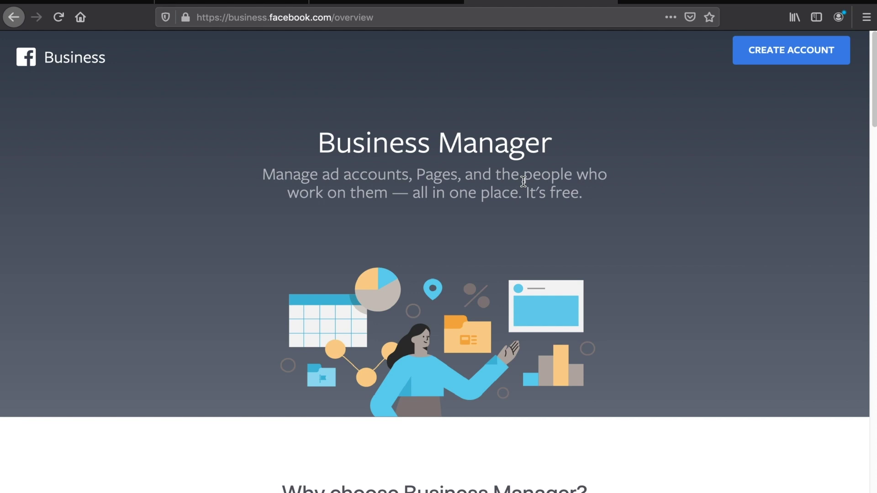
Browse the Business Manager overview benefits, then start creating a new Business Manager account
{"action": "scroll", "coordinate": [534, 214], "scroll_direction": "down", "scroll_amount": 6}
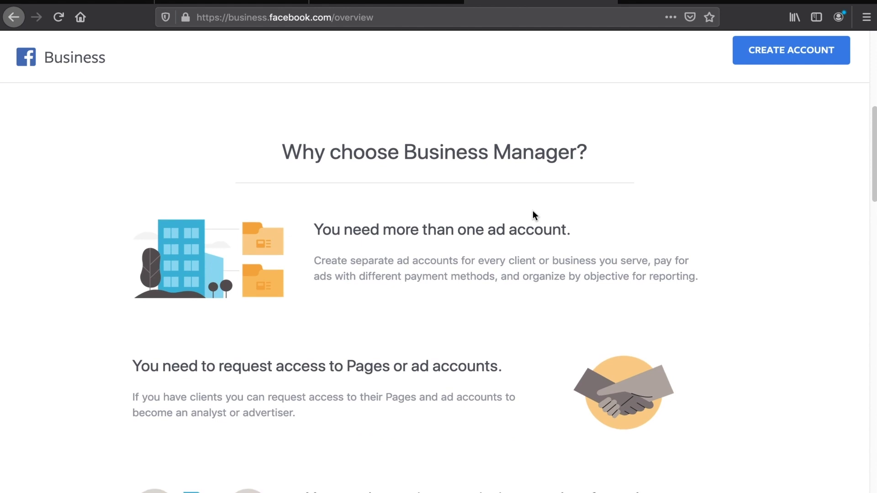
{"action": "scroll", "coordinate": [534, 215], "scroll_direction": "down", "scroll_amount": 1}
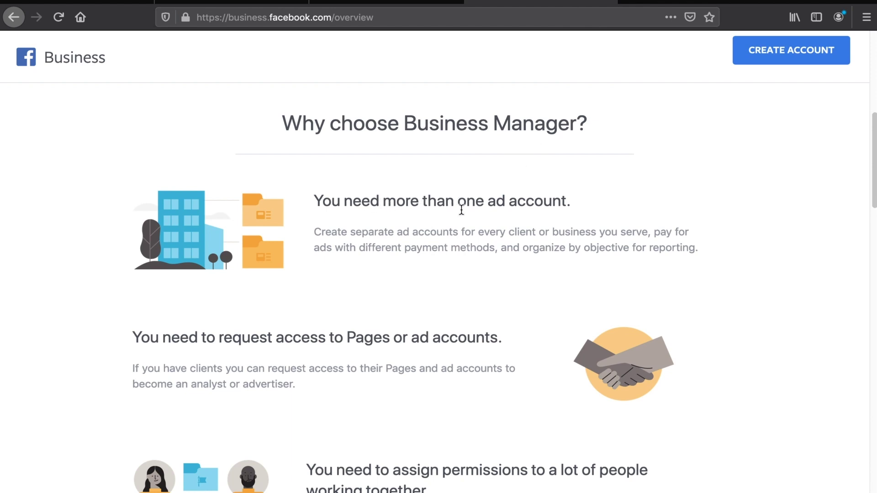
{"action": "scroll", "coordinate": [229, 338], "scroll_direction": "down", "scroll_amount": 2}
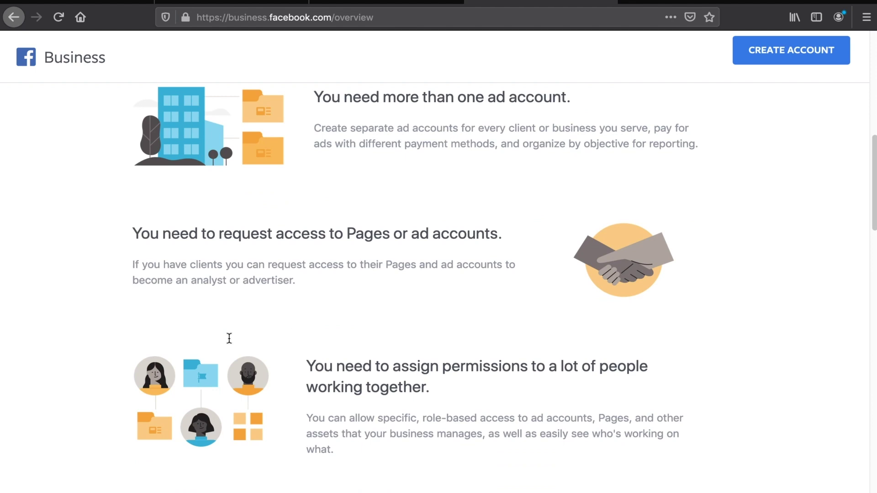
{"action": "scroll", "coordinate": [229, 339], "scroll_direction": "down", "scroll_amount": 3}
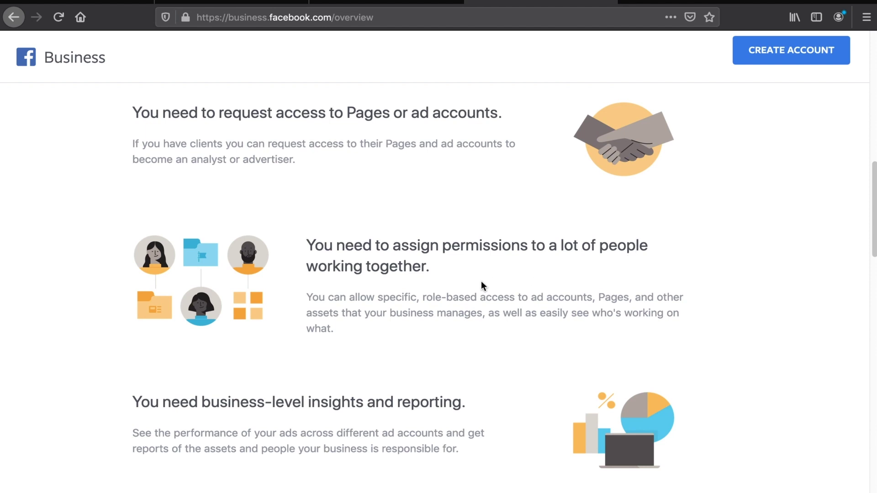
{"action": "scroll", "coordinate": [481, 281], "scroll_direction": "down", "scroll_amount": 2}
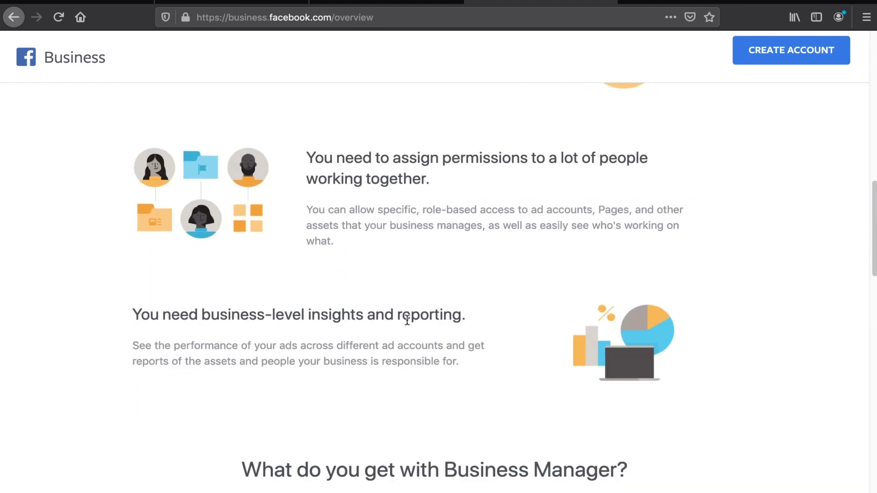
{"action": "scroll", "coordinate": [407, 320], "scroll_direction": "down", "scroll_amount": 1}
{"action": "scroll", "coordinate": [407, 319], "scroll_direction": "up", "scroll_amount": 7}
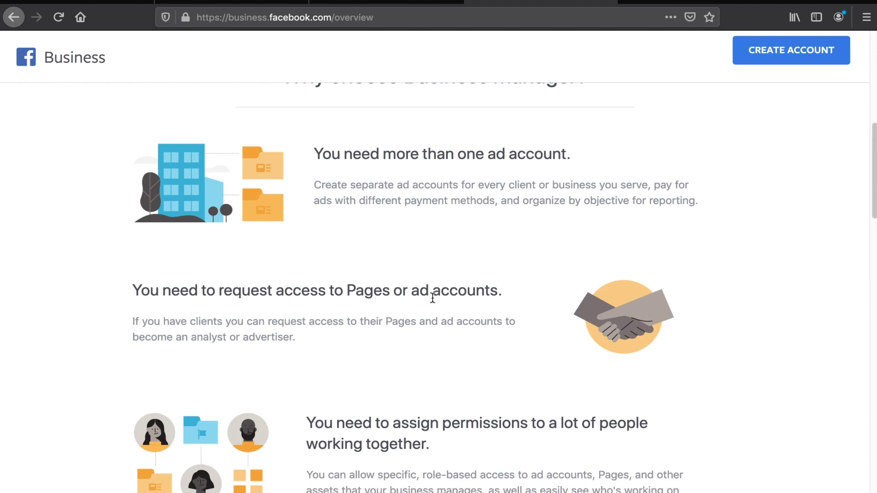
{"action": "scroll", "coordinate": [432, 297], "scroll_direction": "up", "scroll_amount": 9}
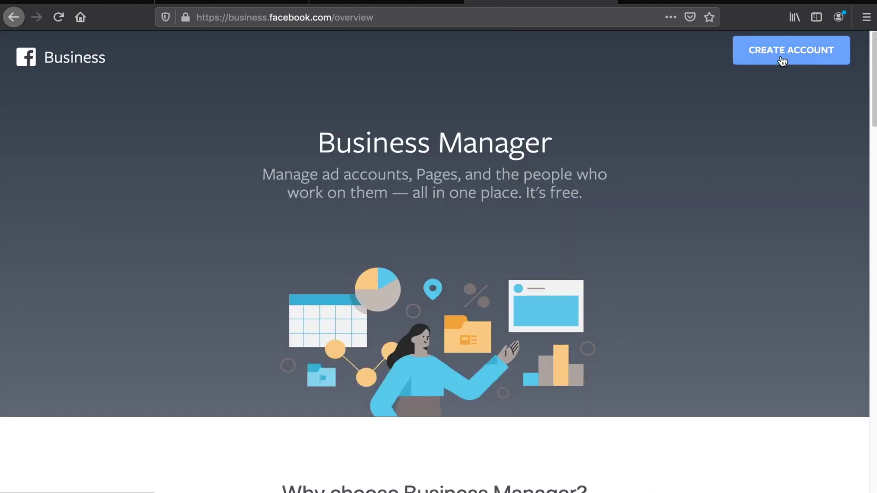
{"action": "left_click", "coordinate": [783, 61]}
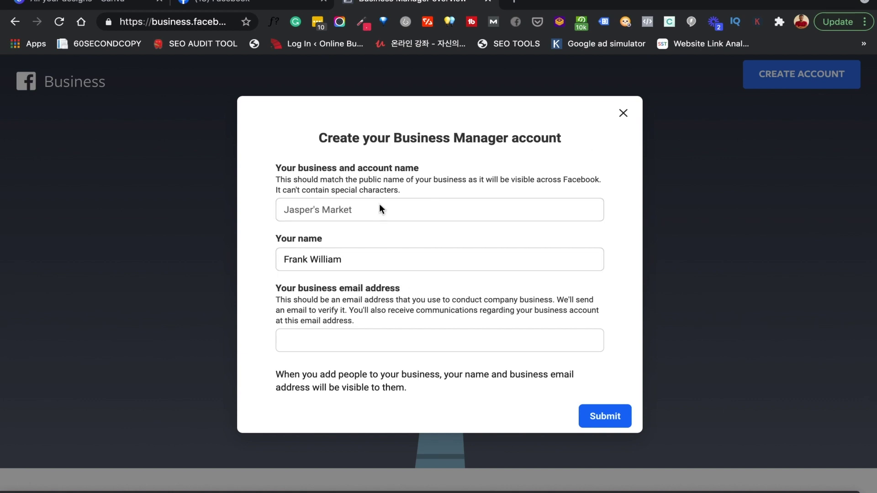
Enter the business name, correct the surname in Your name, add the business email and submit
{"action": "left_click", "coordinate": [360, 210]}
{"action": "type", "text": "Franklin Emmanuel Consulting"}
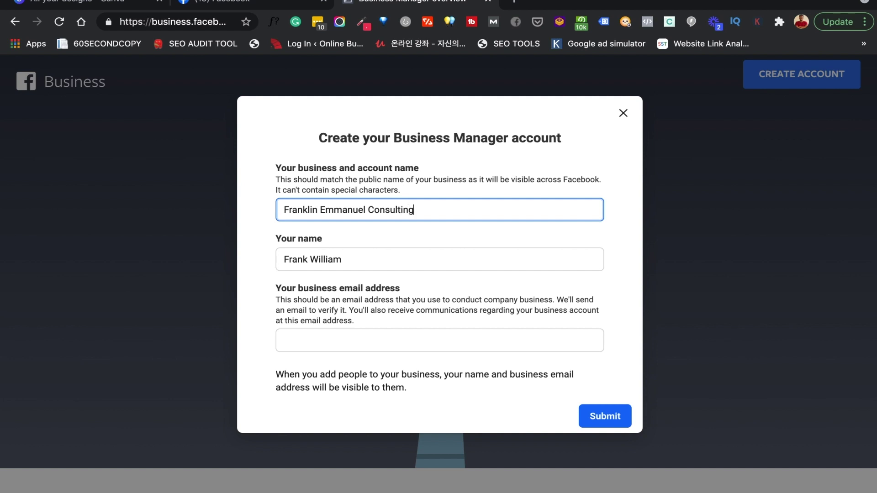
{"action": "left_click_drag", "start_coordinate": [312, 259], "coordinate": [364, 260]}
{"action": "type", "text": "EMMANUE"}
{"action": "key", "text": "BackSpace"}
{"action": "key", "text": "BackSpace"}
{"action": "key", "text": "BackSpace"}
{"action": "key", "text": "BackSpace"}
{"action": "key", "text": "BackSpace"}
{"action": "key", "text": "BackSpace"}
{"action": "type", "text": "mman"}
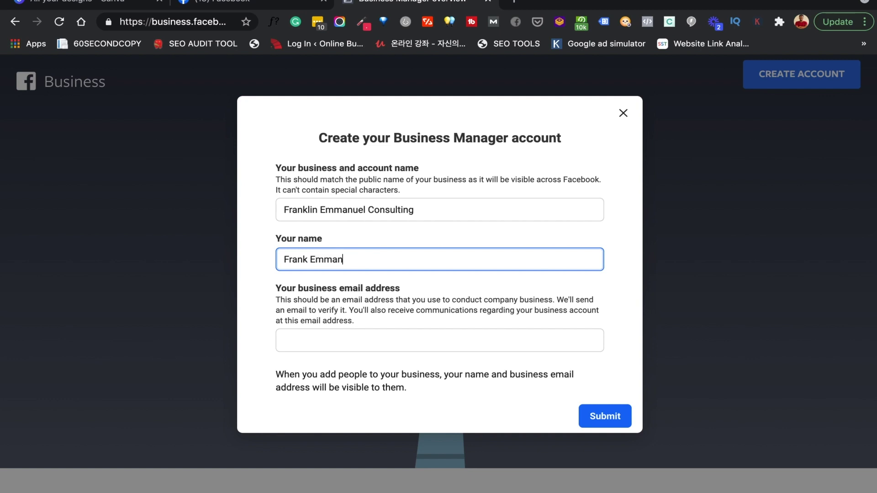
{"action": "type", "text": "uel"}
{"action": "left_click", "coordinate": [352, 340]}
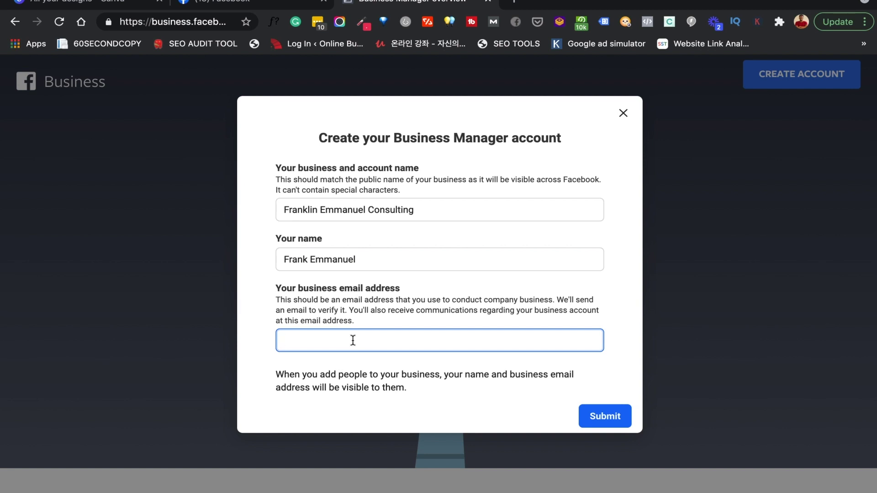
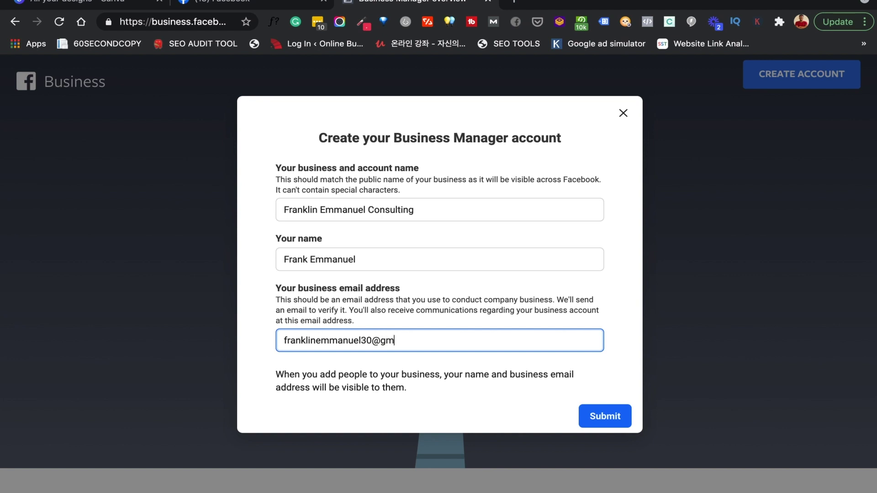
{"action": "left_click", "coordinate": [612, 420]}
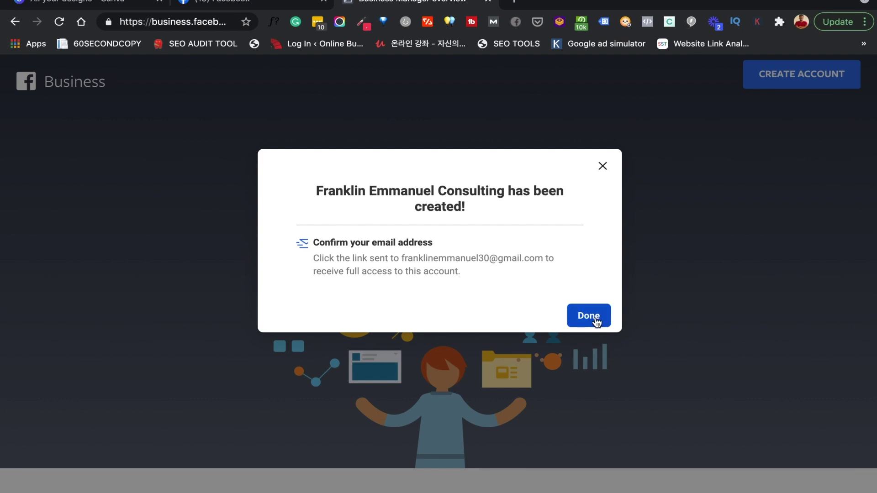
Open gmail.com in a new tab and confirm the business email from Facebook's message
{"action": "left_click", "coordinate": [514, 3]}
{"action": "type", "text": "gmail.com"}
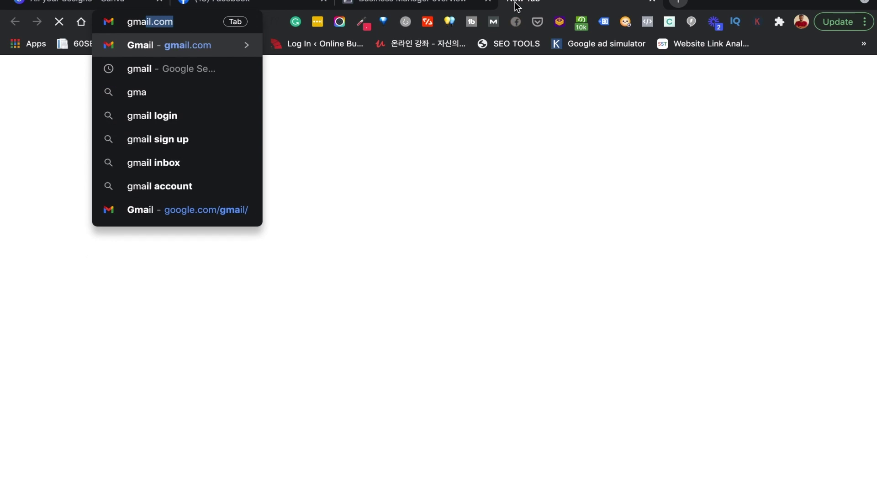
{"action": "key", "text": "Return"}
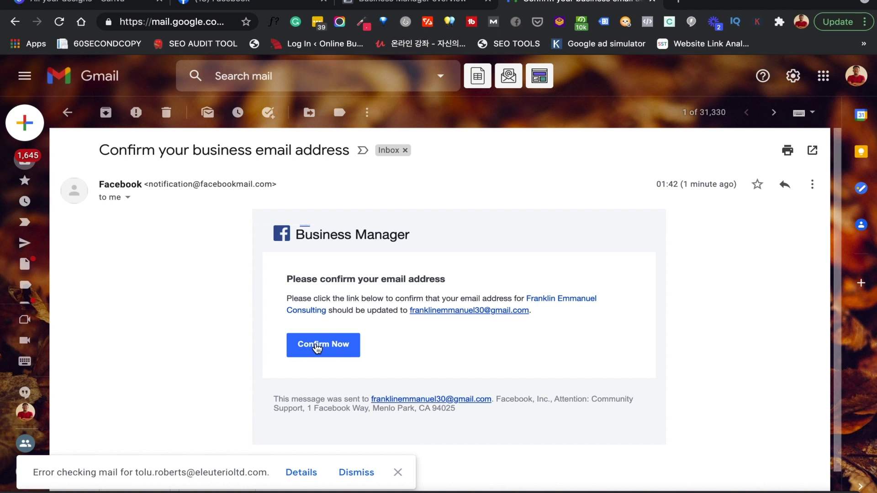
{"action": "left_click", "coordinate": [317, 348]}
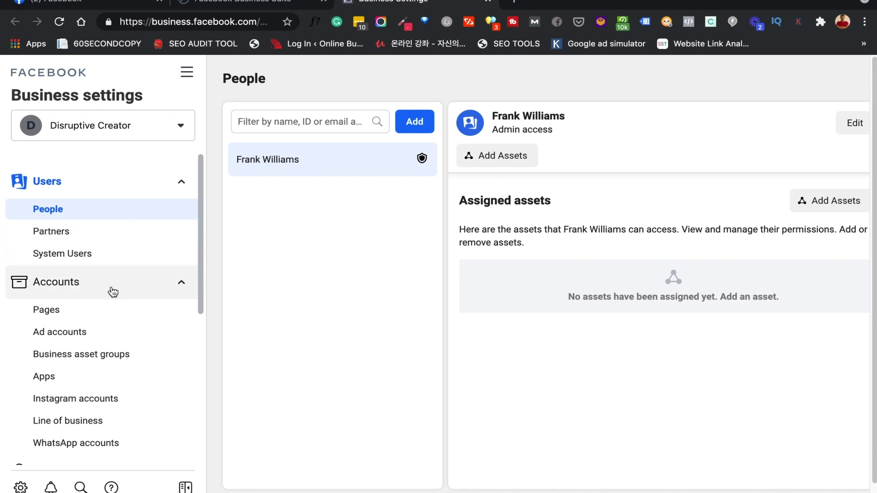
Go to Accounts > Pages in the Business settings sidebar
{"action": "scroll", "coordinate": [112, 290], "scroll_direction": "down", "scroll_amount": 4}
{"action": "scroll", "coordinate": [113, 293], "scroll_direction": "down", "scroll_amount": 1}
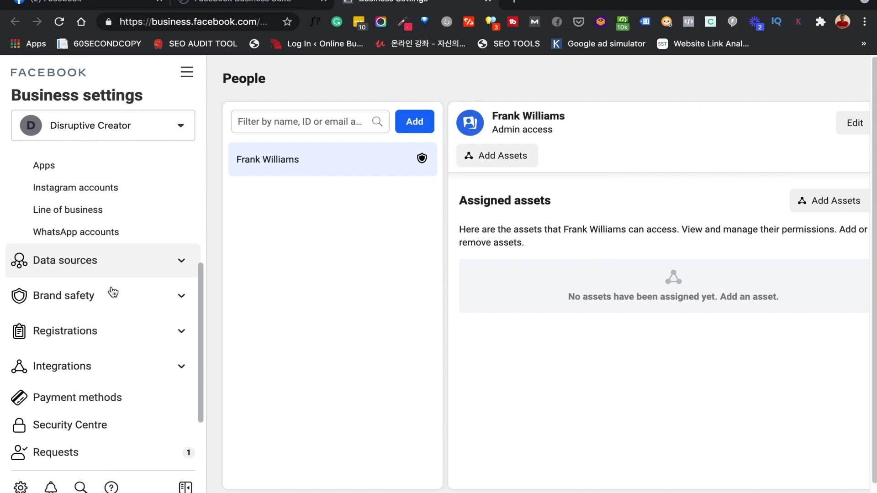
{"action": "scroll", "coordinate": [112, 292], "scroll_direction": "up", "scroll_amount": 5}
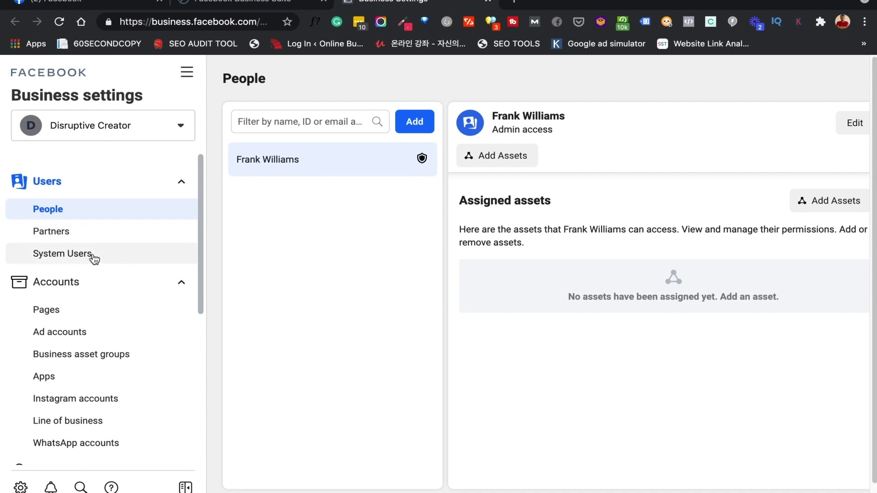
{"action": "scroll", "coordinate": [94, 259], "scroll_direction": "down", "scroll_amount": 2}
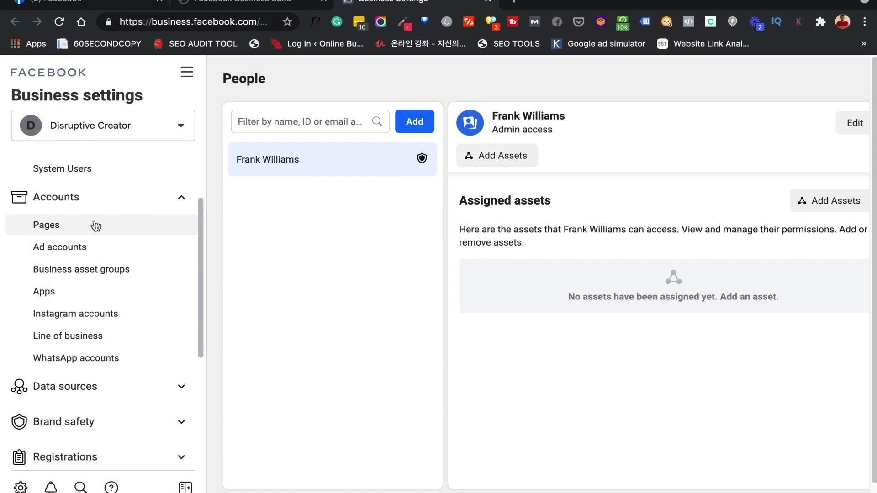
{"action": "left_click", "coordinate": [72, 235]}
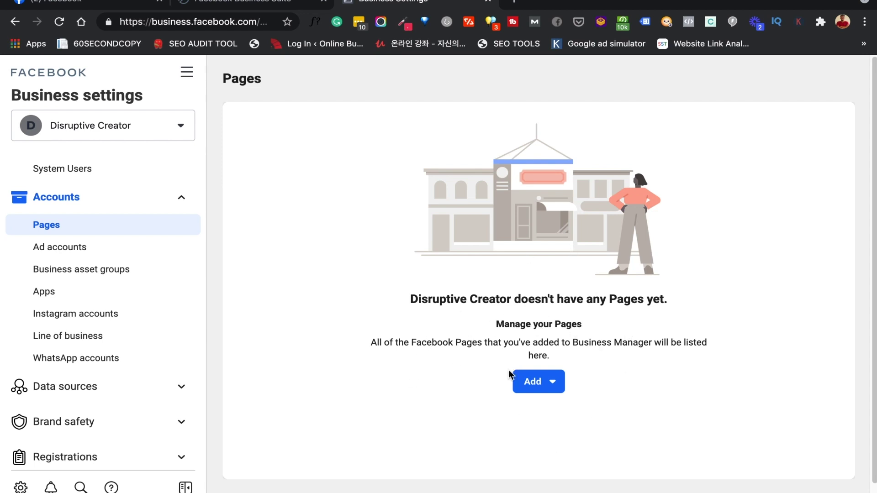
Choose Add > Create a New Page and pick Local Business or Place
{"action": "left_click", "coordinate": [549, 387]}
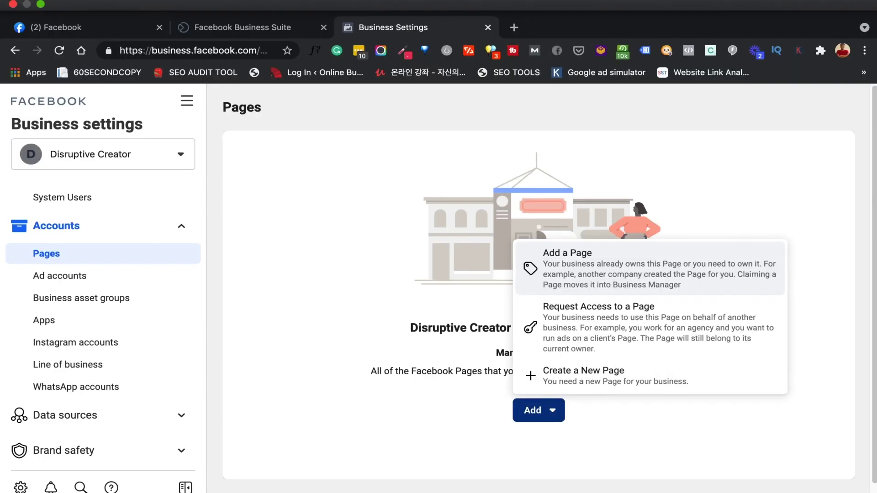
{"action": "left_click", "coordinate": [544, 1]}
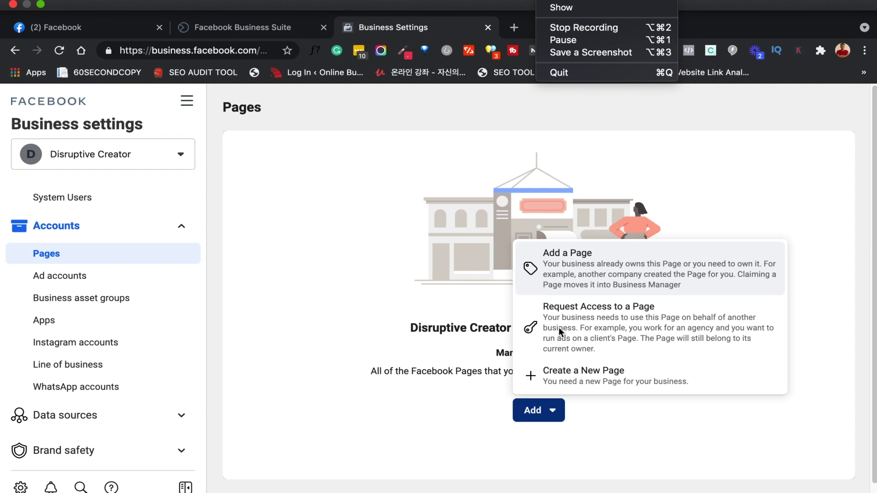
{"action": "left_click", "coordinate": [615, 426]}
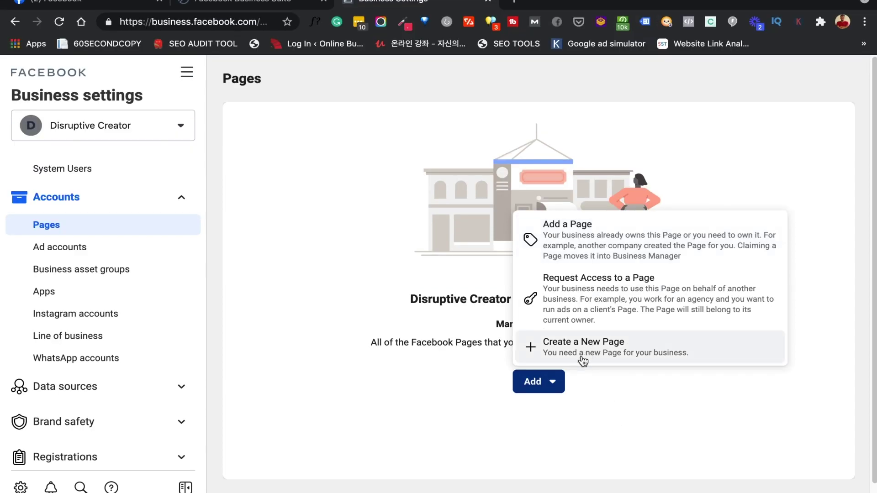
{"action": "left_click", "coordinate": [582, 353]}
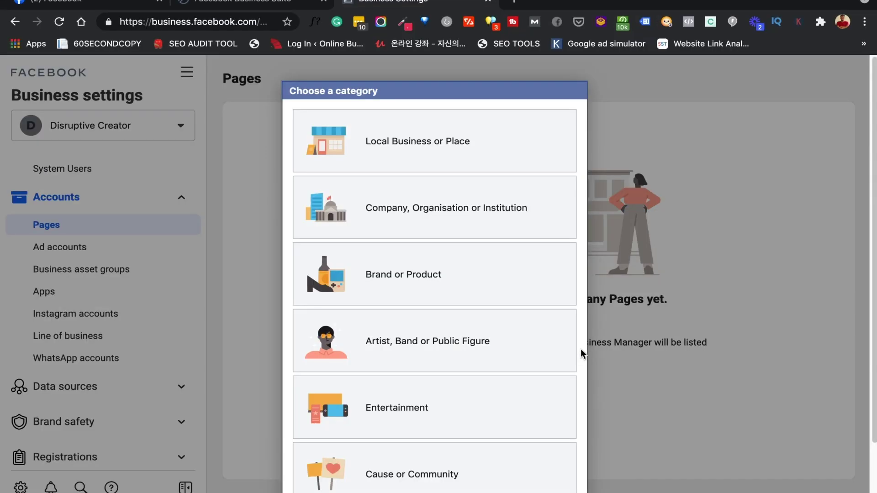
{"action": "left_click", "coordinate": [431, 168]}
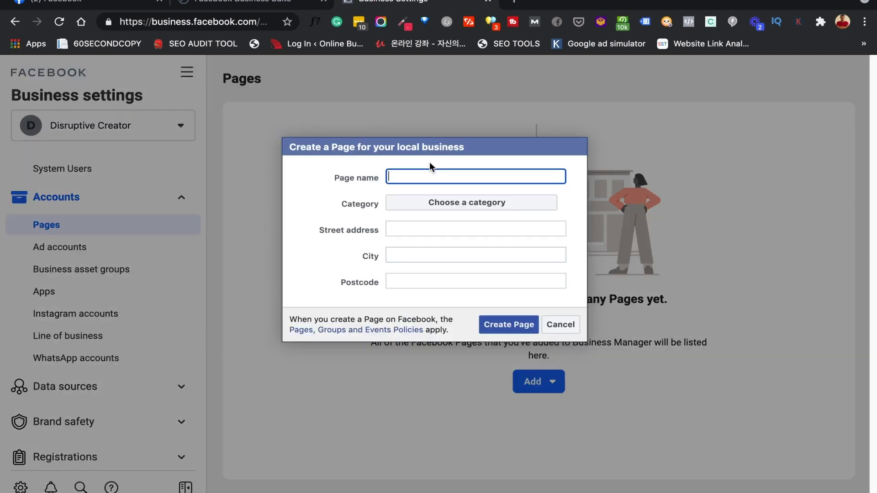
Name the Page 'Jolly Recipes' and set its category to Restaurant
{"action": "type", "text": "Jolly Recipes"}
{"action": "left_click", "coordinate": [417, 203]}
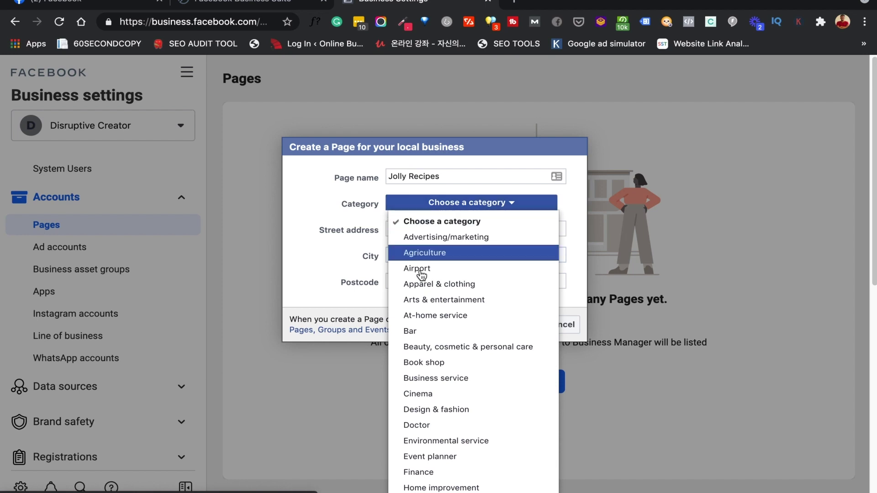
{"action": "scroll", "coordinate": [417, 320], "scroll_direction": "down", "scroll_amount": 3}
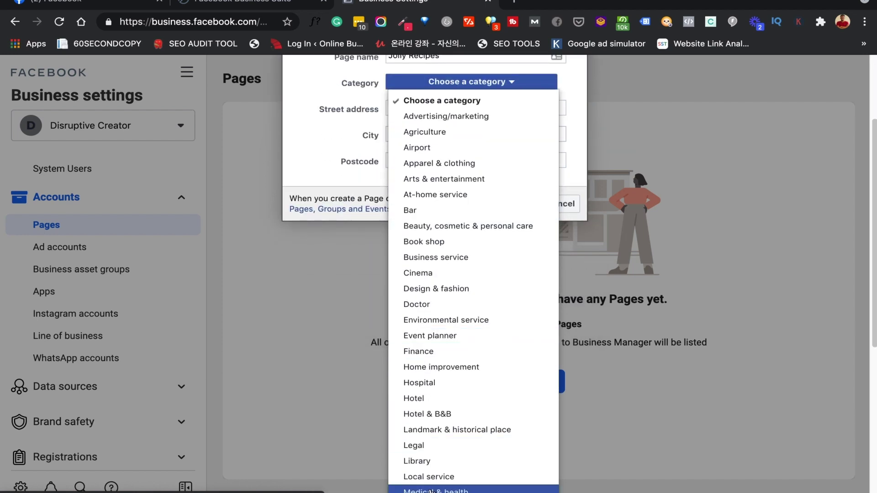
{"action": "scroll", "coordinate": [434, 450], "scroll_direction": "down", "scroll_amount": 4}
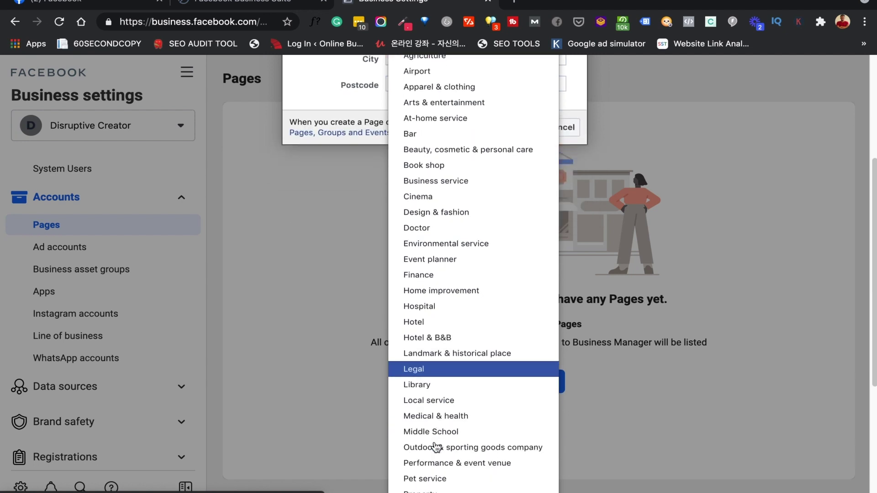
{"action": "scroll", "coordinate": [435, 447], "scroll_direction": "up", "scroll_amount": 3}
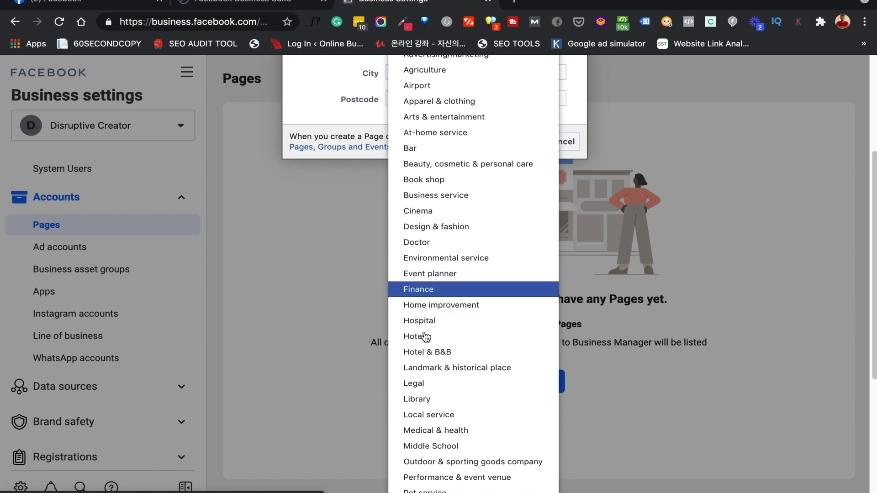
{"action": "scroll", "coordinate": [421, 448], "scroll_direction": "down", "scroll_amount": 4}
{"action": "scroll", "coordinate": [420, 452], "scroll_direction": "down", "scroll_amount": 2}
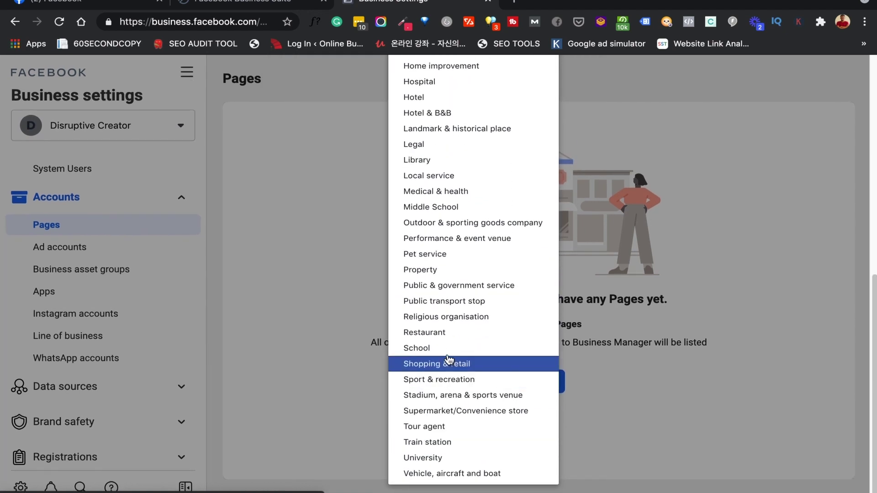
{"action": "left_click", "coordinate": [452, 331]}
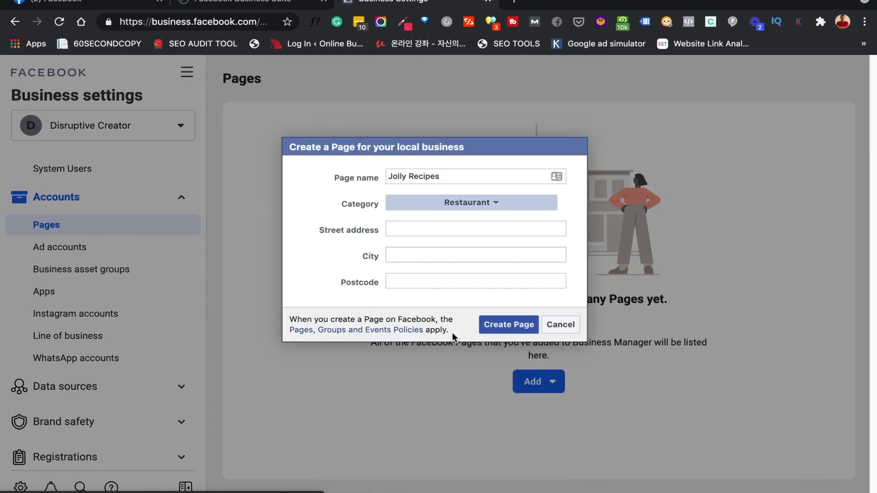
Enter street ikoyi, city Eko, Lagos, Nigeria, postcode 420001, and create the Page
{"action": "left_click", "coordinate": [408, 230]}
{"action": "type", "text": "Lagos"}
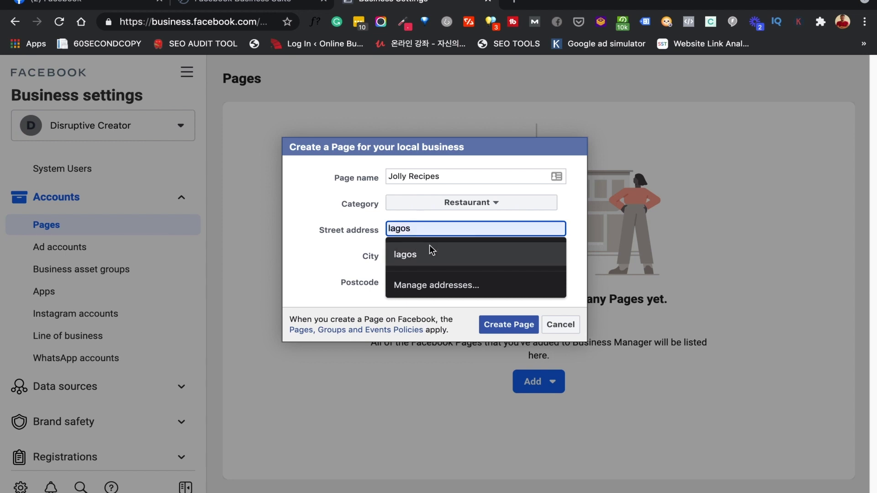
{"action": "type", "text": "ikoyi"}
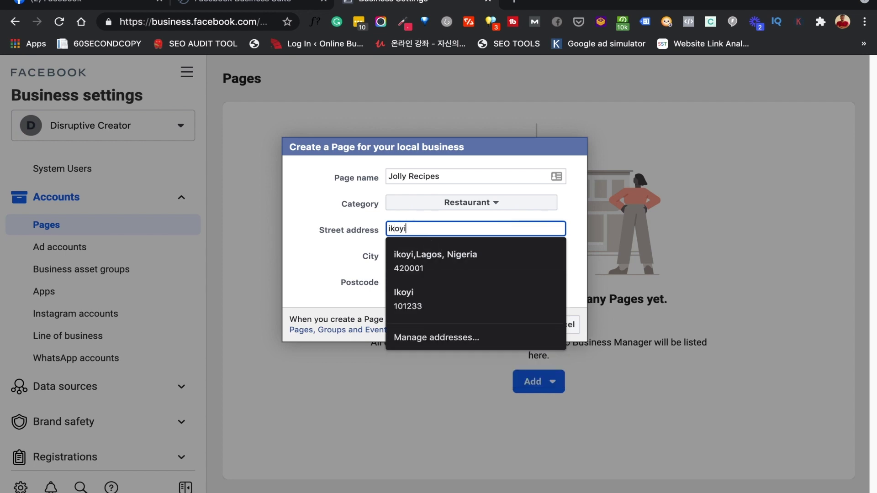
{"action": "key", "text": "Tab"}
{"action": "type", "text": "Lagos"}
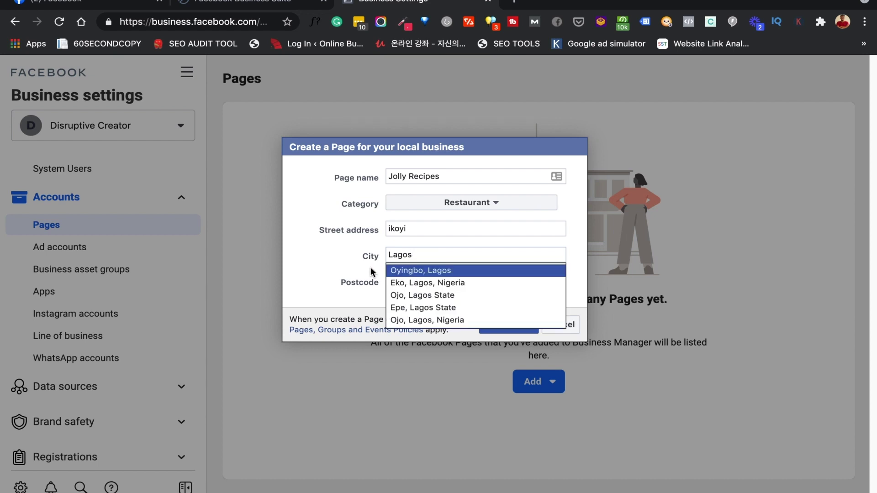
{"action": "left_click", "coordinate": [371, 272]}
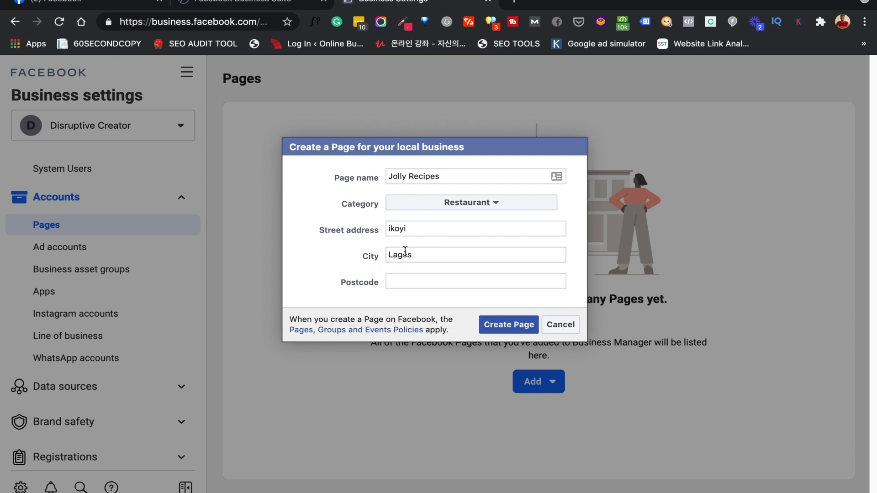
{"action": "left_click", "coordinate": [423, 251]}
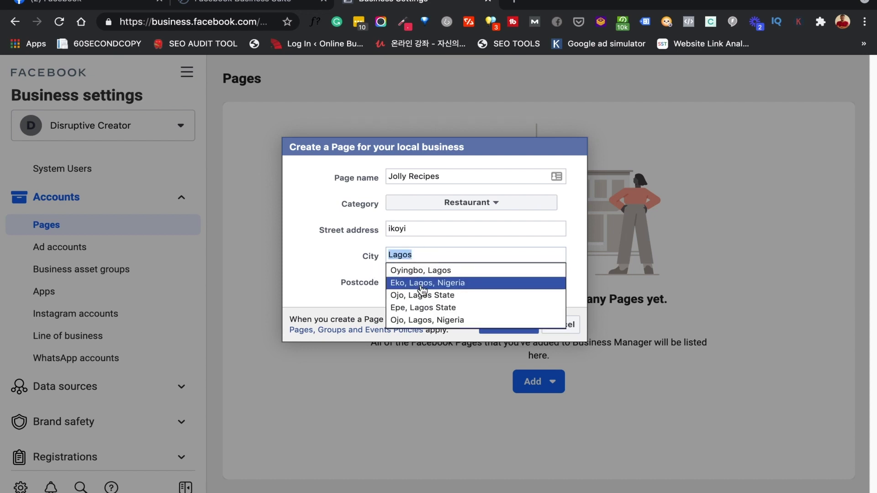
{"action": "left_click", "coordinate": [423, 284]}
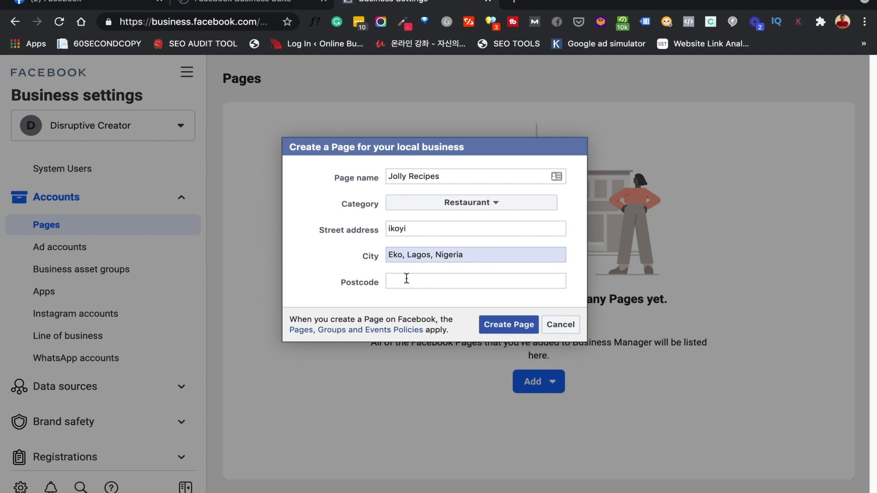
{"action": "left_click", "coordinate": [407, 280]}
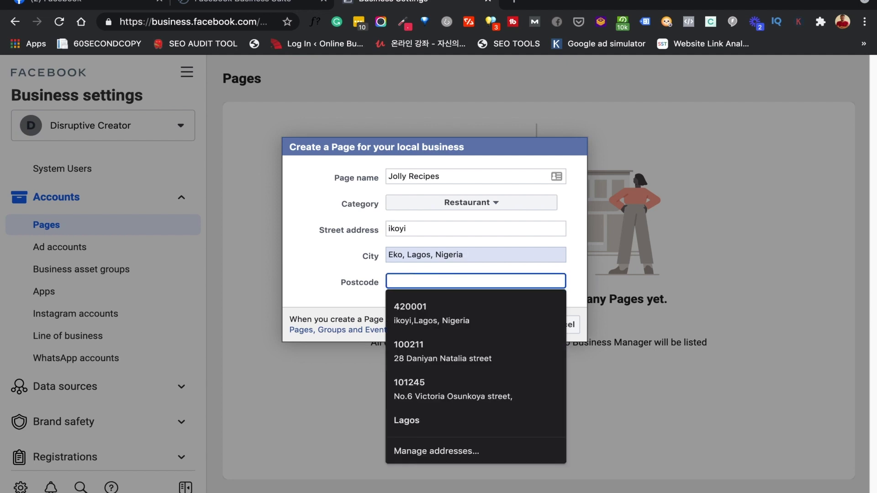
{"action": "type", "text": "420001"}
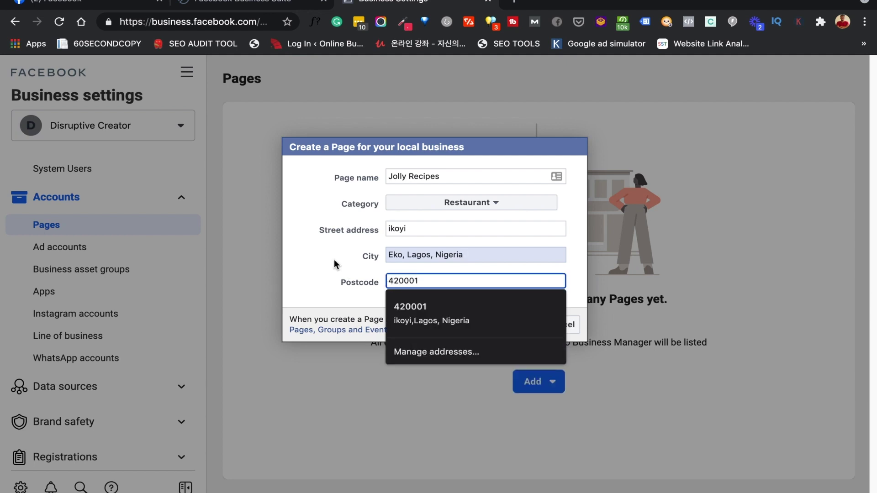
{"action": "left_click", "coordinate": [334, 260]}
{"action": "left_click", "coordinate": [499, 327]}
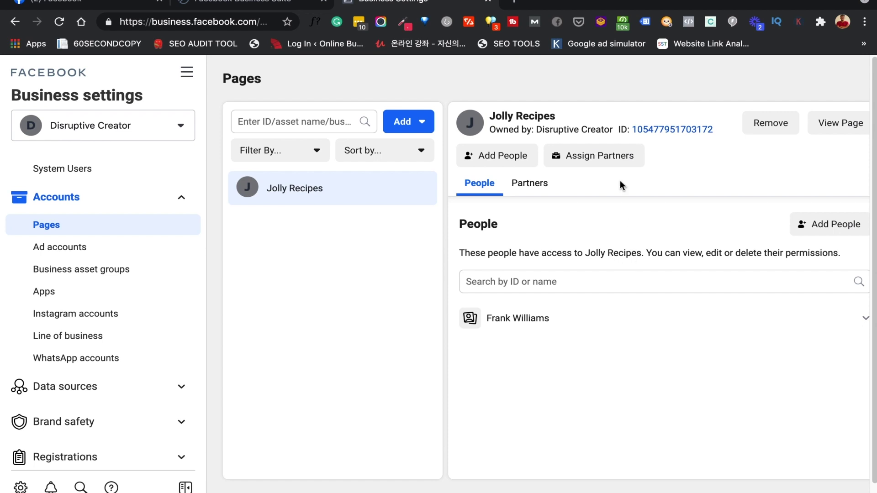
Bring up the Jolly Recipes Page's details in the Pages list
{"action": "right_click", "coordinate": [846, 127]}
{"action": "left_click", "coordinate": [858, 152]}
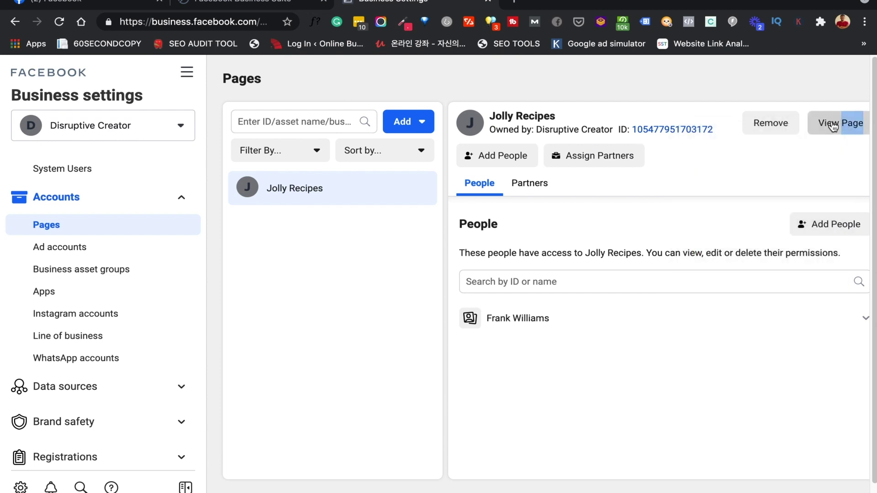
View the Jolly Recipes Page in a new tab, look it over, then return to Business Settings
{"action": "left_click", "coordinate": [833, 127]}
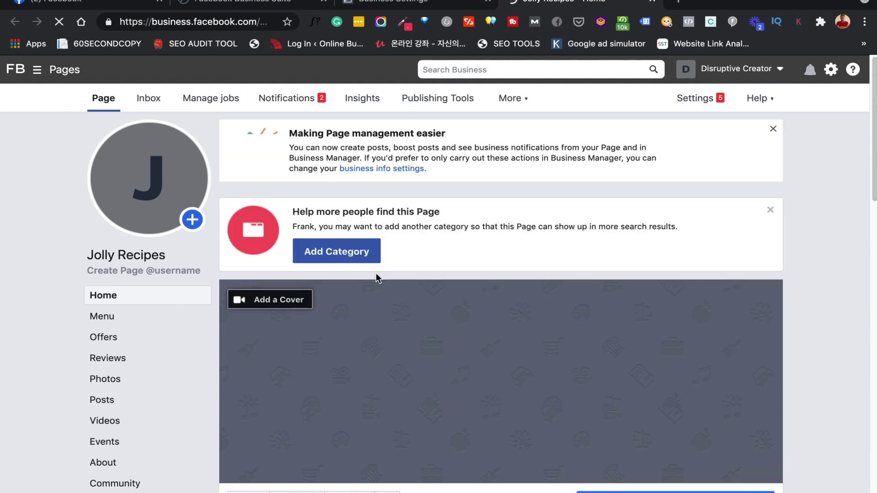
{"action": "scroll", "coordinate": [377, 278], "scroll_direction": "down", "scroll_amount": 5}
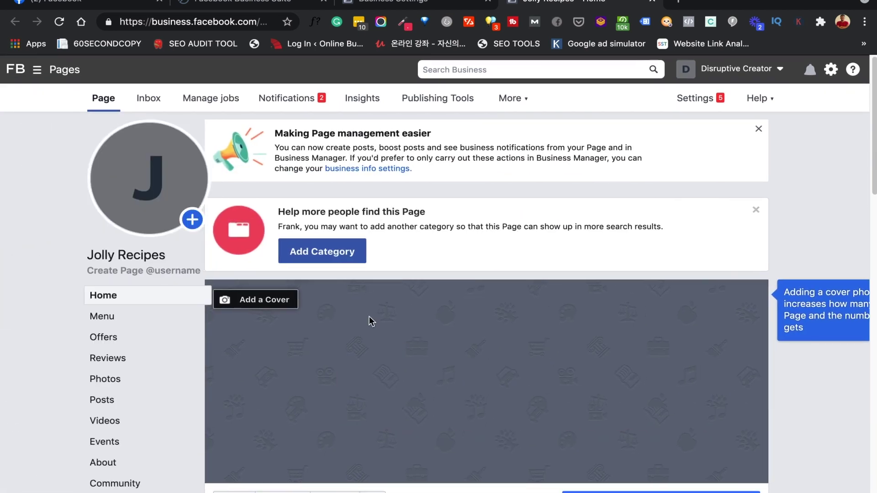
{"action": "scroll", "coordinate": [369, 317], "scroll_direction": "down", "scroll_amount": 4}
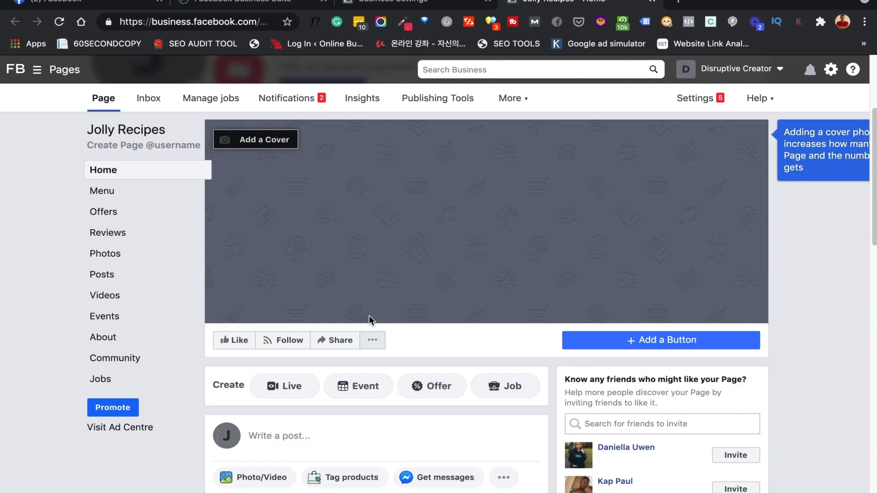
{"action": "scroll", "coordinate": [370, 316], "scroll_direction": "up", "scroll_amount": 2}
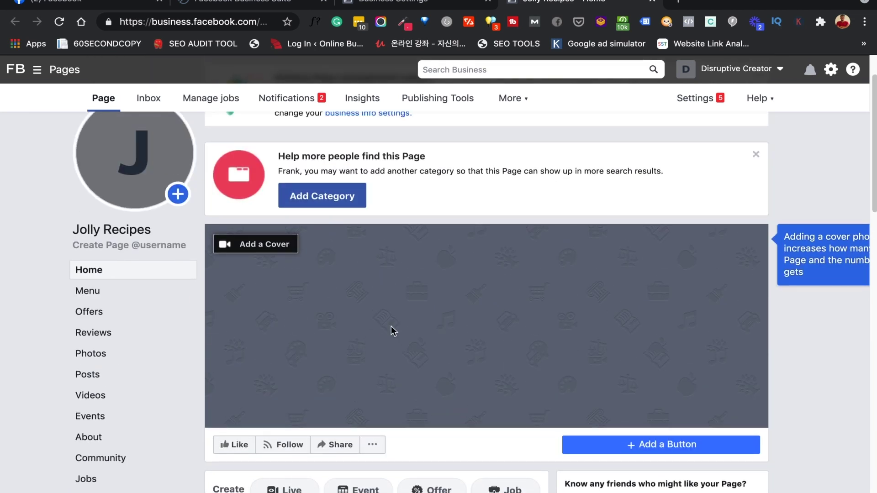
{"action": "scroll", "coordinate": [375, 415], "scroll_direction": "down", "scroll_amount": 6}
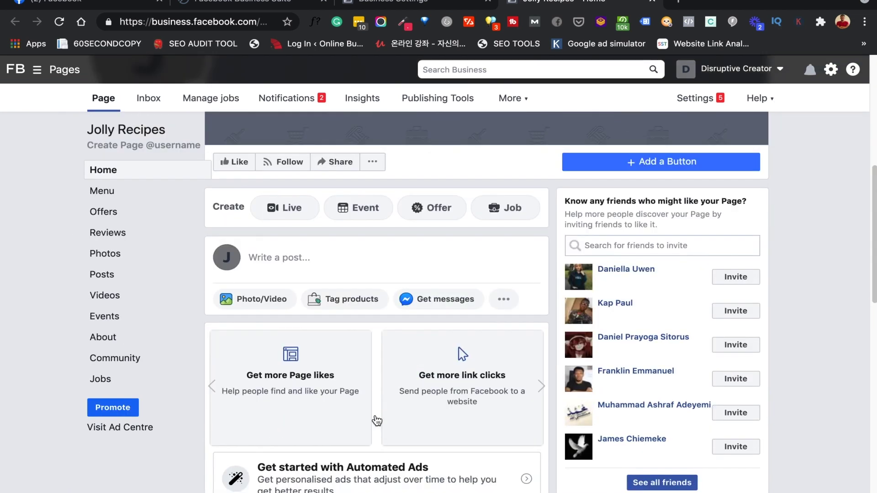
{"action": "scroll", "coordinate": [378, 421], "scroll_direction": "up", "scroll_amount": 7}
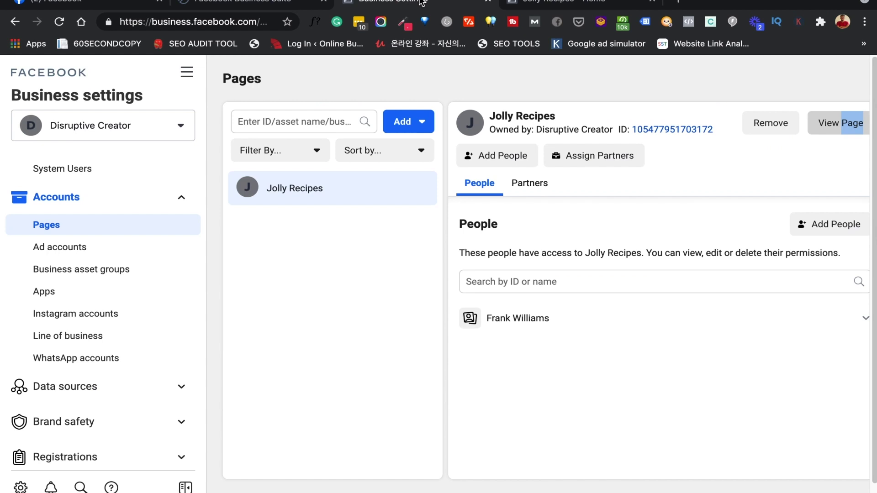
{"action": "left_click", "coordinate": [402, 3]}
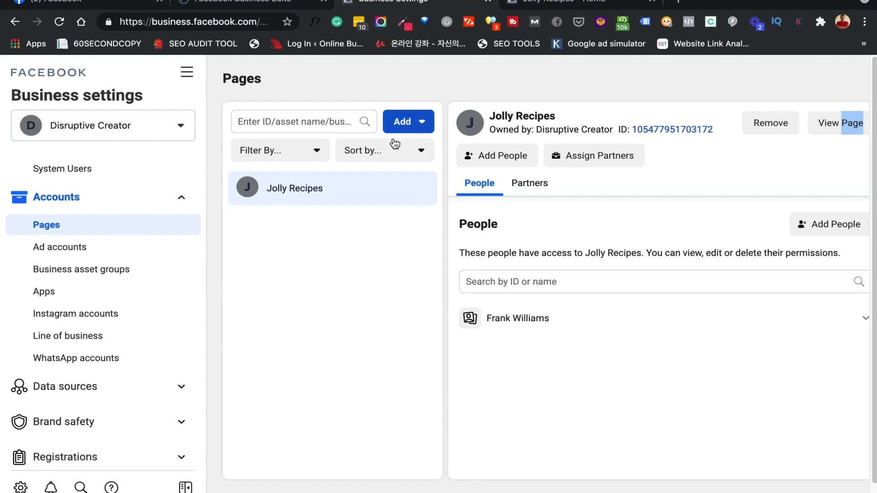
{"action": "left_click", "coordinate": [406, 128]}
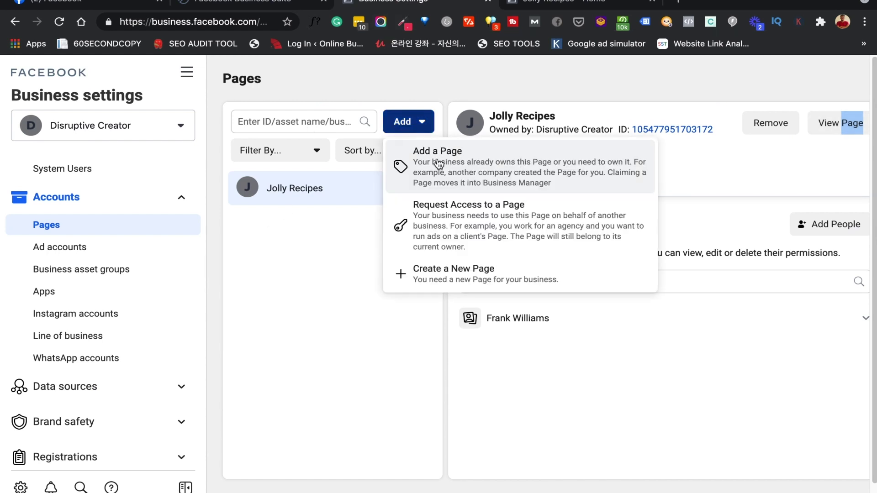
{"action": "left_click", "coordinate": [335, 269]}
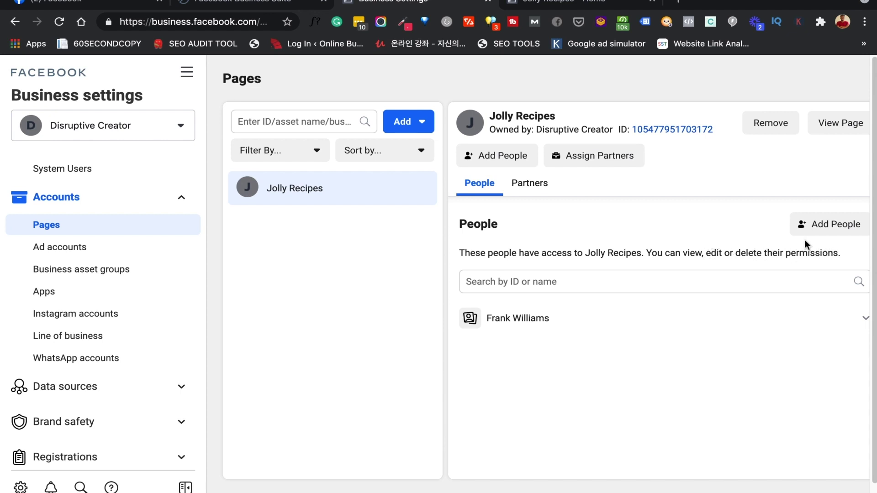
Create a new ad account 'Jolly Recipes' with Africa/Lagos time zone and NGN currency
{"action": "mouse_move", "coordinate": [727, 315]}
{"action": "left_click", "coordinate": [91, 250]}
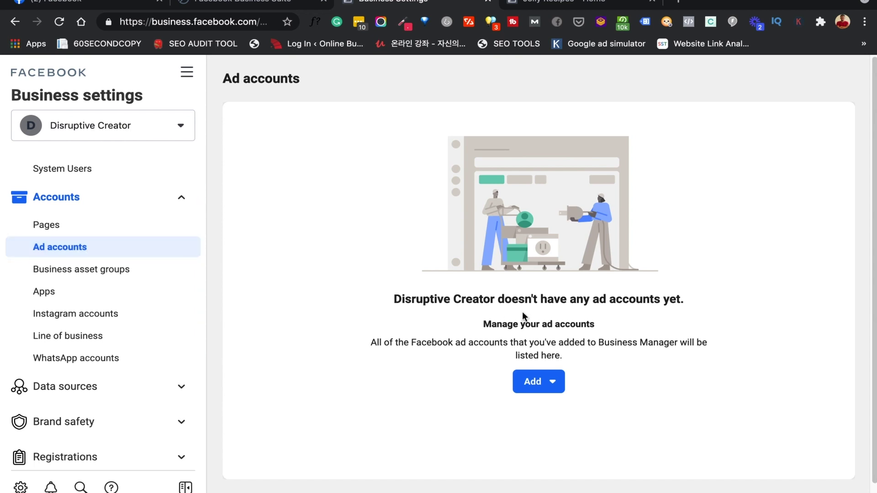
{"action": "scroll", "coordinate": [522, 311], "scroll_direction": "down", "scroll_amount": 1}
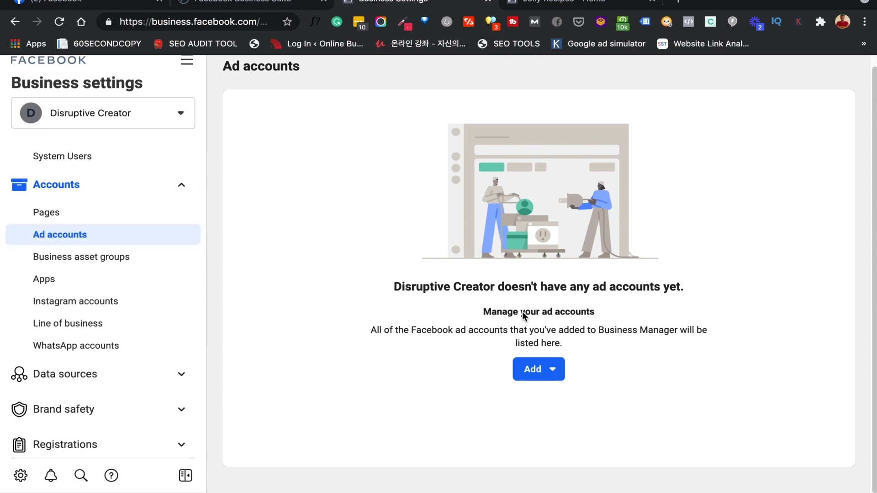
{"action": "left_click", "coordinate": [552, 375]}
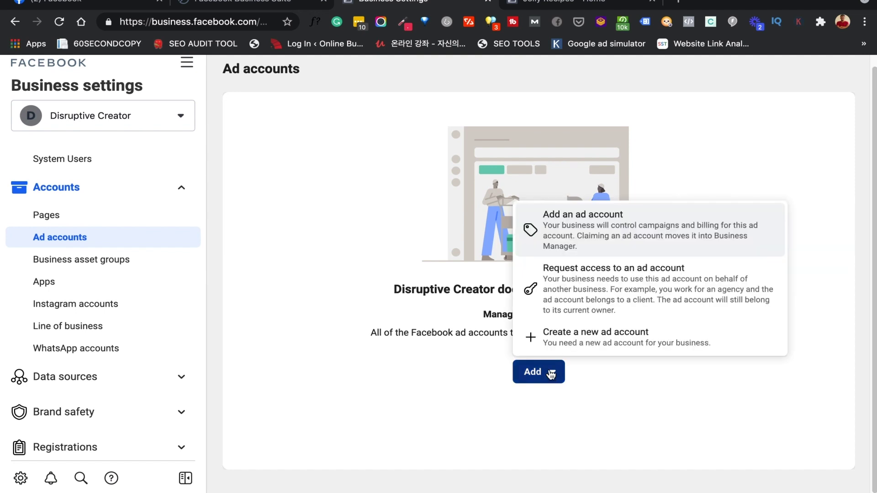
{"action": "left_click", "coordinate": [567, 344]}
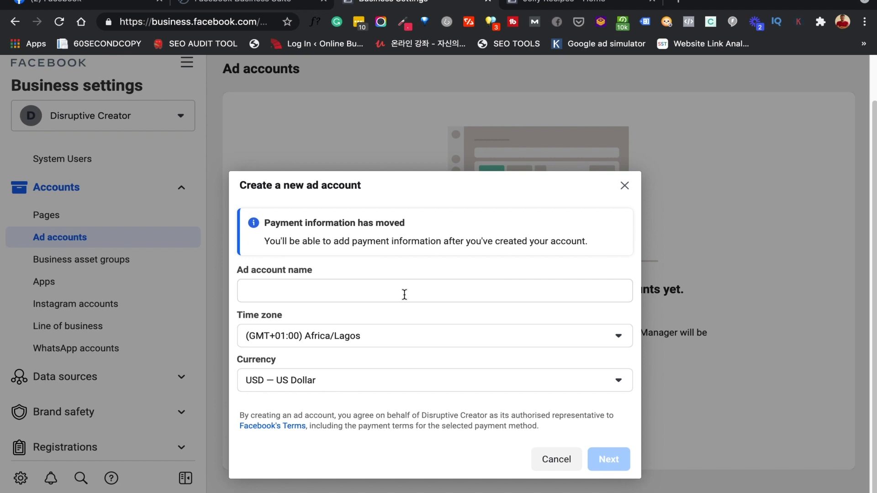
{"action": "left_click", "coordinate": [389, 296]}
{"action": "type", "text": "Jolly Recipes"}
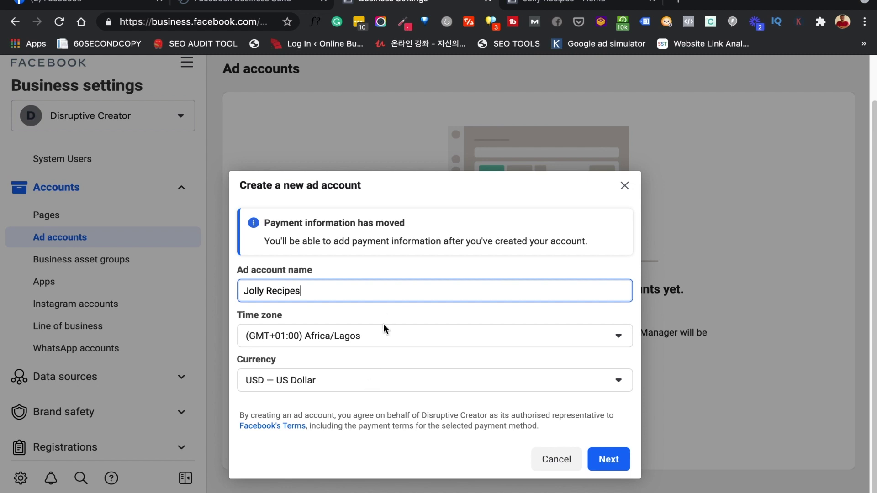
{"action": "left_click", "coordinate": [331, 385]}
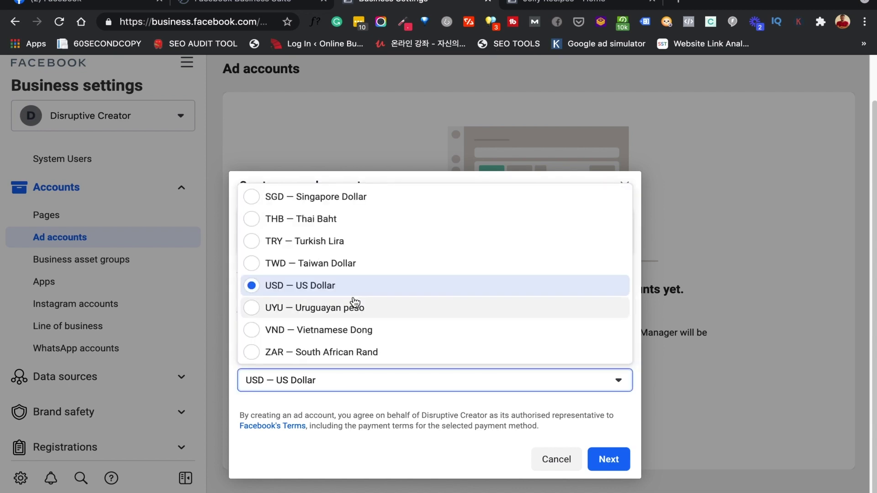
{"action": "scroll", "coordinate": [355, 302], "scroll_direction": "up", "scroll_amount": 6}
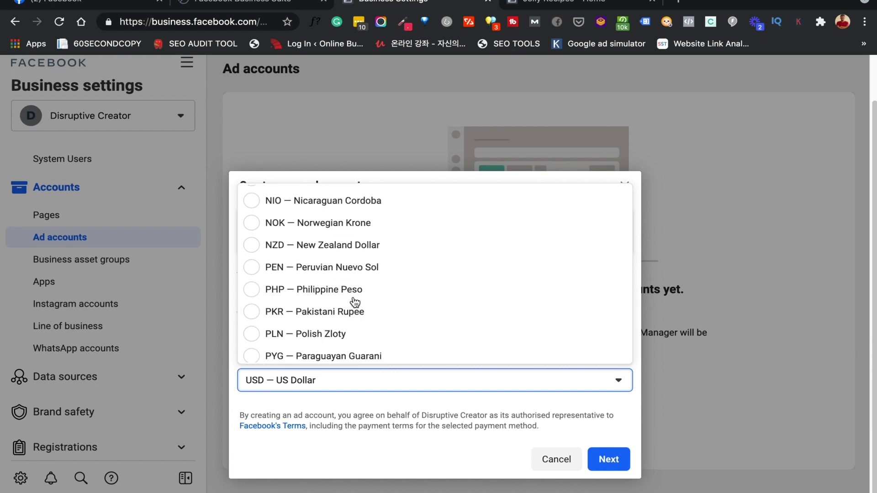
{"action": "scroll", "coordinate": [354, 302], "scroll_direction": "up", "scroll_amount": 3}
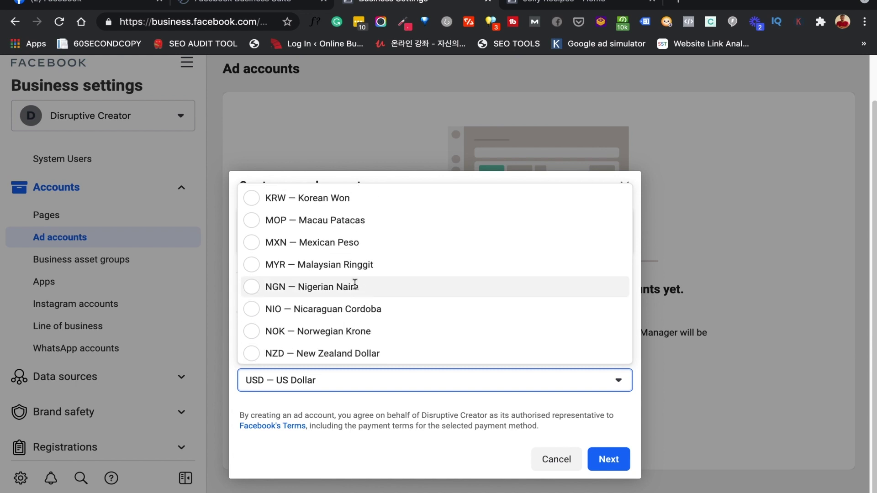
{"action": "left_click", "coordinate": [355, 284]}
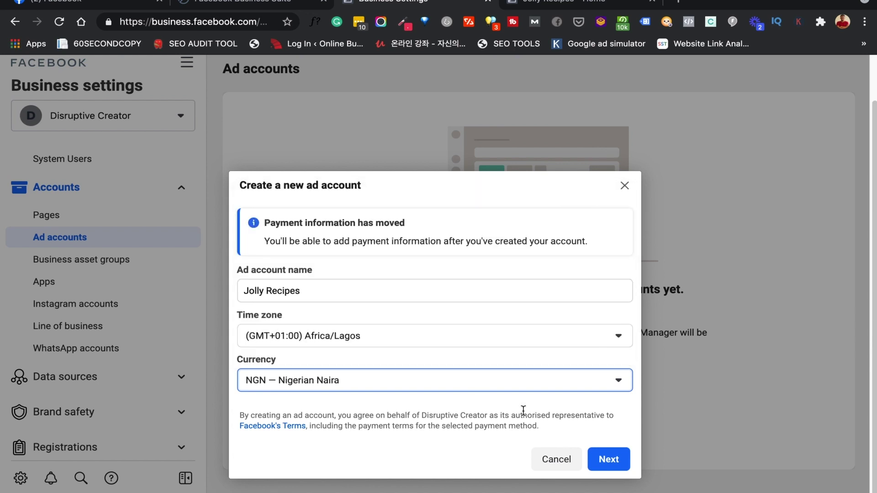
{"action": "left_click", "coordinate": [609, 459]}
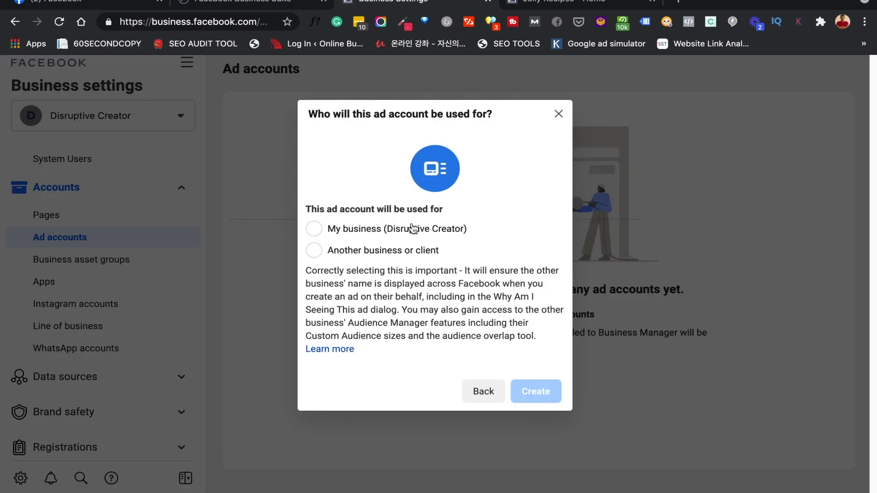
Create the ad account for My business and give its person full Manage ad account access
{"action": "left_click", "coordinate": [319, 233]}
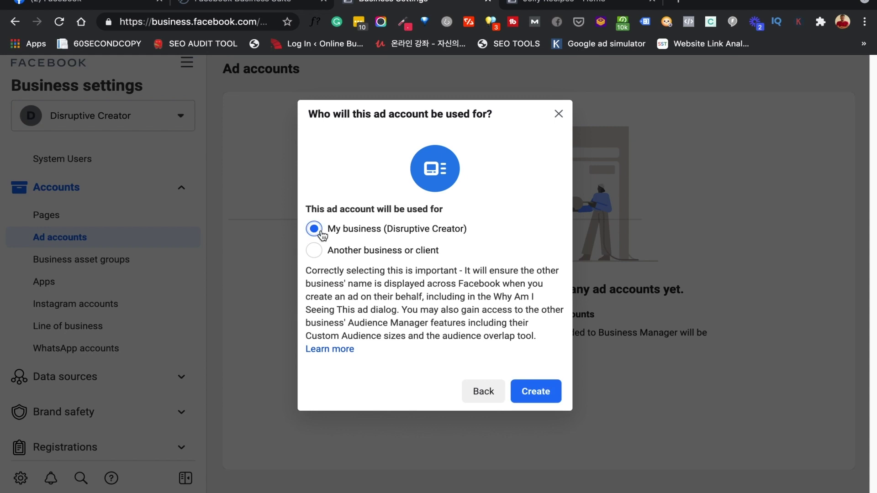
{"action": "left_click", "coordinate": [535, 393]}
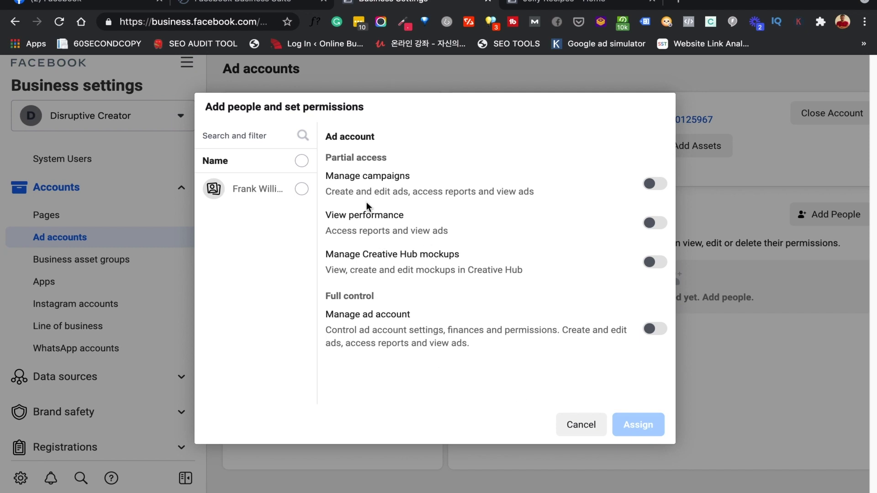
{"action": "left_click", "coordinate": [302, 189]}
{"action": "left_click", "coordinate": [656, 330]}
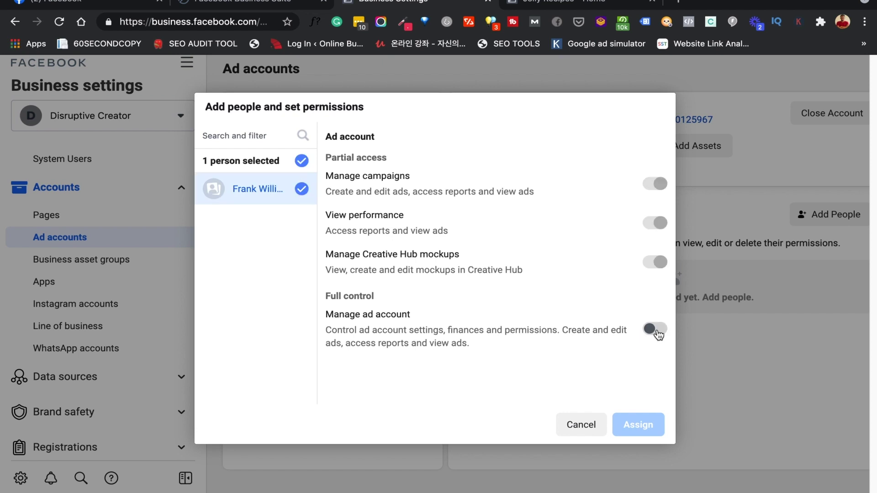
{"action": "left_click", "coordinate": [638, 425]}
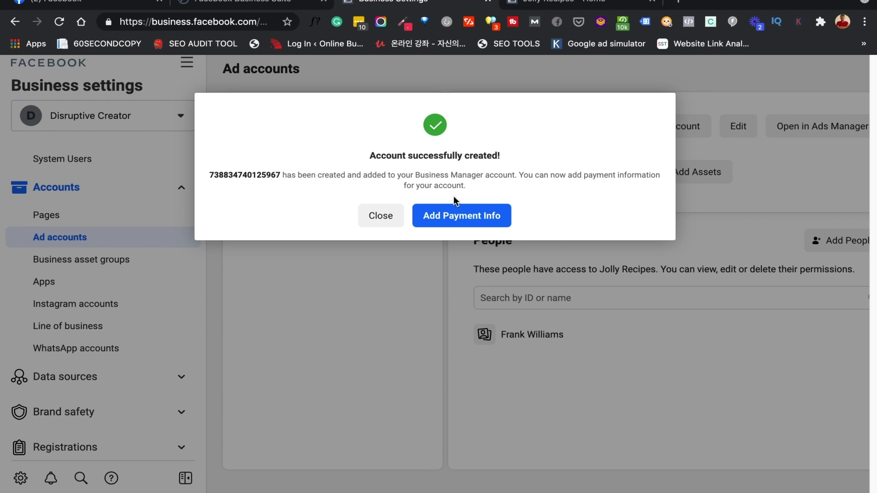
Skip adding payment info and close the dialog to return to the Jolly Recipes account
{"action": "left_click", "coordinate": [465, 220]}
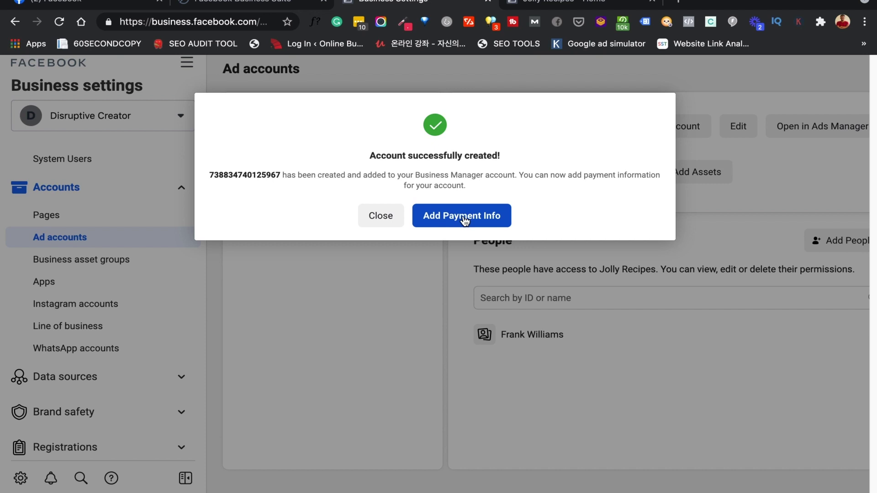
{"action": "left_click", "coordinate": [465, 219]}
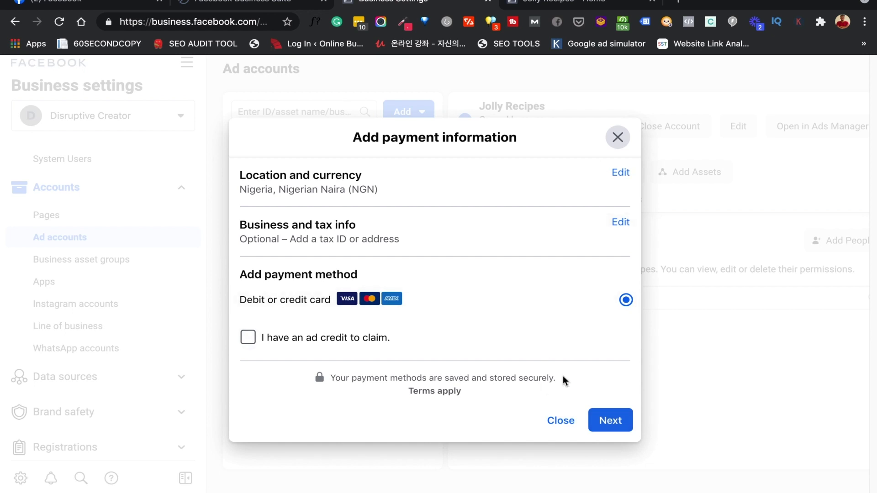
{"action": "left_click", "coordinate": [557, 425]}
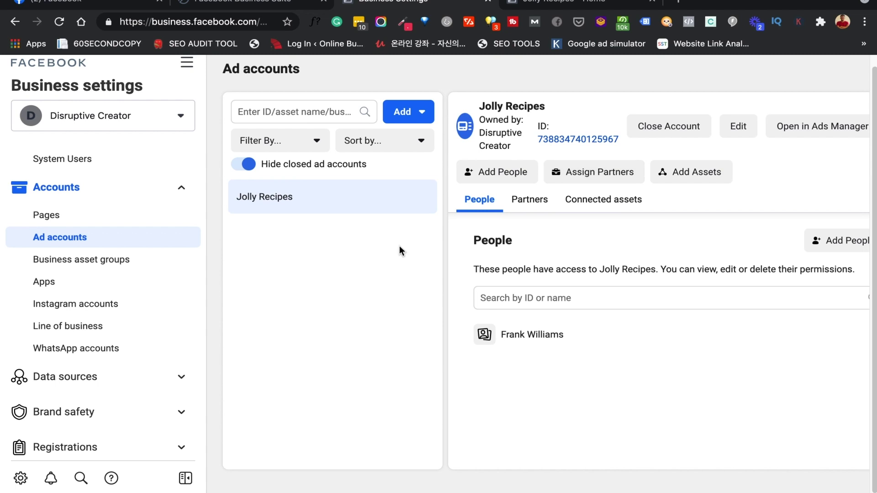
{"action": "scroll", "coordinate": [117, 314], "scroll_direction": "down", "scroll_amount": 1}
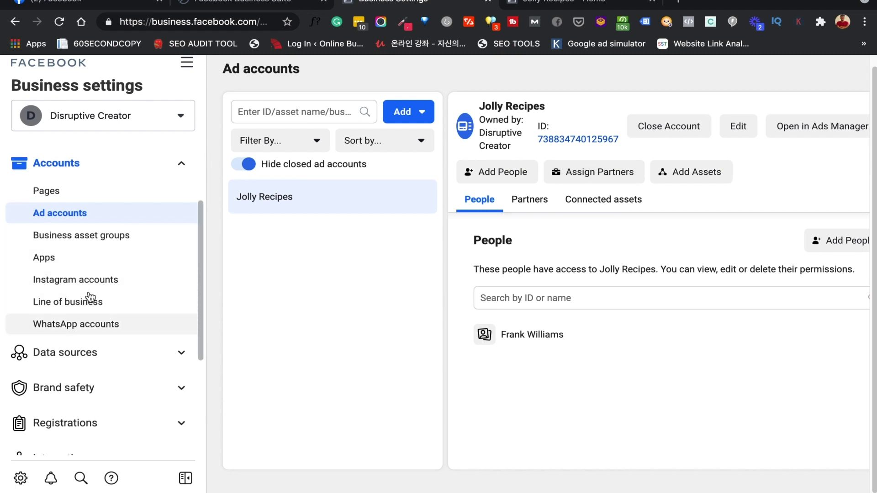
{"action": "scroll", "coordinate": [62, 311], "scroll_direction": "down", "scroll_amount": 1}
{"action": "scroll", "coordinate": [60, 313], "scroll_direction": "down", "scroll_amount": 3}
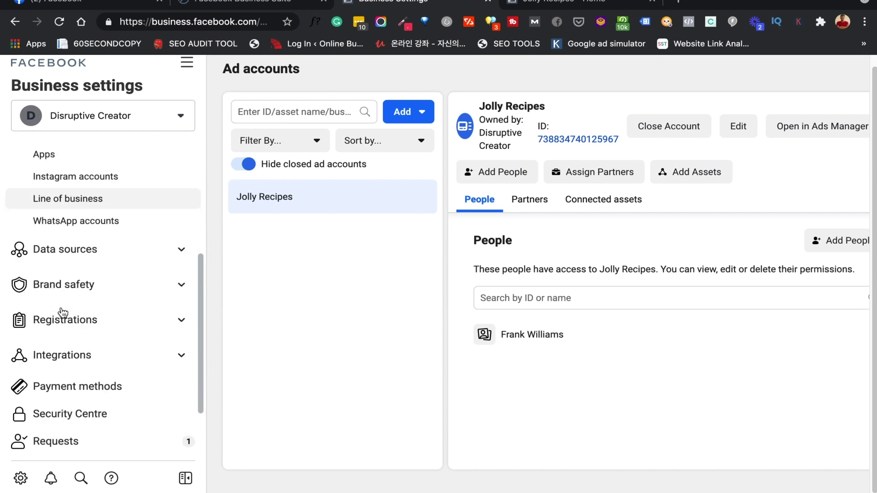
{"action": "scroll", "coordinate": [63, 391], "scroll_direction": "down", "scroll_amount": 3}
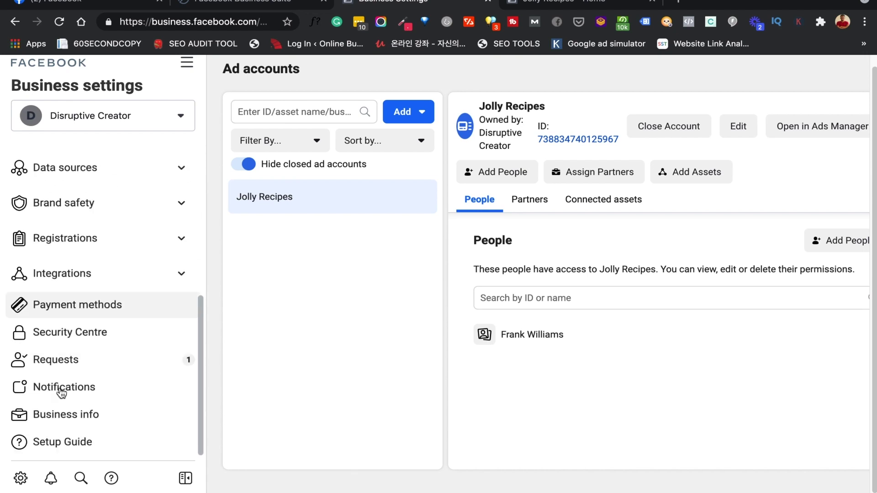
{"action": "scroll", "coordinate": [61, 392], "scroll_direction": "up", "scroll_amount": 4}
{"action": "scroll", "coordinate": [62, 393], "scroll_direction": "up", "scroll_amount": 4}
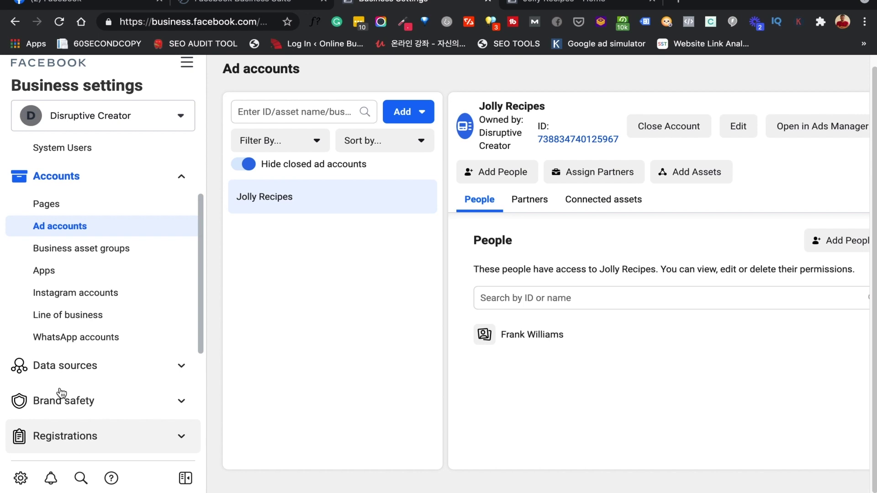
{"action": "scroll", "coordinate": [60, 392], "scroll_direction": "down", "scroll_amount": 4}
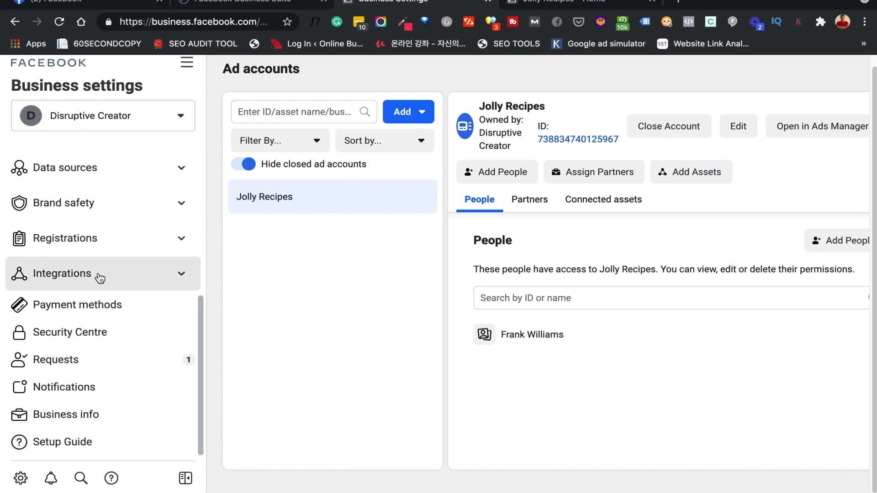
{"action": "left_click", "coordinate": [100, 277]}
{"action": "left_click", "coordinate": [99, 277]}
{"action": "left_click", "coordinate": [114, 250]}
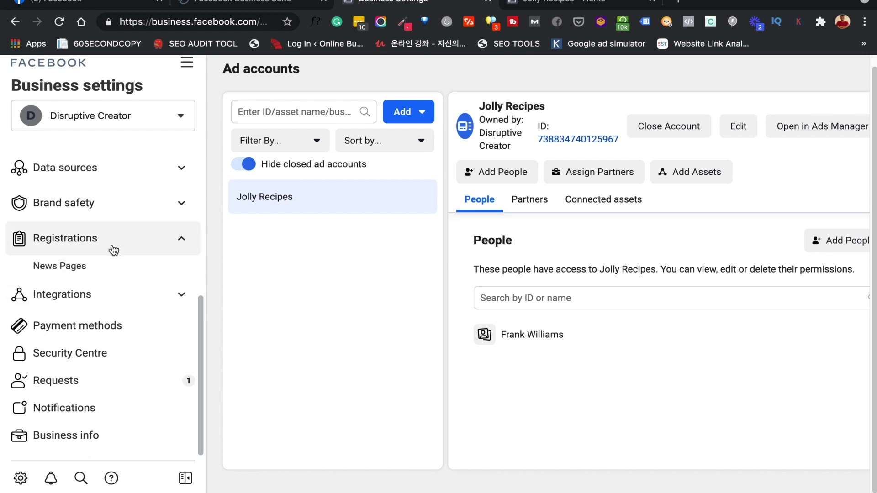
{"action": "left_click", "coordinate": [112, 249]}
{"action": "left_click", "coordinate": [128, 207]}
{"action": "left_click", "coordinate": [125, 204]}
{"action": "left_click", "coordinate": [134, 168]}
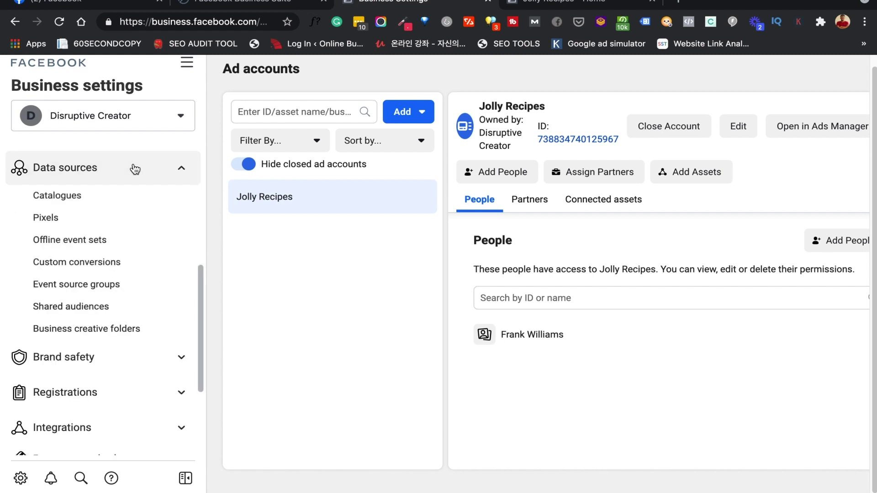
{"action": "left_click", "coordinate": [134, 169]}
{"action": "scroll", "coordinate": [138, 253], "scroll_direction": "up", "scroll_amount": 6}
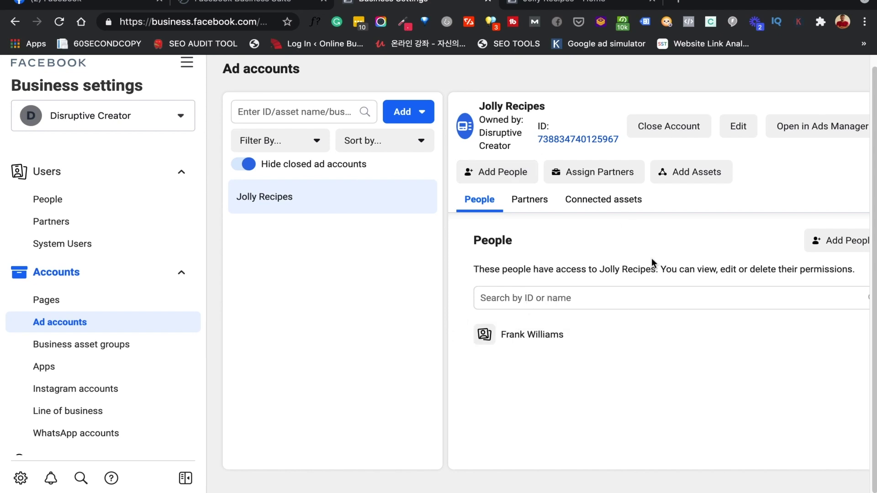
Open Jolly Recipes in Ads Manager, answer No to political issues, and browse the sidebar menus
{"action": "left_click", "coordinate": [809, 130]}
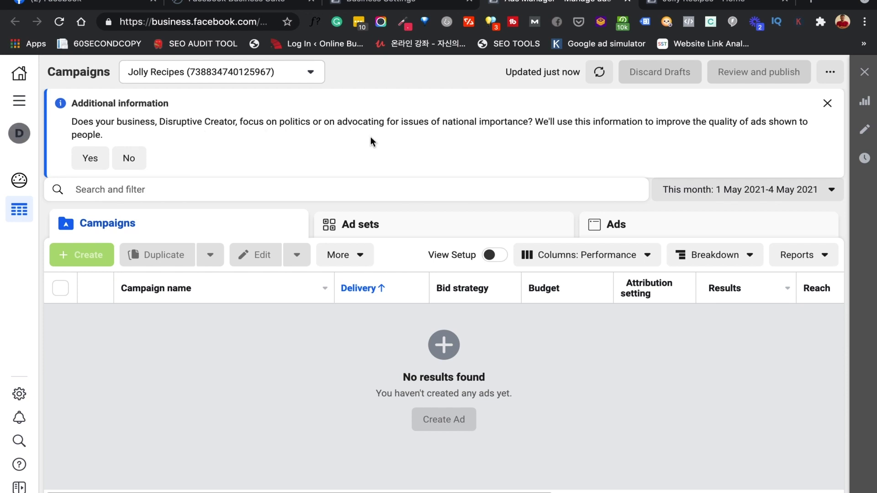
{"action": "left_click", "coordinate": [130, 160]}
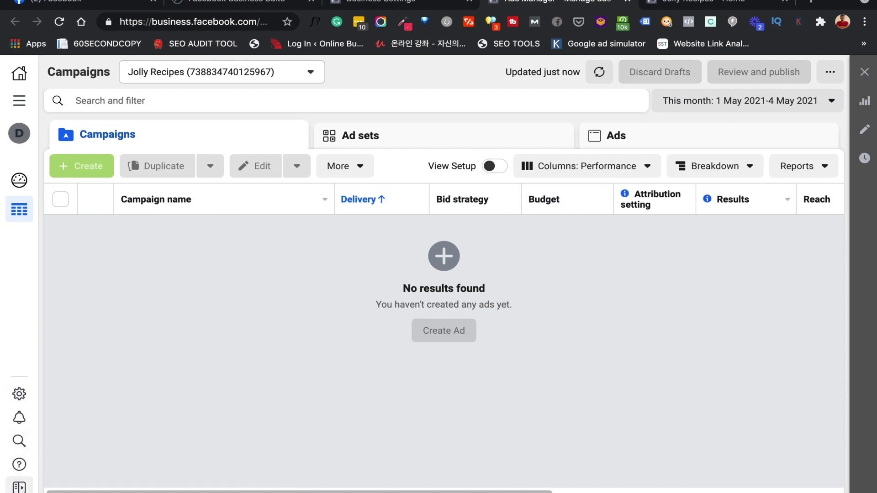
{"action": "left_click", "coordinate": [19, 485]}
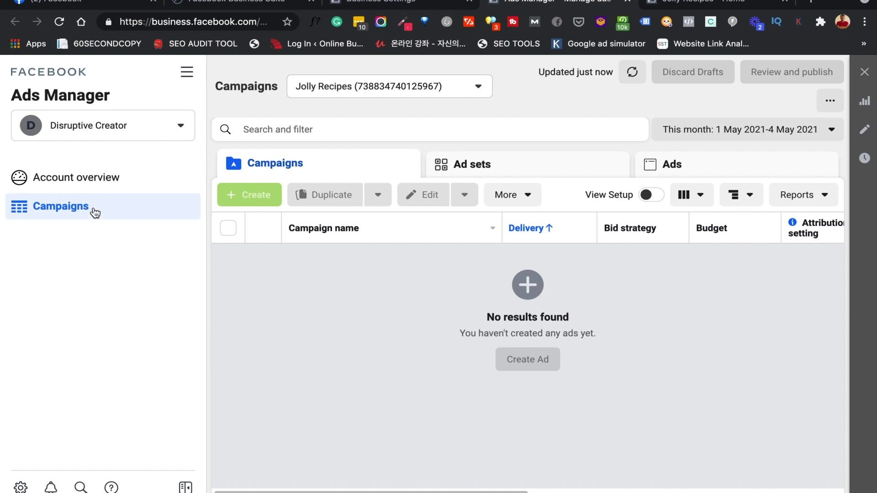
{"action": "left_click", "coordinate": [184, 76]}
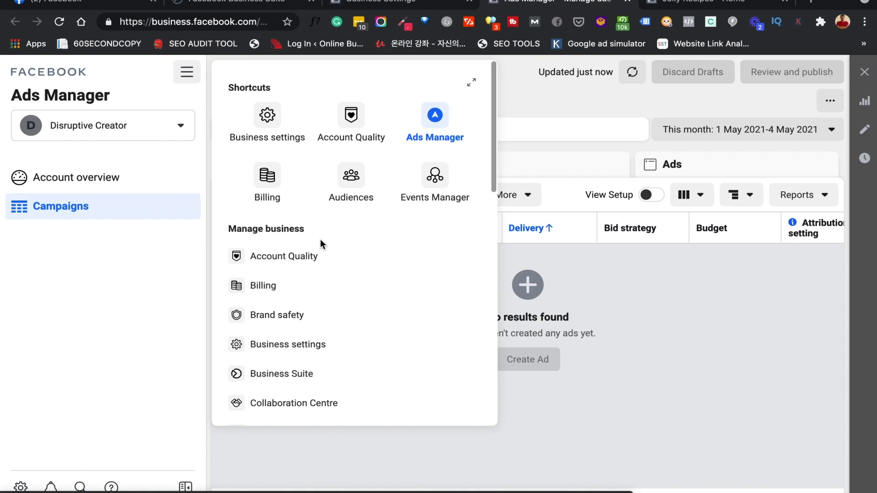
{"action": "left_click", "coordinate": [687, 380]}
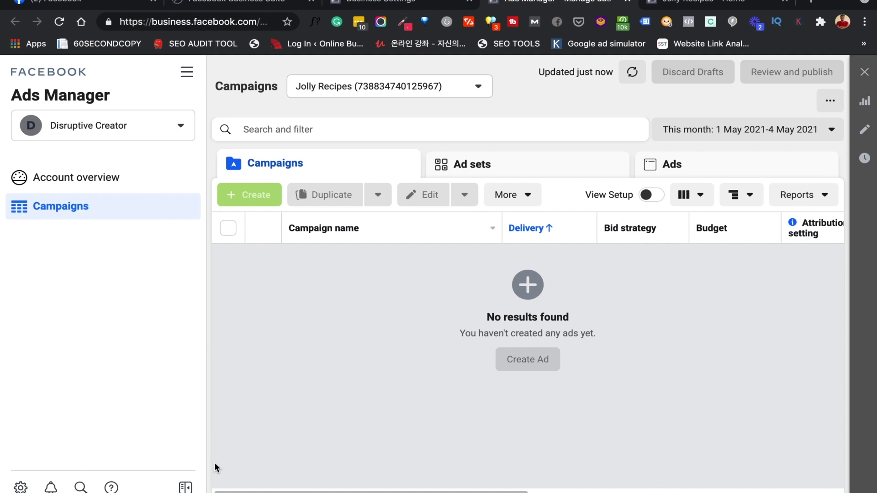
{"action": "left_click", "coordinate": [185, 487]}
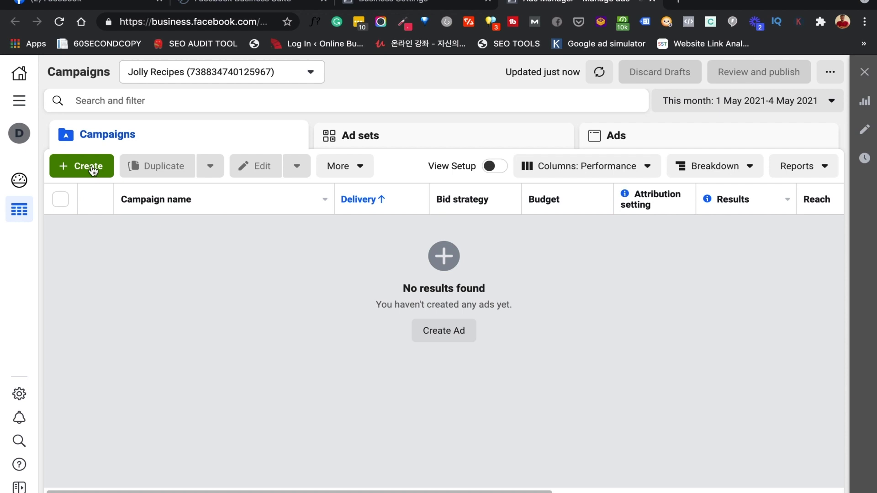
Start a new Jolly Recipes campaign to show the Create New Campaign objective choices
{"action": "left_click", "coordinate": [93, 168]}
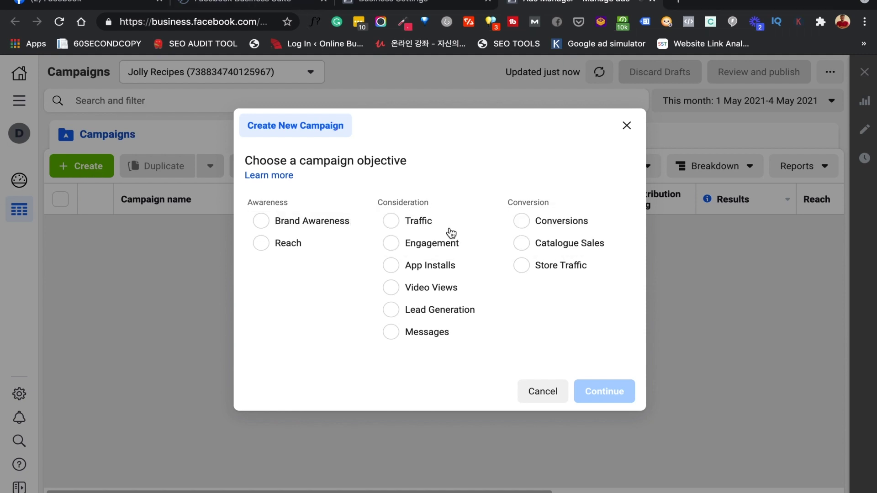
{"action": "mouse_move", "coordinate": [491, 223]}
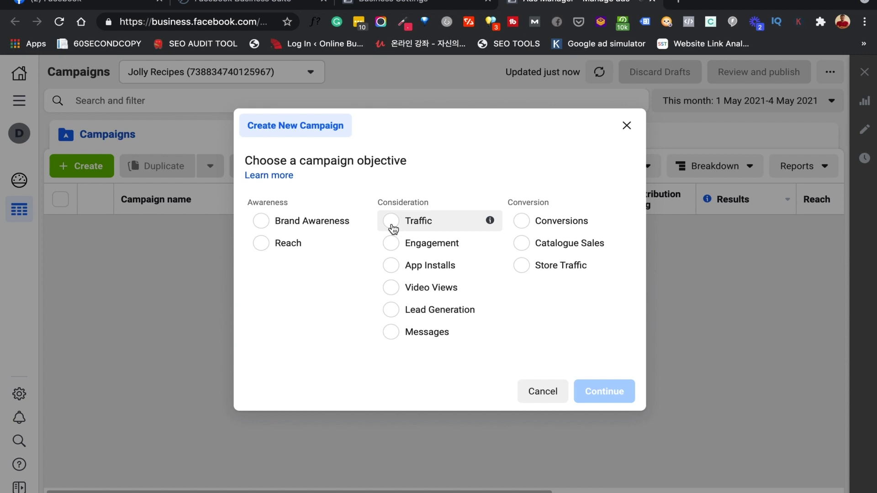
Choose the Traffic objective and name the campaign 'jolly recipe1'
{"action": "left_click", "coordinate": [392, 223]}
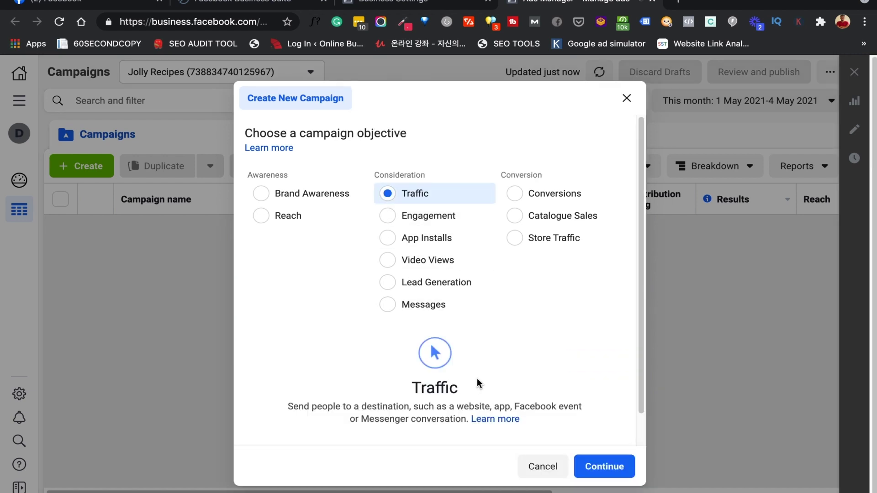
{"action": "scroll", "coordinate": [477, 379], "scroll_direction": "down", "scroll_amount": 1}
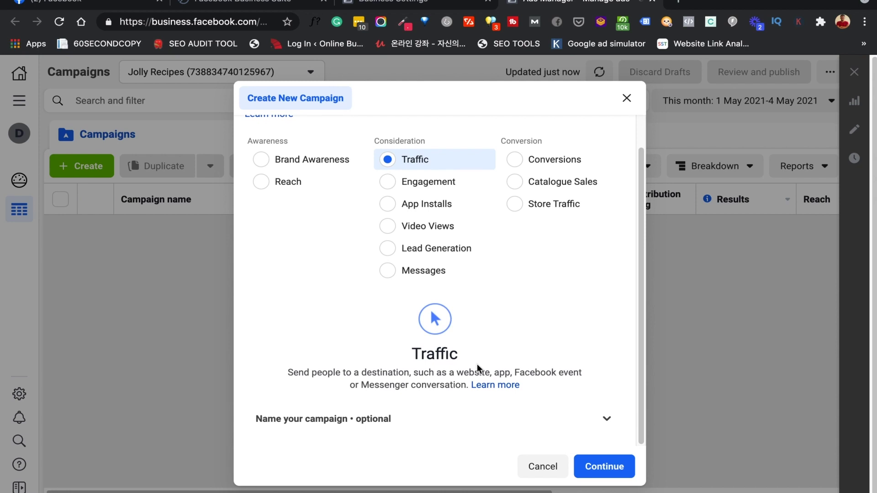
{"action": "scroll", "coordinate": [477, 363], "scroll_direction": "down", "scroll_amount": 1}
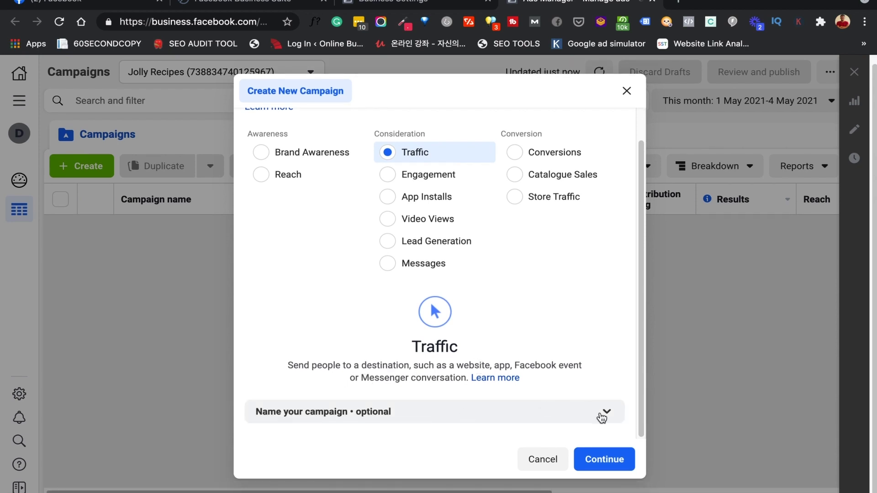
{"action": "left_click", "coordinate": [606, 412]}
{"action": "scroll", "coordinate": [499, 394], "scroll_direction": "down", "scroll_amount": 5}
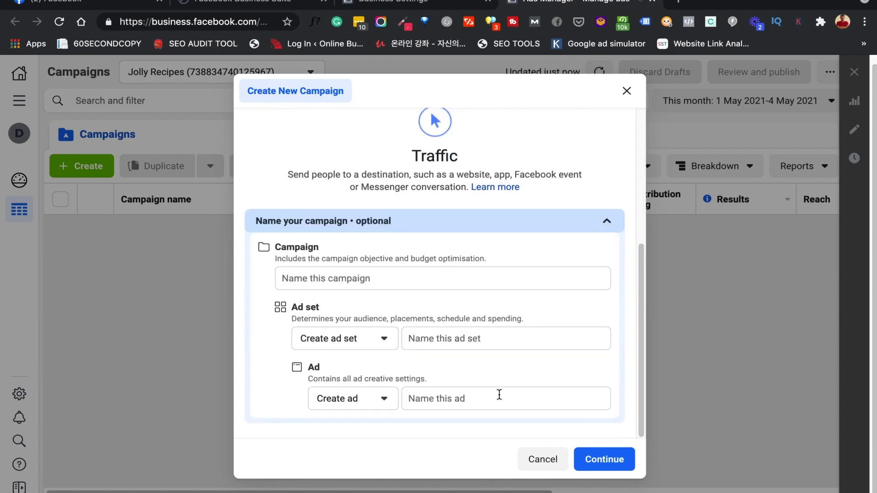
{"action": "left_click", "coordinate": [405, 276]}
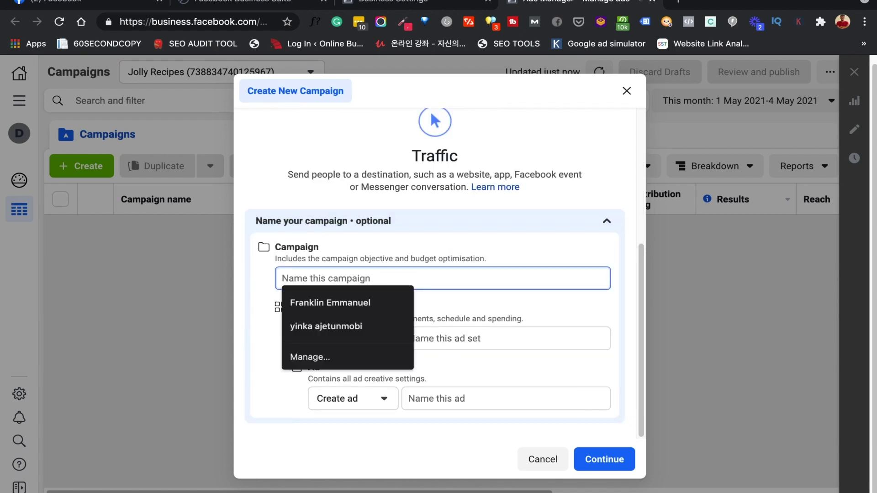
{"action": "type", "text": "jolly recipe1"}
{"action": "key", "text": "ctrl+a"}
{"action": "key", "text": "ctrl+c"}
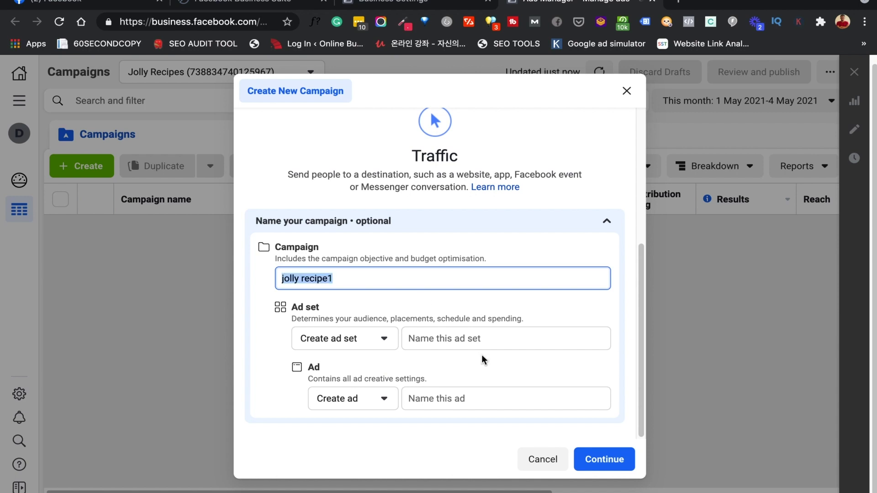
Name the ad set 'jolly recipe adset1' and the ad 'jolly recipe ad1'
{"action": "left_click", "coordinate": [470, 343]}
{"action": "key", "text": "ctrl+v"}
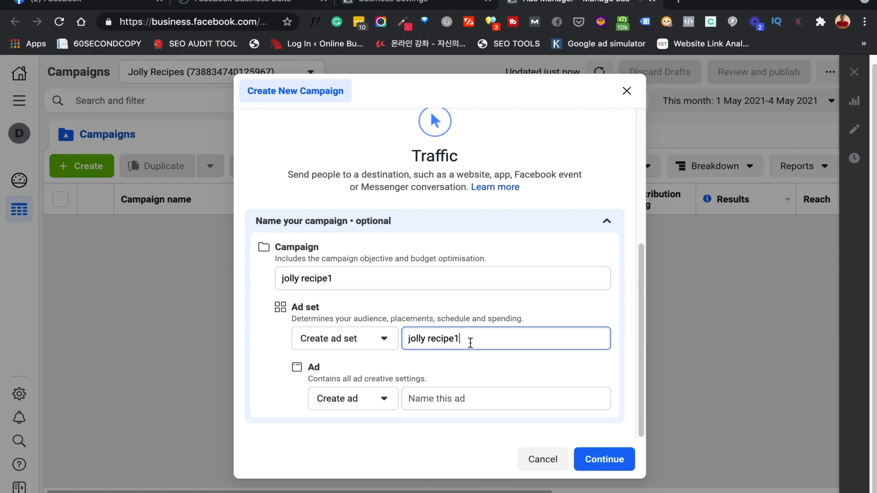
{"action": "left_click", "coordinate": [454, 338]}
{"action": "type", "text": "adset"}
{"action": "left_click", "coordinate": [455, 399]}
{"action": "key", "text": "ctrl+v"}
{"action": "left_click", "coordinate": [455, 399]}
{"action": "type", "text": "ad"}
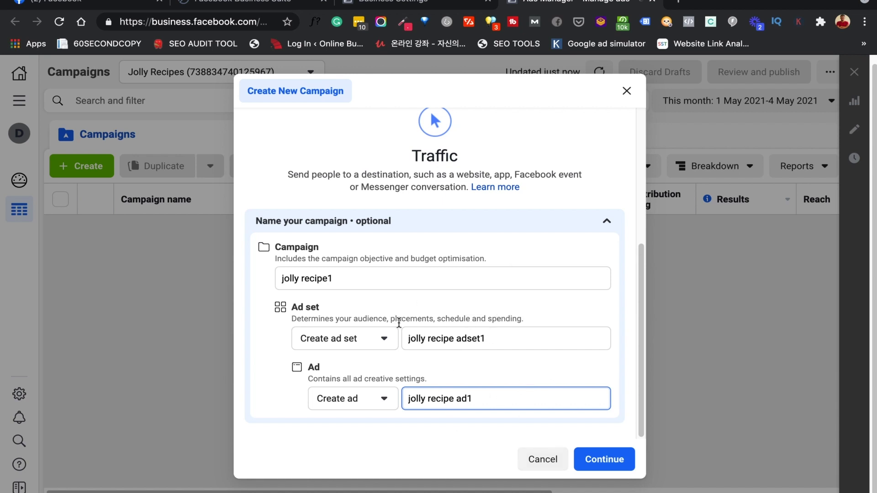
Create the jolly recipe1 draft and review Special ad categories, A/B test and budget optimisation
{"action": "left_click", "coordinate": [606, 463]}
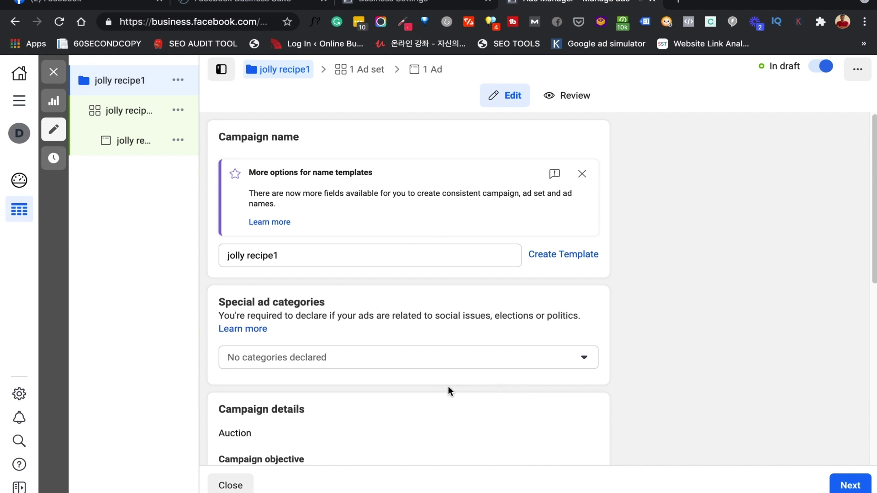
{"action": "scroll", "coordinate": [448, 389], "scroll_direction": "down", "scroll_amount": 8}
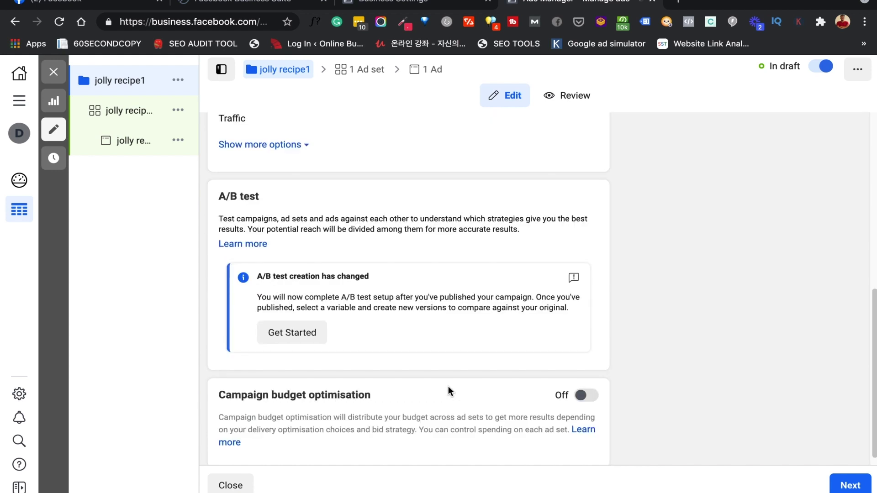
{"action": "scroll", "coordinate": [448, 388], "scroll_direction": "up", "scroll_amount": 1}
{"action": "scroll", "coordinate": [448, 386], "scroll_direction": "up", "scroll_amount": 3}
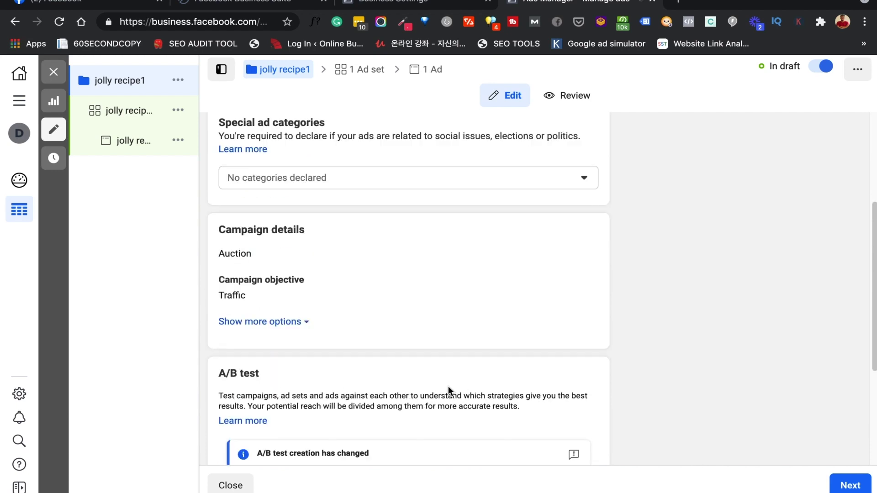
{"action": "scroll", "coordinate": [400, 336], "scroll_direction": "down", "scroll_amount": 4}
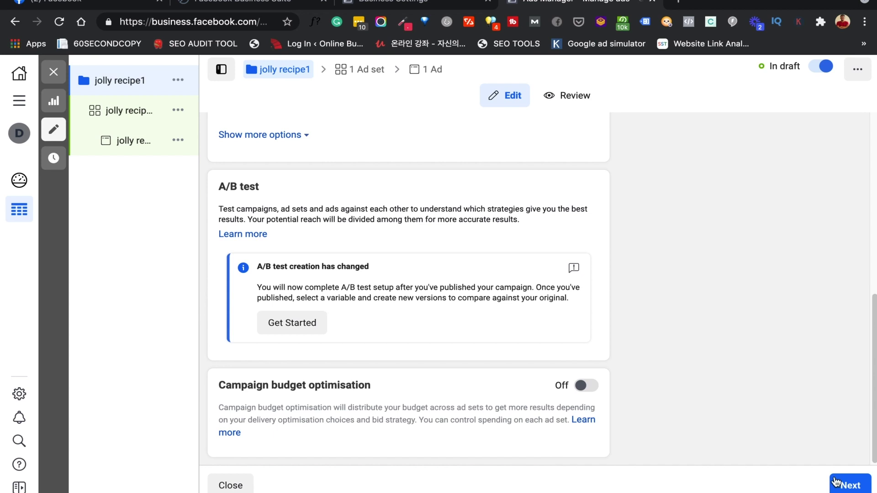
{"action": "left_click", "coordinate": [850, 488]}
Go to the jolly recipe adset1 settings and scroll down to Budget & schedule
{"action": "left_click", "coordinate": [851, 489]}
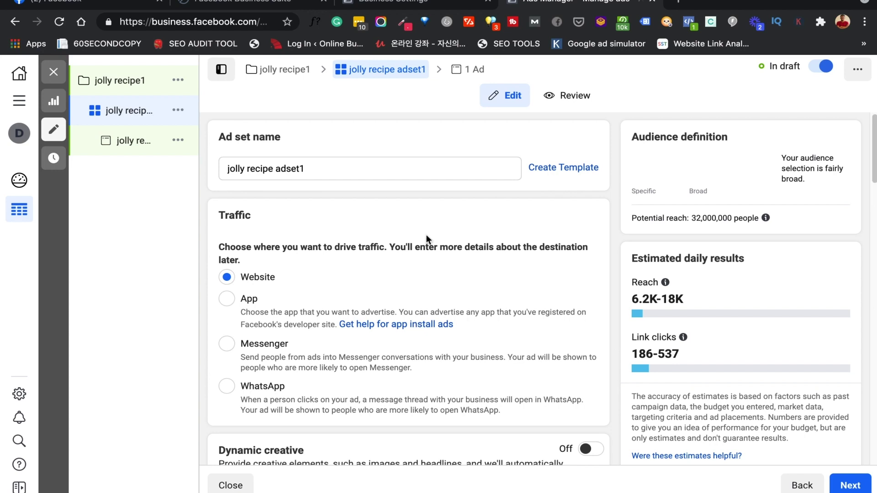
{"action": "scroll", "coordinate": [351, 330], "scroll_direction": "down", "scroll_amount": 3}
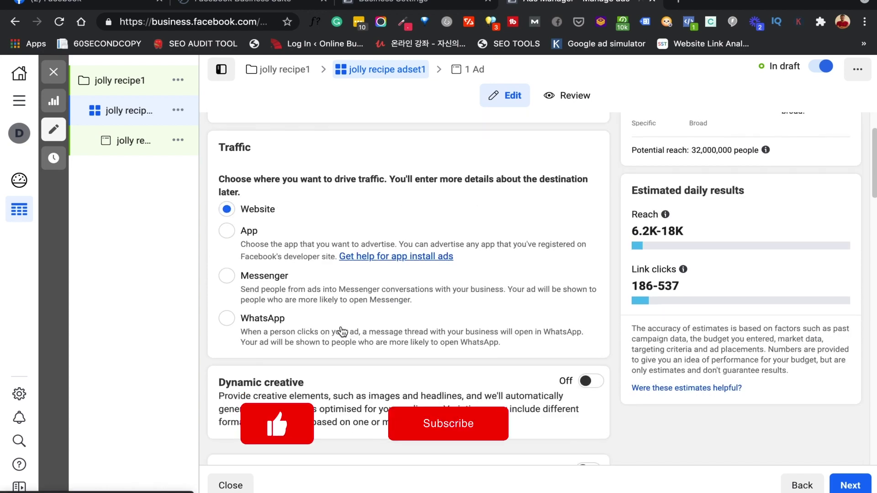
{"action": "scroll", "coordinate": [322, 213], "scroll_direction": "up", "scroll_amount": 3}
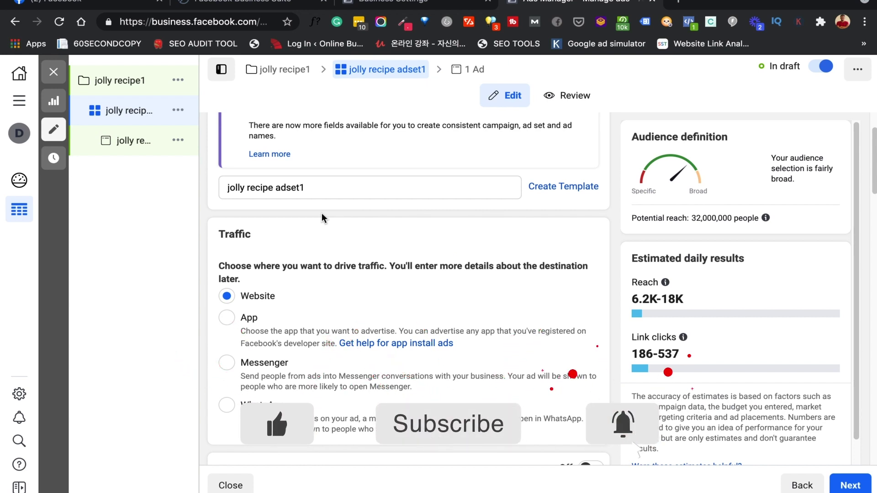
{"action": "scroll", "coordinate": [272, 299], "scroll_direction": "down", "scroll_amount": 6}
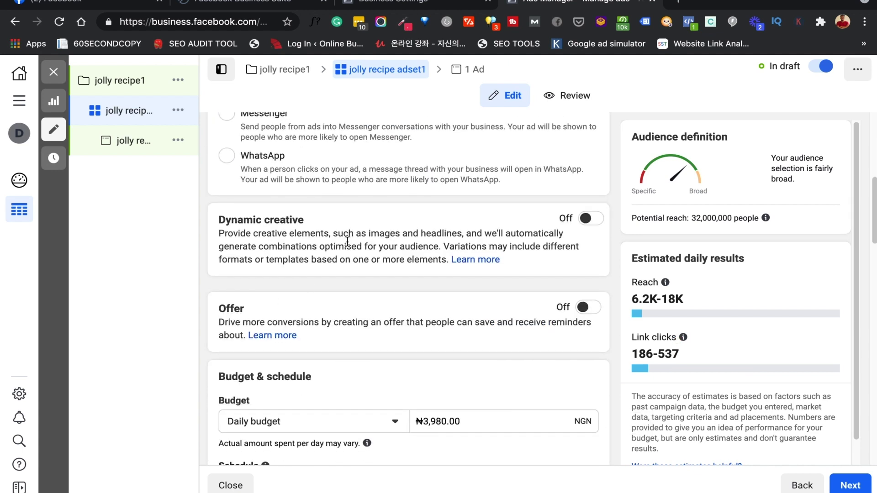
{"action": "scroll", "coordinate": [347, 241], "scroll_direction": "down", "scroll_amount": 2}
{"action": "scroll", "coordinate": [413, 383], "scroll_direction": "down", "scroll_amount": 2}
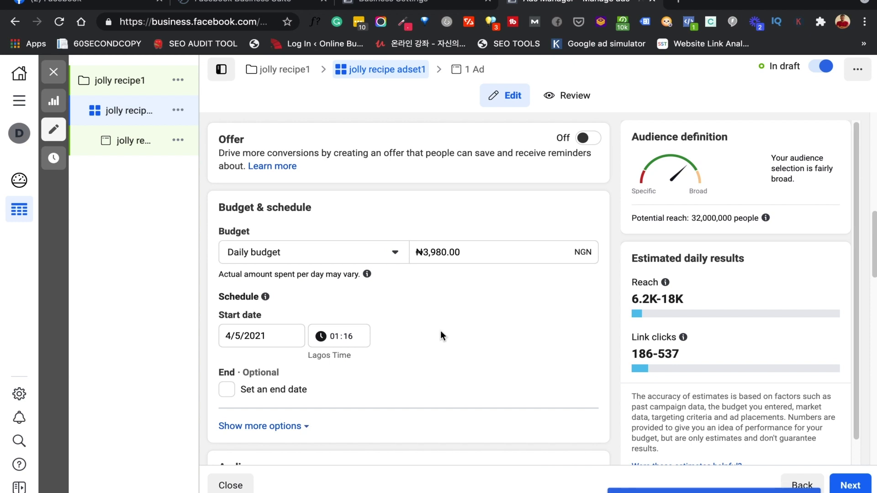
{"action": "scroll", "coordinate": [440, 319], "scroll_direction": "down", "scroll_amount": 1}
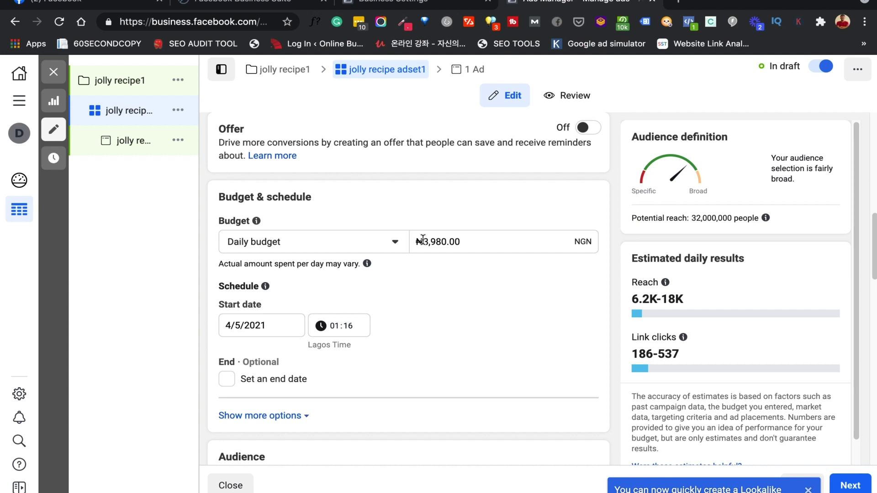
Change the ad set's daily budget to ₦2,000.00
{"action": "left_click_drag", "start_coordinate": [424, 243], "coordinate": [466, 242]}
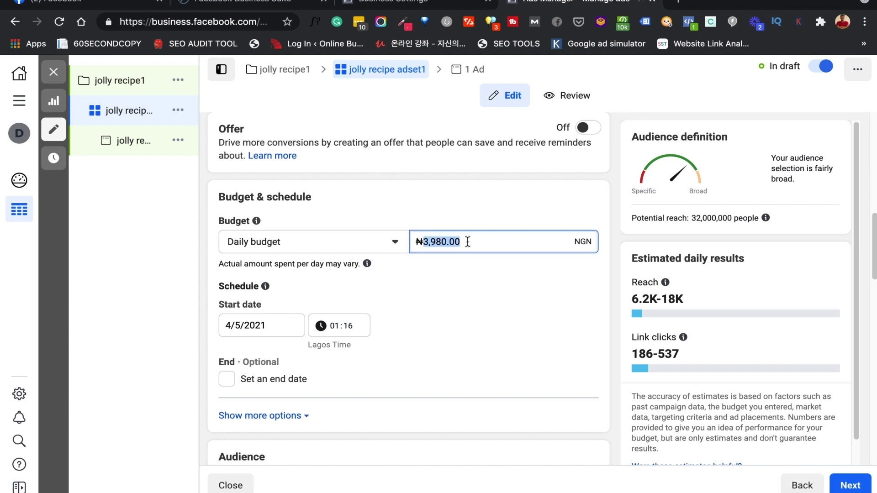
{"action": "type", "text": "2000"}
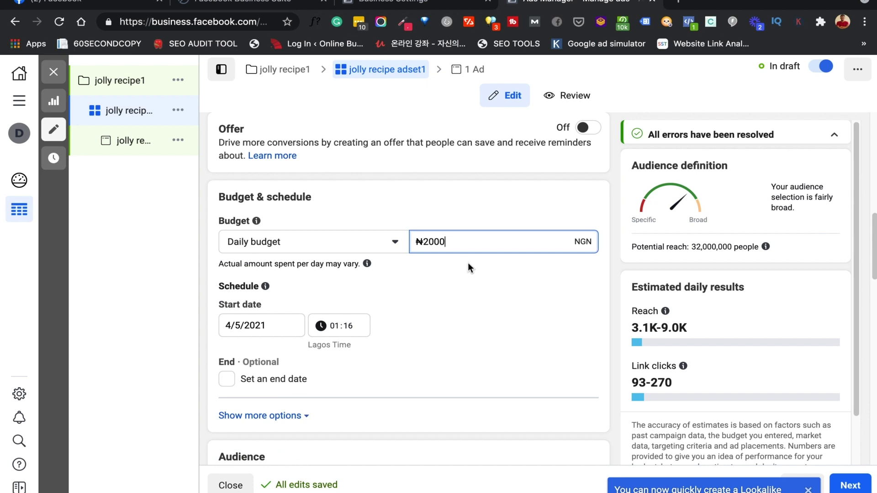
{"action": "left_click", "coordinate": [422, 242]}
{"action": "double_click", "coordinate": [437, 241]}
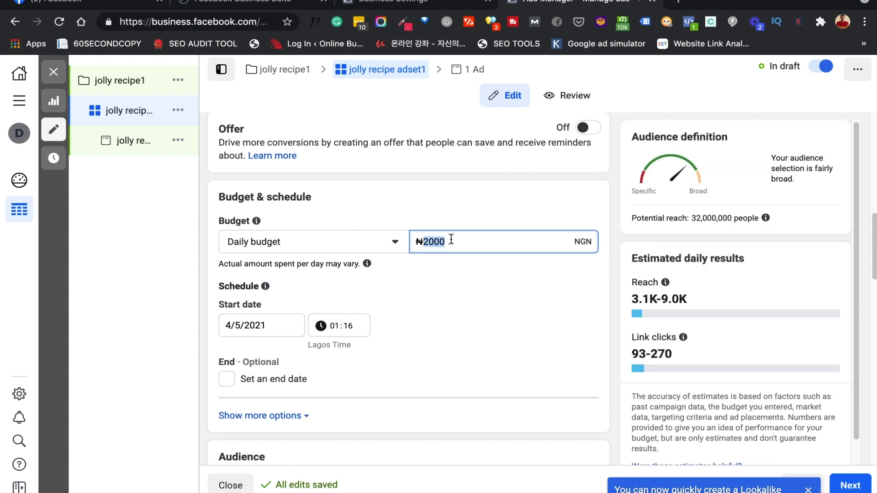
{"action": "type", "text": "2"}
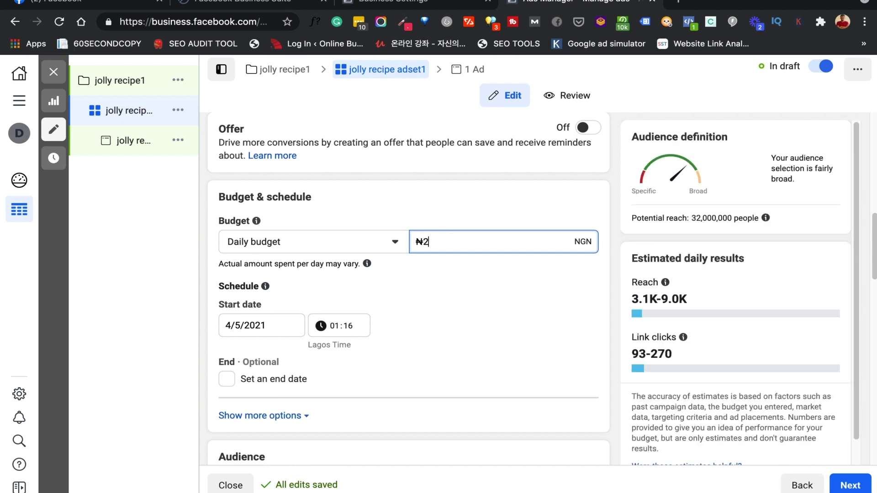
{"action": "type", "text": "00"}
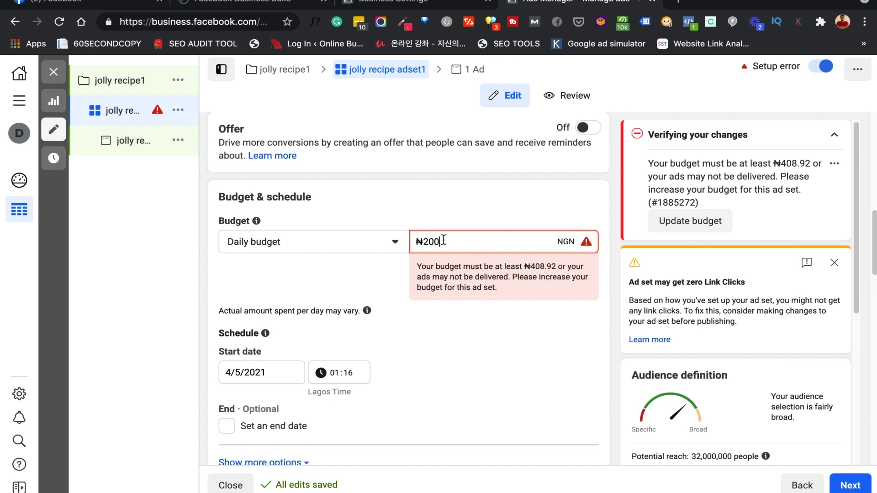
{"action": "type", "text": "0"}
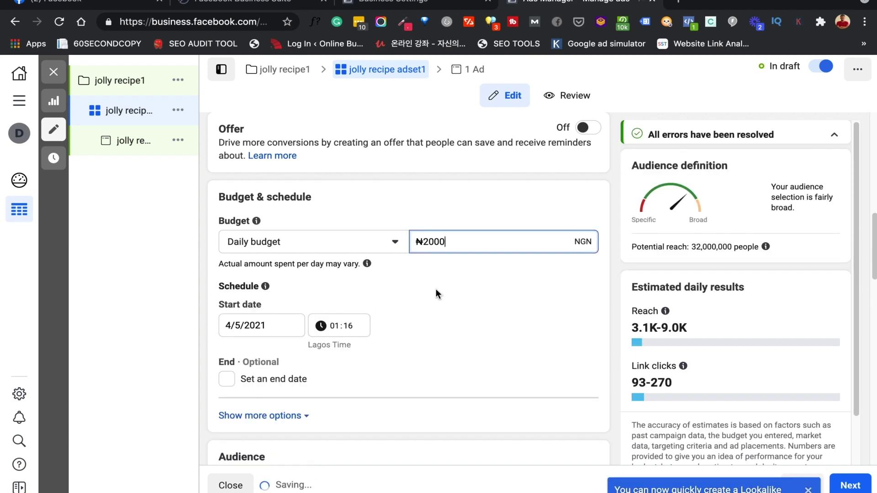
Tick and untick Set an end date so the ad set runs continuously
{"action": "mouse_move", "coordinate": [266, 291]}
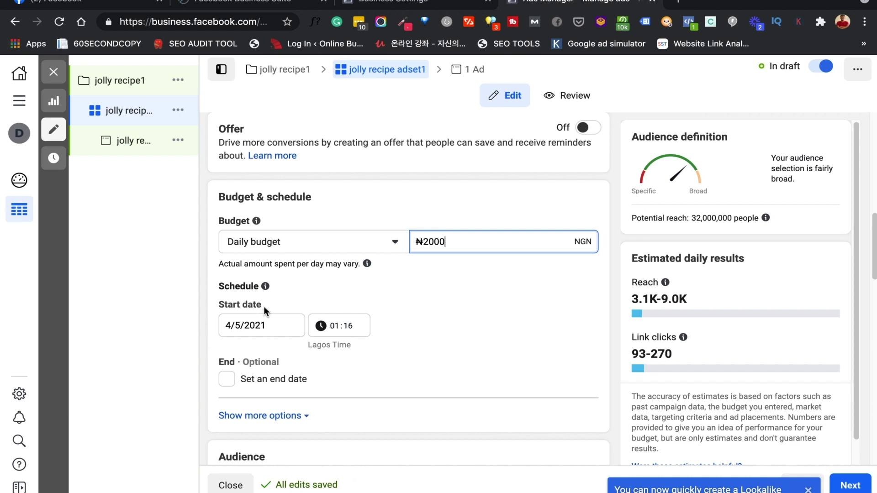
{"action": "scroll", "coordinate": [259, 309], "scroll_direction": "down", "scroll_amount": 1}
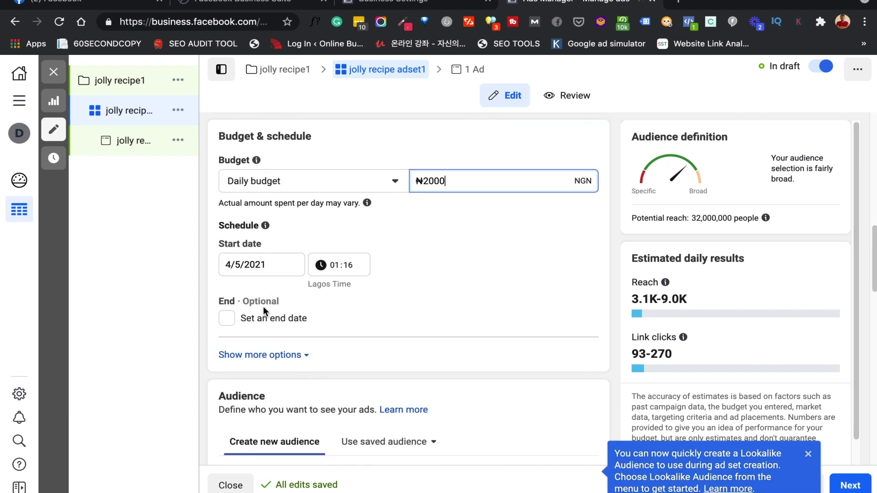
{"action": "left_click", "coordinate": [231, 324]}
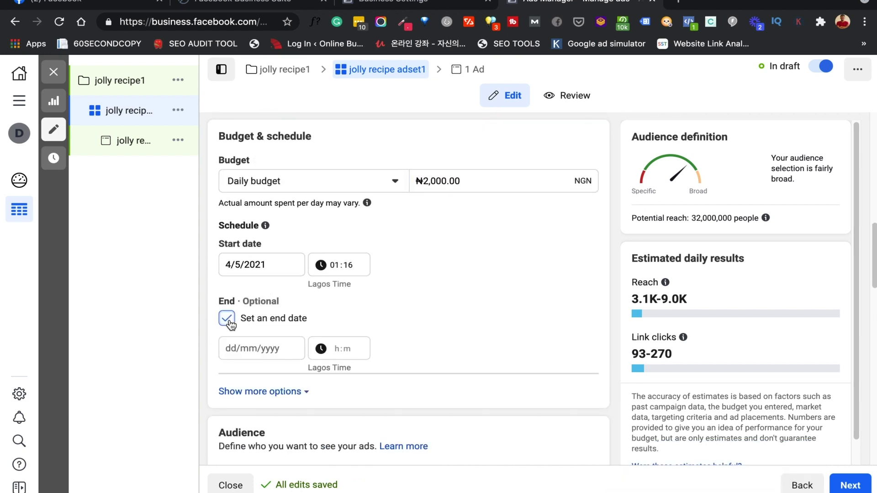
{"action": "left_click", "coordinate": [231, 325]}
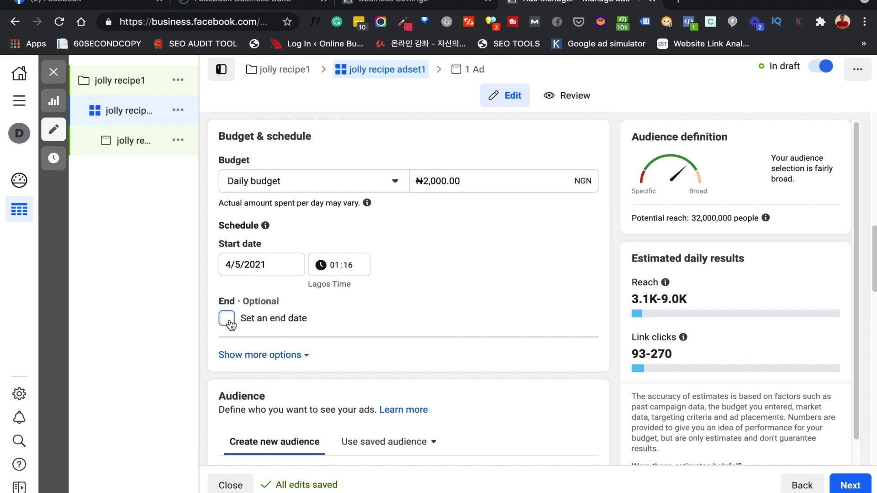
Replace the Nigeria location with 'Lagos, Lagos State, Nigeria' (City)
{"action": "scroll", "coordinate": [426, 363], "scroll_direction": "down", "scroll_amount": 4}
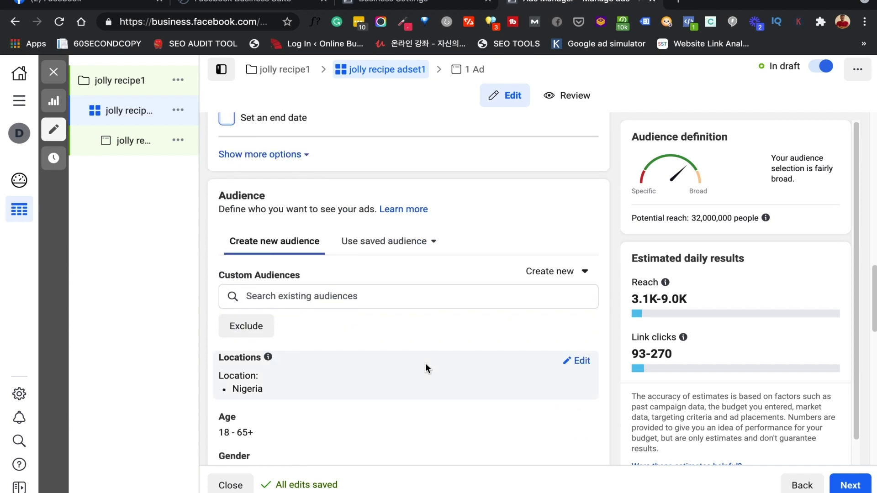
{"action": "scroll", "coordinate": [426, 368], "scroll_direction": "down", "scroll_amount": 3}
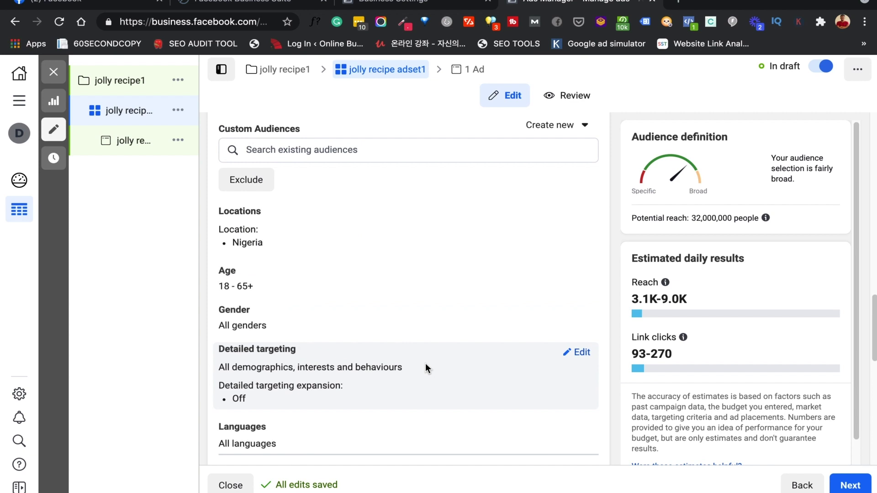
{"action": "scroll", "coordinate": [425, 364], "scroll_direction": "up", "scroll_amount": 1}
{"action": "scroll", "coordinate": [426, 364], "scroll_direction": "down", "scroll_amount": 1}
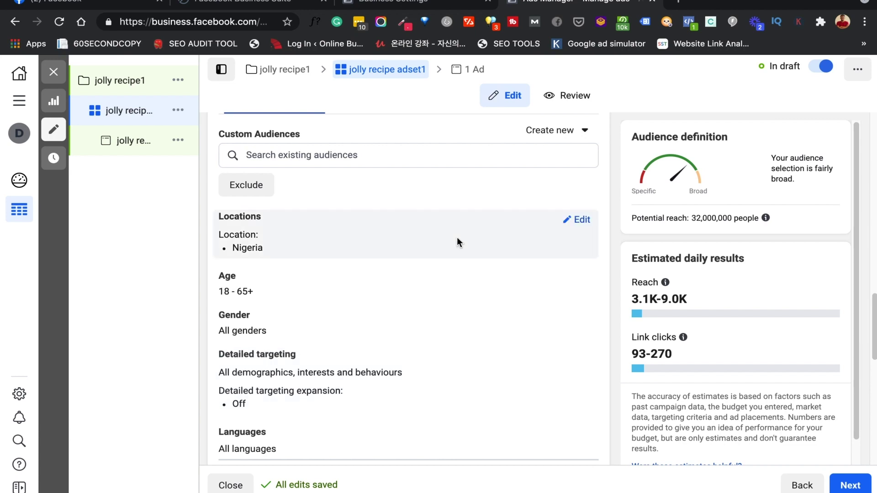
{"action": "left_click", "coordinate": [581, 220]}
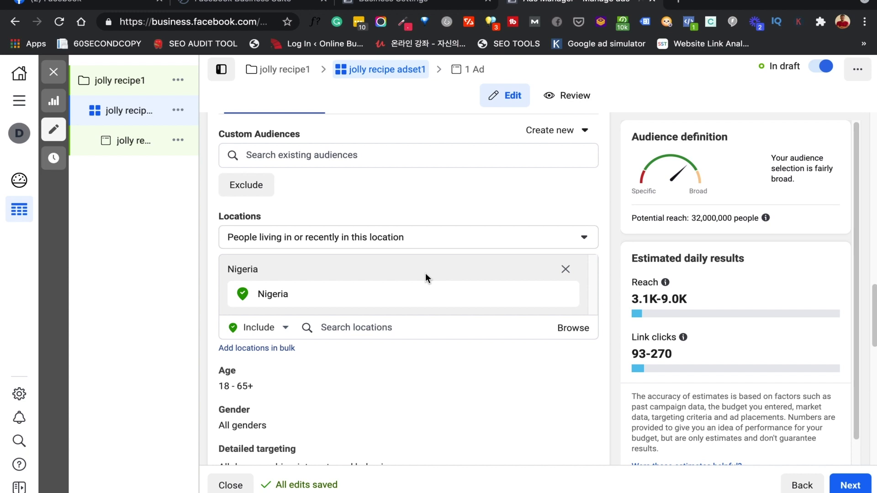
{"action": "left_click", "coordinate": [422, 335]}
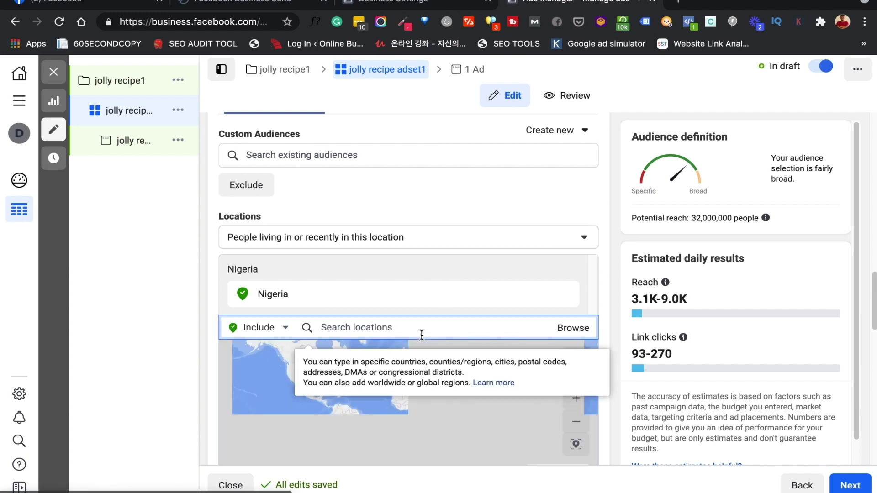
{"action": "type", "text": "lagos"}
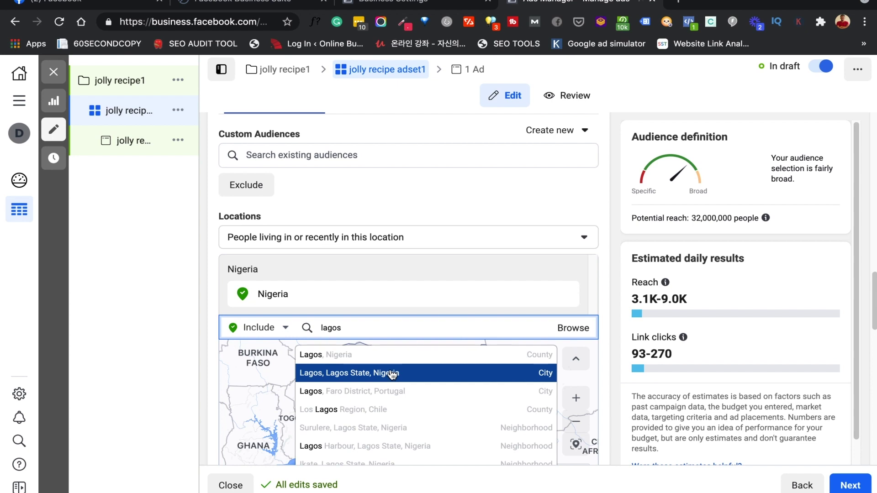
{"action": "left_click", "coordinate": [392, 358]}
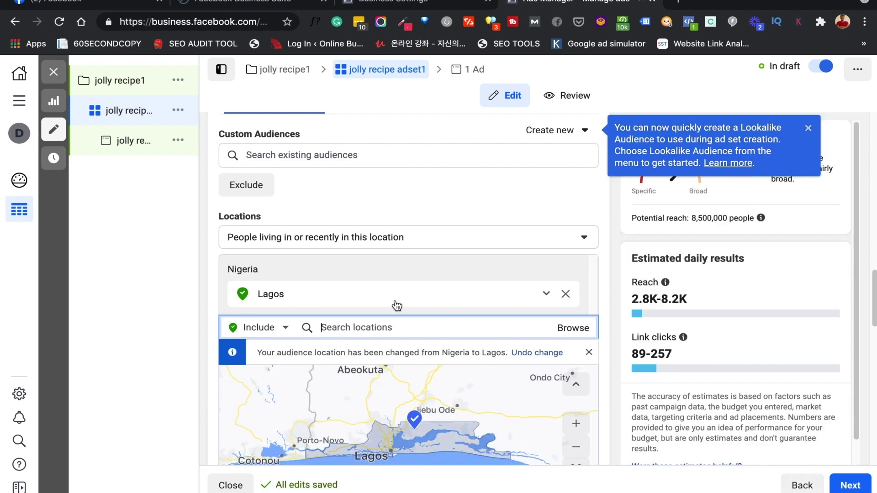
Set the minimum audience age to 25 and open Gender, keeping All selected
{"action": "scroll", "coordinate": [395, 303], "scroll_direction": "down", "scroll_amount": 5}
{"action": "scroll", "coordinate": [395, 300], "scroll_direction": "down", "scroll_amount": 1}
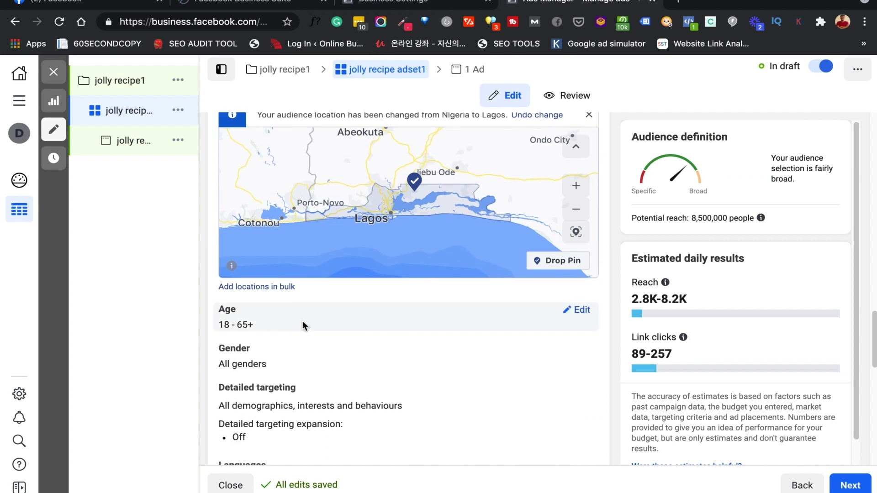
{"action": "left_click", "coordinate": [577, 307]}
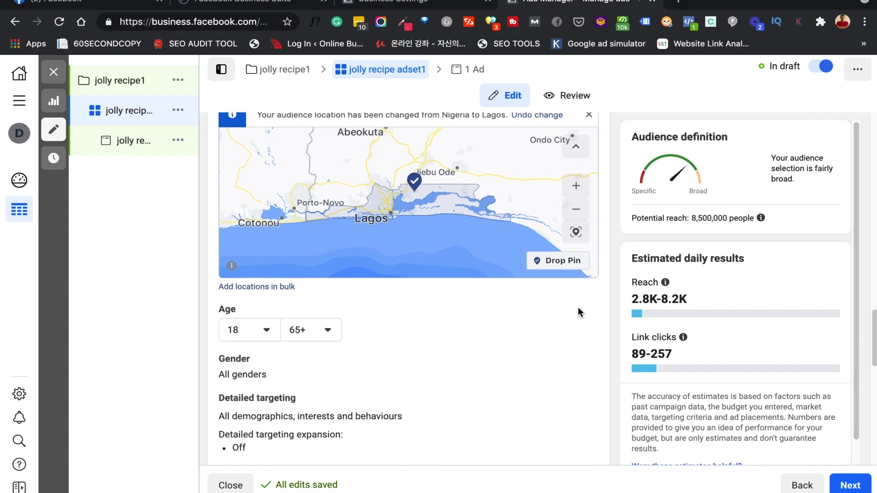
{"action": "left_click", "coordinate": [264, 330]}
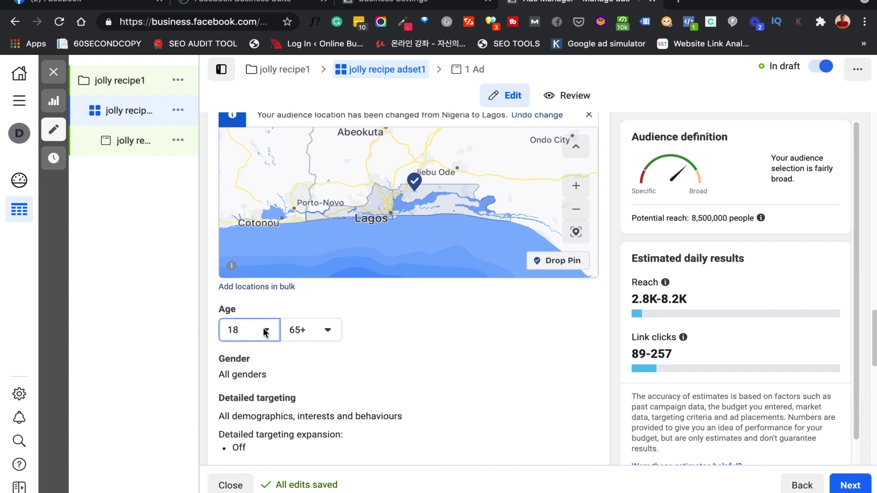
{"action": "scroll", "coordinate": [266, 306], "scroll_direction": "down", "scroll_amount": 3}
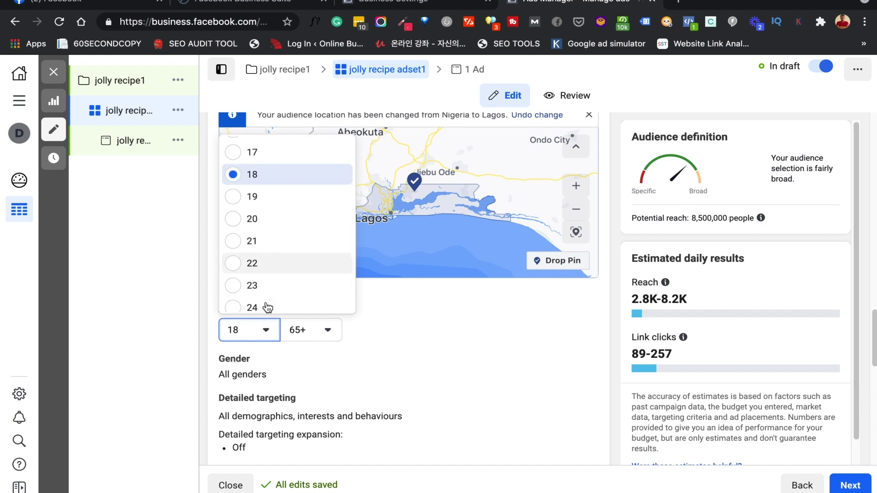
{"action": "left_click", "coordinate": [267, 276]}
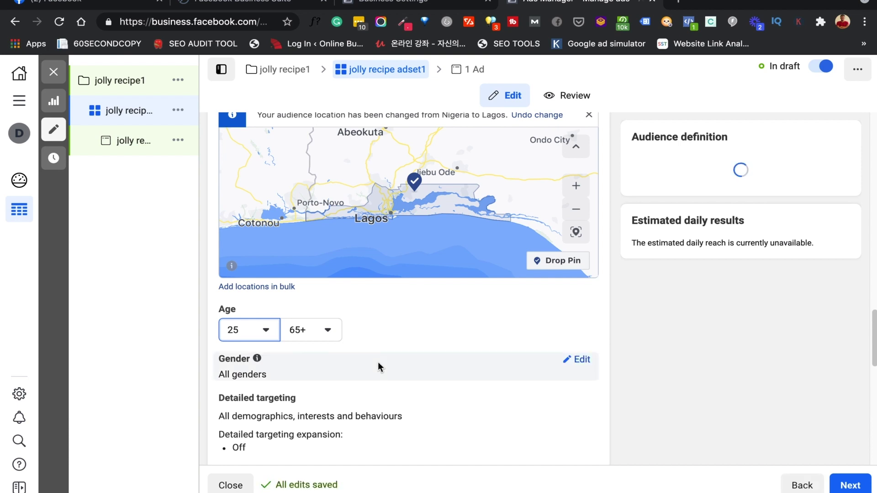
{"action": "scroll", "coordinate": [377, 362], "scroll_direction": "down", "scroll_amount": 2}
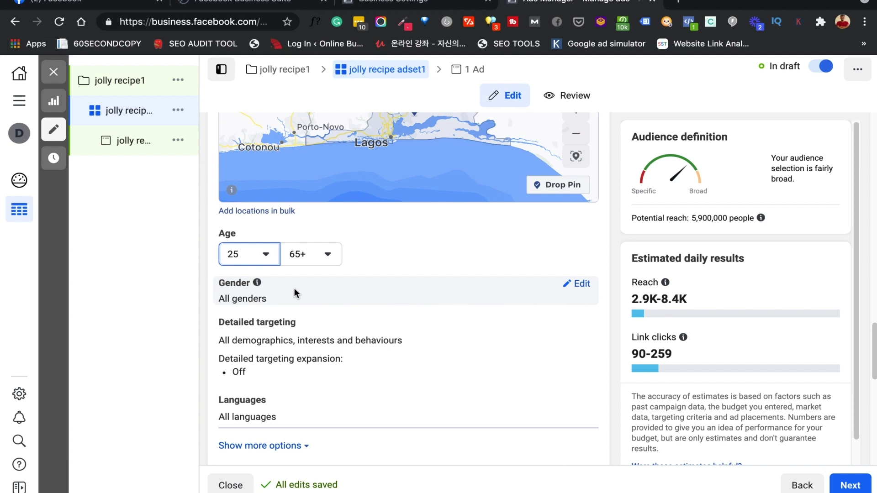
{"action": "left_click", "coordinate": [579, 283]}
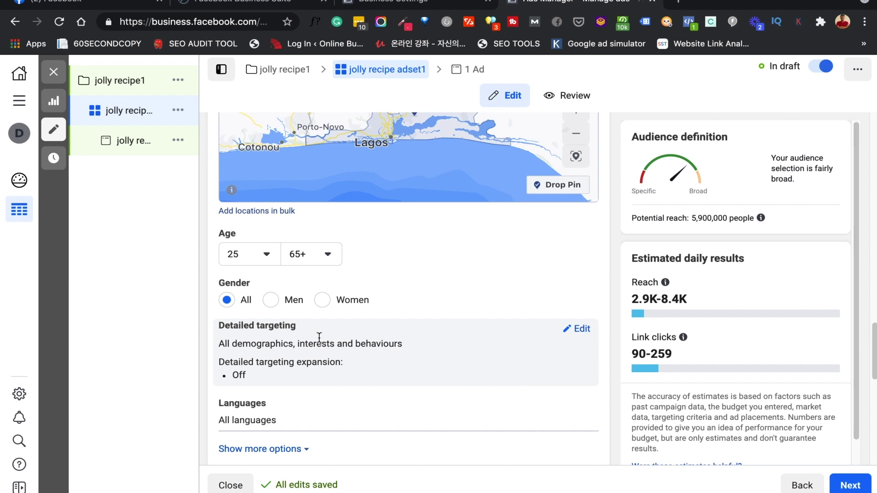
Add Chef (Interests) and Cook (Job titles) to the detailed targeting
{"action": "left_click", "coordinate": [578, 329]}
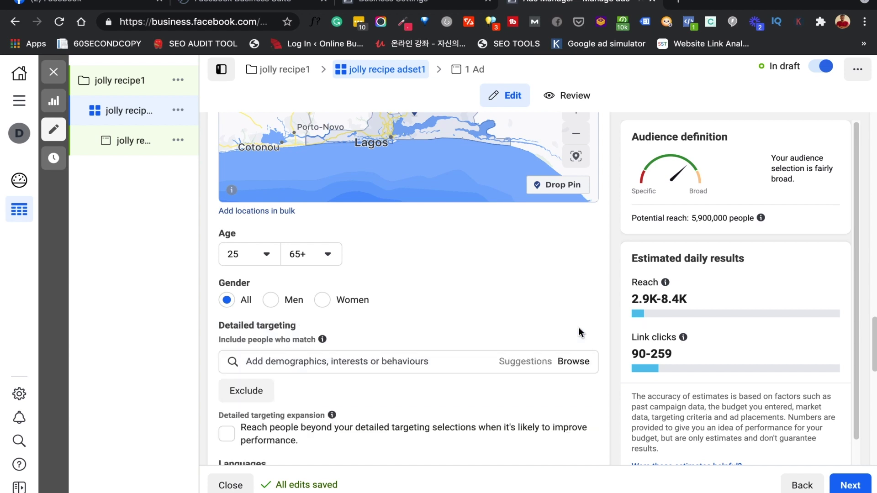
{"action": "scroll", "coordinate": [459, 321], "scroll_direction": "down", "scroll_amount": 3}
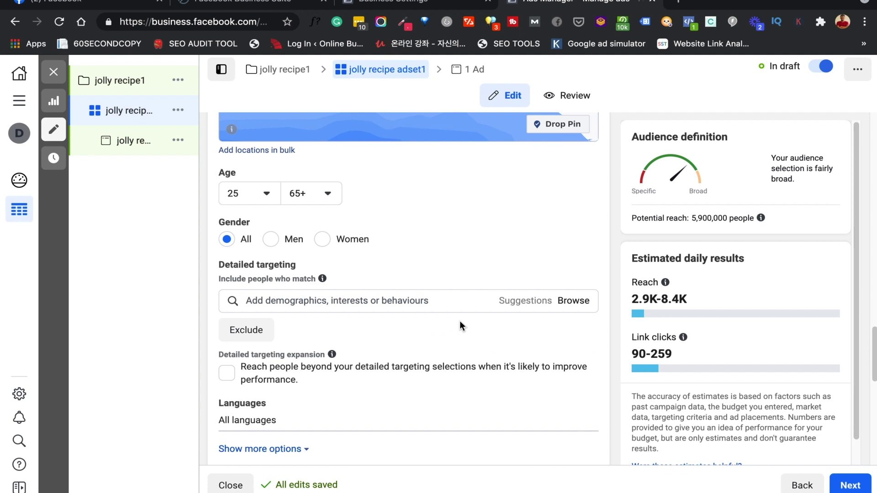
{"action": "left_click", "coordinate": [407, 304]}
{"action": "type", "text": "chef"}
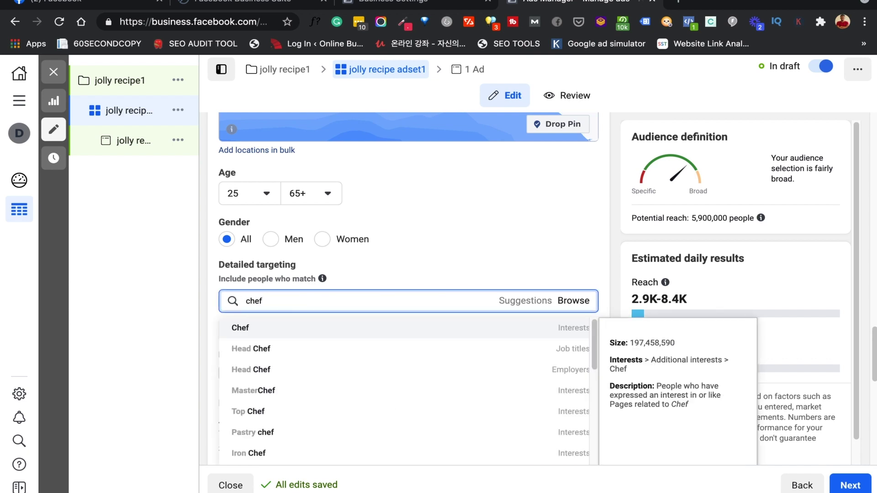
{"action": "left_click", "coordinate": [382, 336]}
{"action": "type", "text": "cook"}
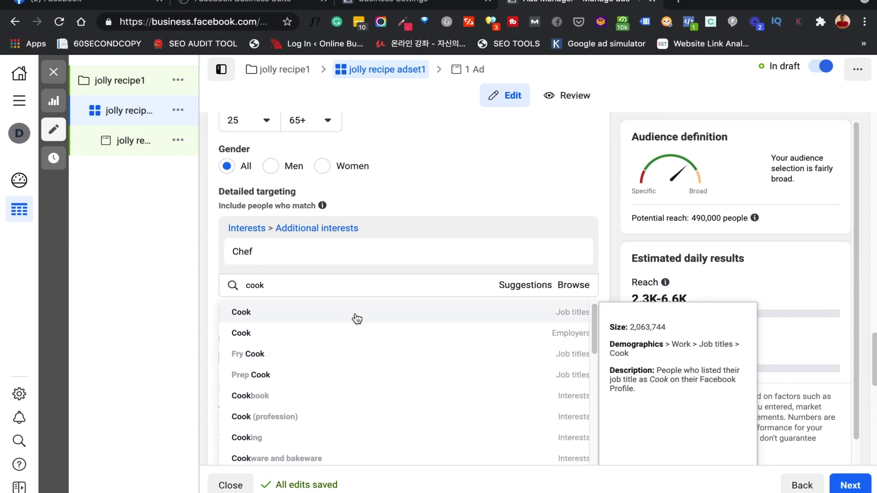
{"action": "left_click", "coordinate": [355, 314]}
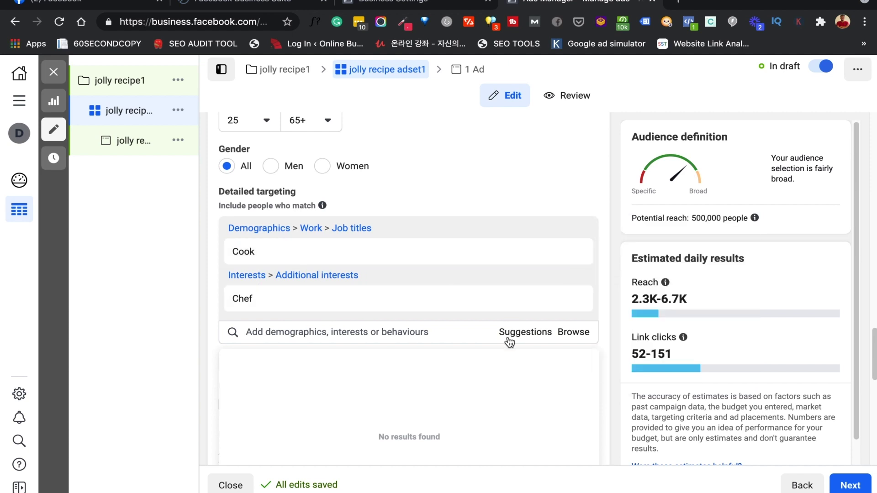
Add the suggested Cook, Recipes, Cooking Chef and Food interests to detailed targeting
{"action": "left_click", "coordinate": [533, 334]}
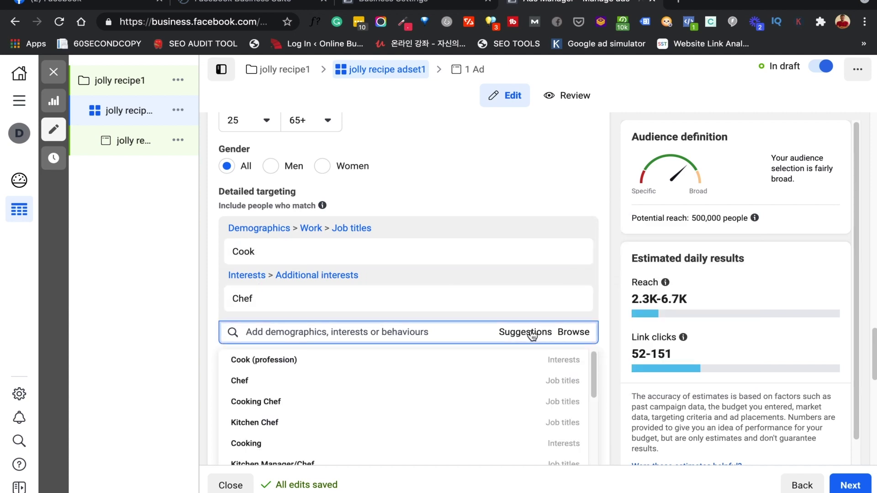
{"action": "scroll", "coordinate": [438, 314], "scroll_direction": "down", "scroll_amount": 2}
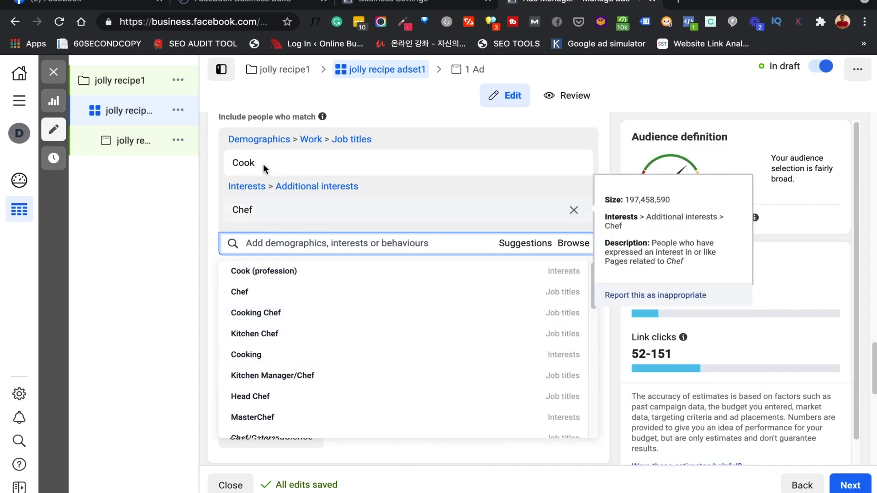
{"action": "left_click", "coordinate": [306, 276]}
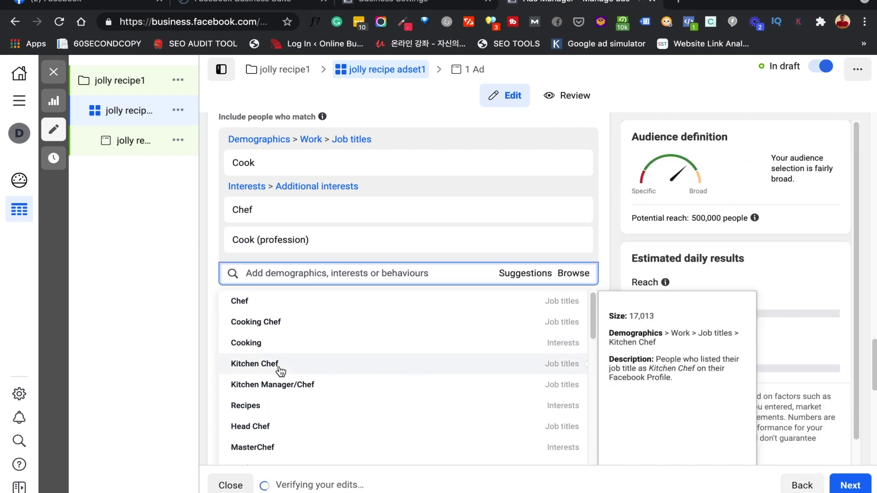
{"action": "left_click", "coordinate": [270, 406]}
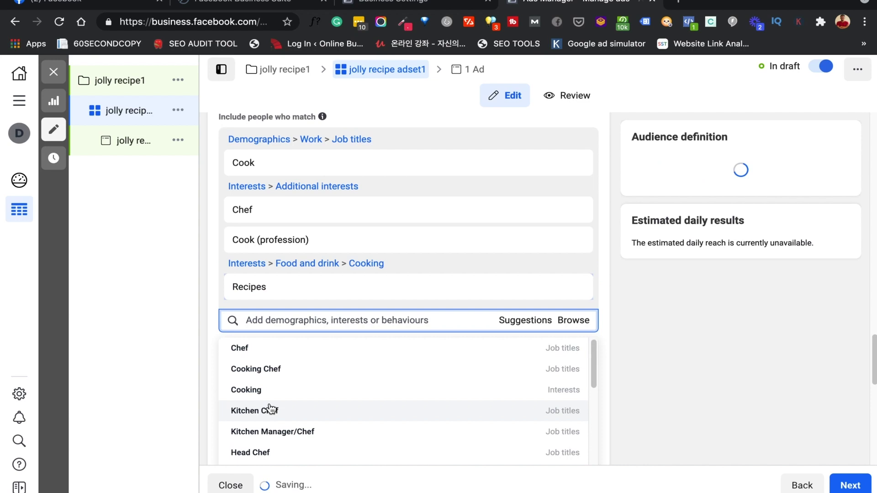
{"action": "left_click", "coordinate": [271, 409]}
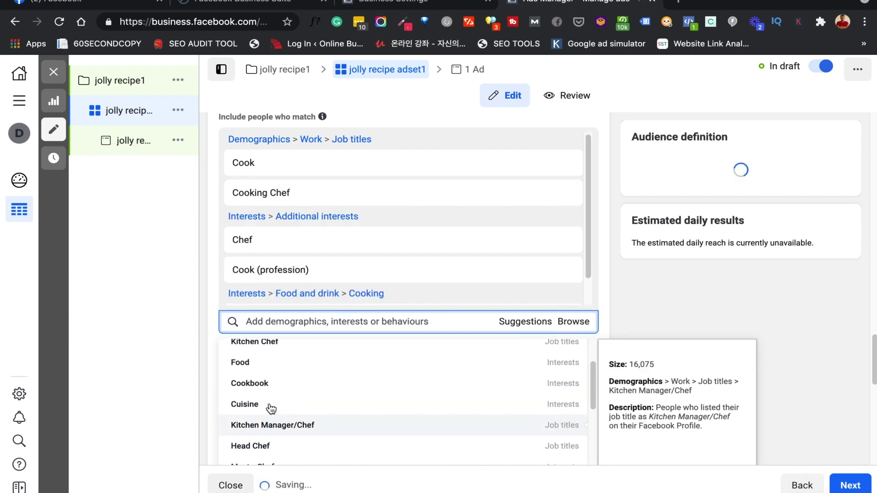
{"action": "scroll", "coordinate": [259, 448], "scroll_direction": "down", "scroll_amount": 2}
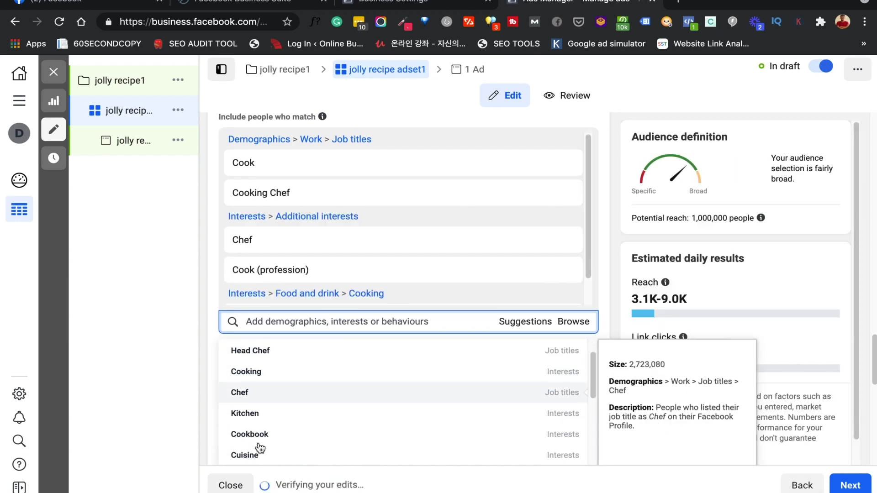
{"action": "scroll", "coordinate": [260, 447], "scroll_direction": "down", "scroll_amount": 3}
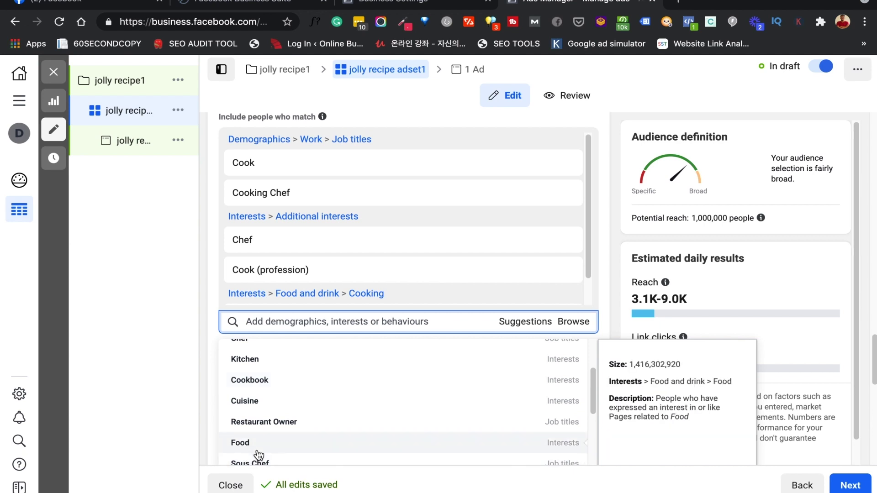
{"action": "left_click", "coordinate": [260, 443]}
Add Restaurant Owner, Eating, Kitchen, Restaurants and Kitchen utensil to detailed targeting
{"action": "scroll", "coordinate": [260, 452], "scroll_direction": "down", "scroll_amount": 3}
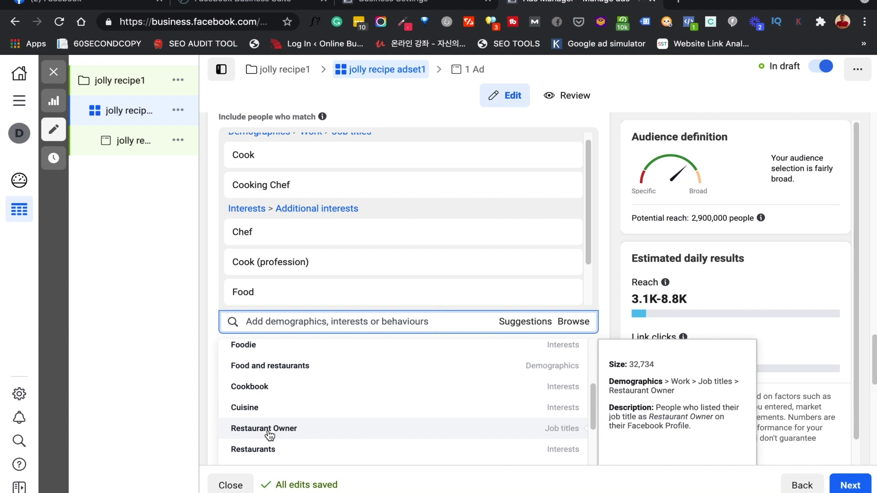
{"action": "left_click", "coordinate": [264, 428]}
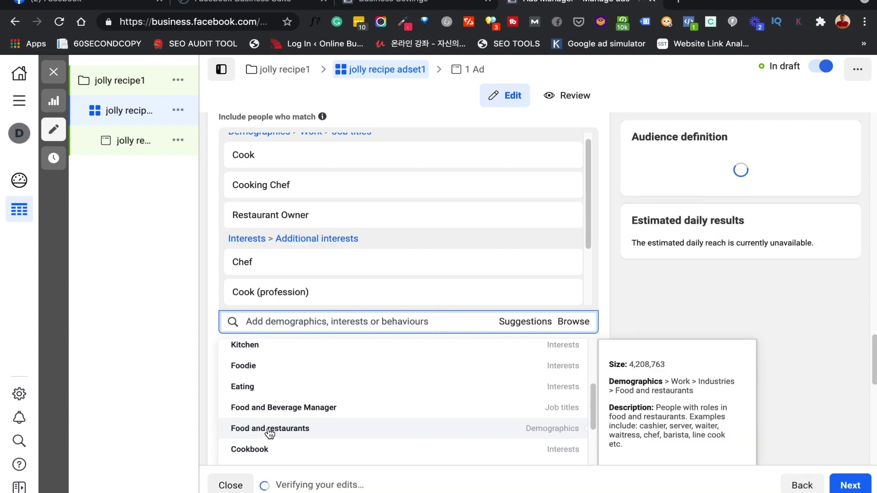
{"action": "left_click", "coordinate": [288, 388]}
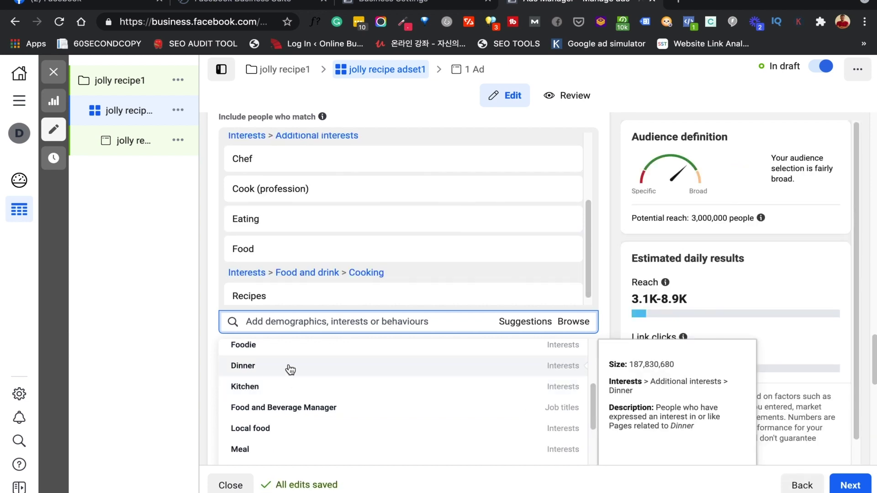
{"action": "left_click", "coordinate": [286, 389]}
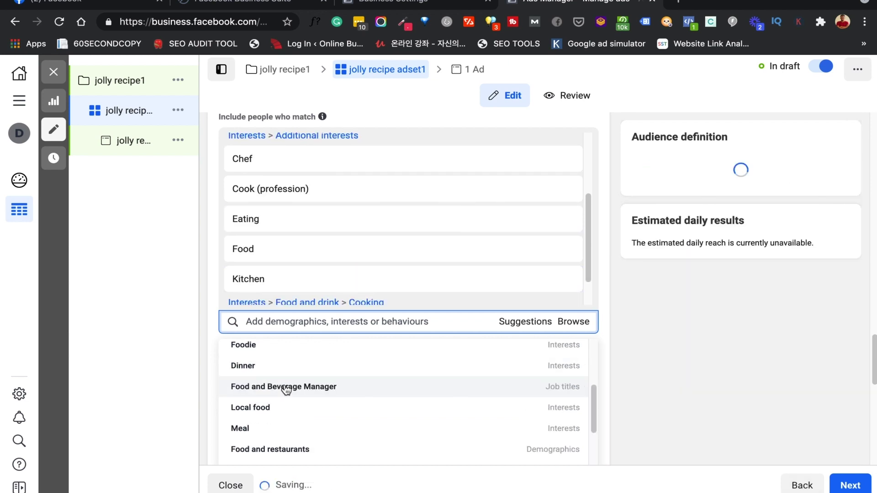
{"action": "scroll", "coordinate": [284, 426], "scroll_direction": "down", "scroll_amount": 2}
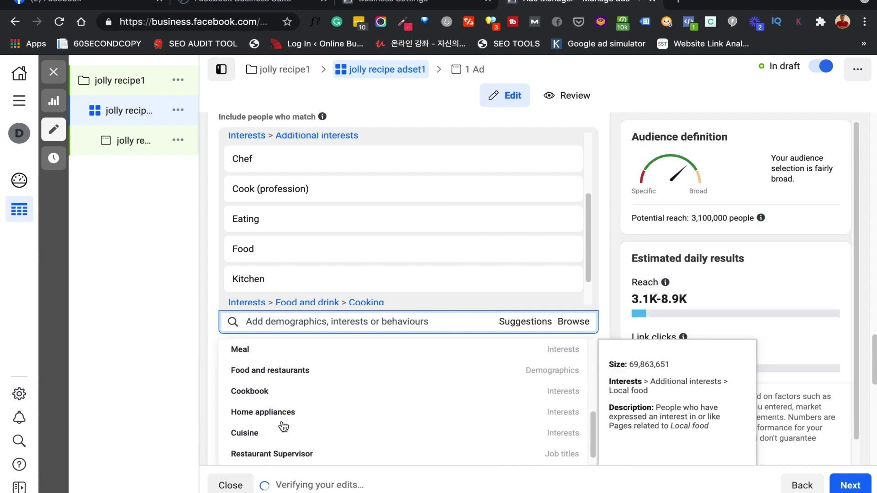
{"action": "scroll", "coordinate": [283, 426], "scroll_direction": "up", "scroll_amount": 1}
{"action": "scroll", "coordinate": [283, 426], "scroll_direction": "down", "scroll_amount": 4}
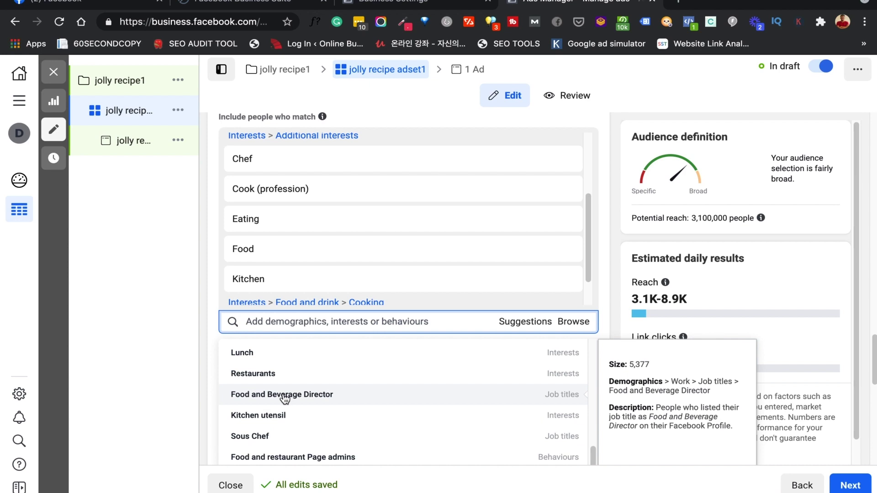
{"action": "left_click", "coordinate": [269, 380]}
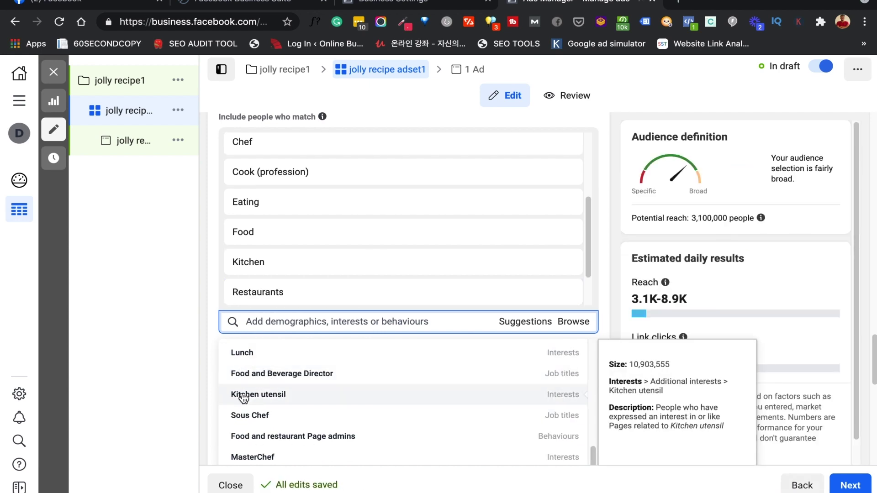
{"action": "left_click", "coordinate": [244, 395]}
{"action": "left_click", "coordinate": [212, 393]}
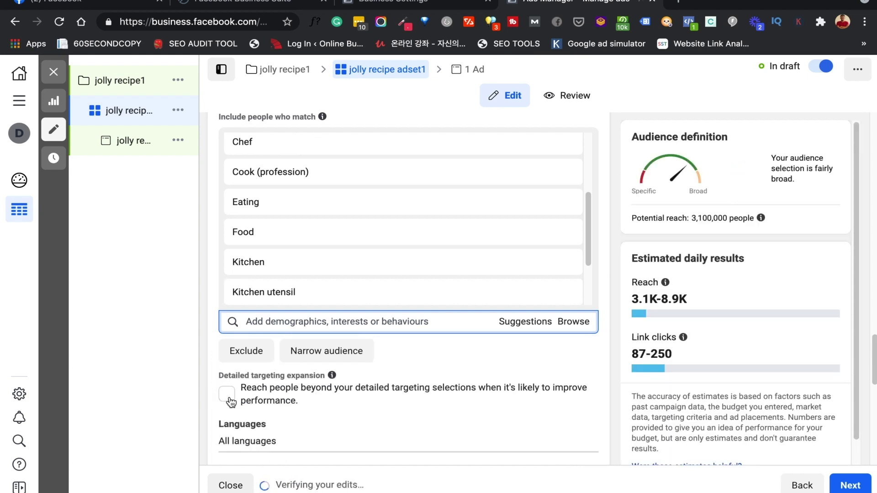
{"action": "scroll", "coordinate": [349, 343], "scroll_direction": "up", "scroll_amount": 2}
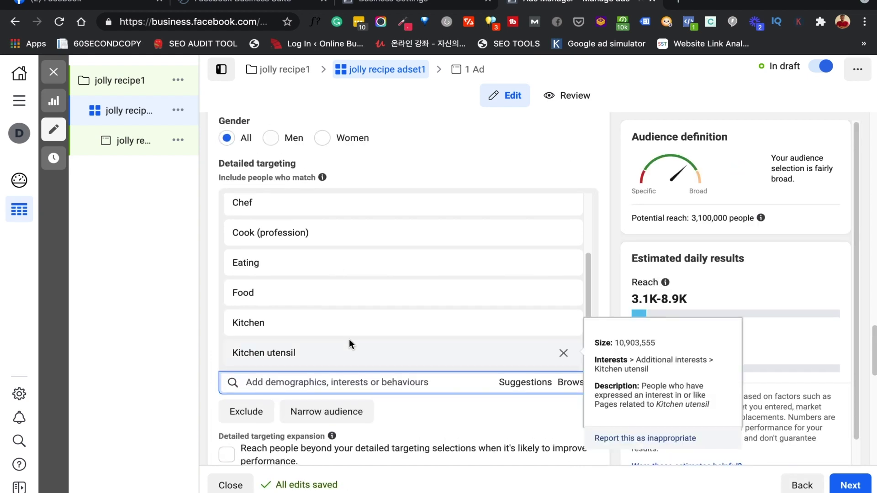
{"action": "scroll", "coordinate": [331, 316], "scroll_direction": "down", "scroll_amount": 2}
Remove Kitchen utensil, Kitchen, Restaurants and Eating, lowering potential reach to 2,900,000
{"action": "scroll", "coordinate": [330, 316], "scroll_direction": "up", "scroll_amount": 1}
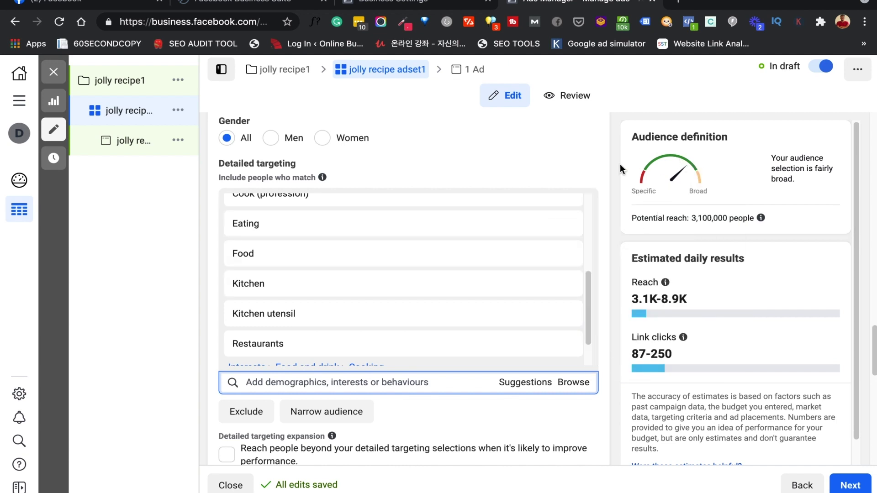
{"action": "scroll", "coordinate": [458, 284], "scroll_direction": "up", "scroll_amount": 4}
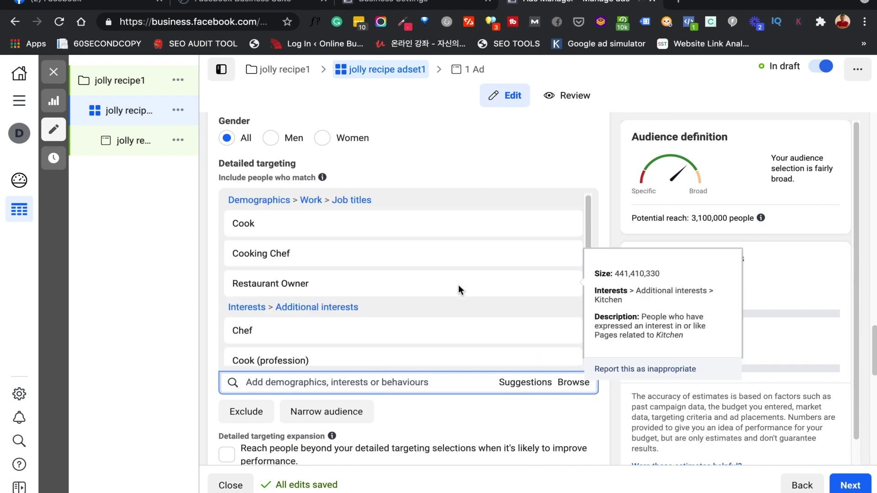
{"action": "scroll", "coordinate": [459, 287], "scroll_direction": "down", "scroll_amount": 3}
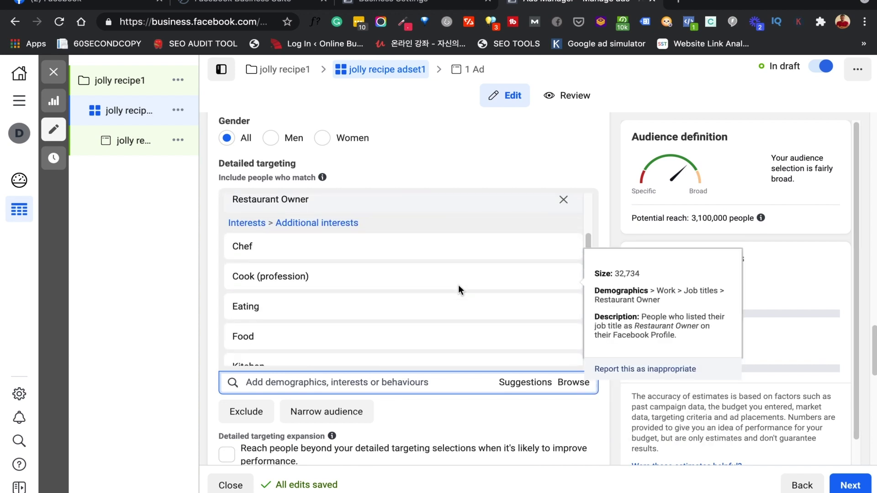
{"action": "scroll", "coordinate": [459, 290], "scroll_direction": "down", "scroll_amount": 1}
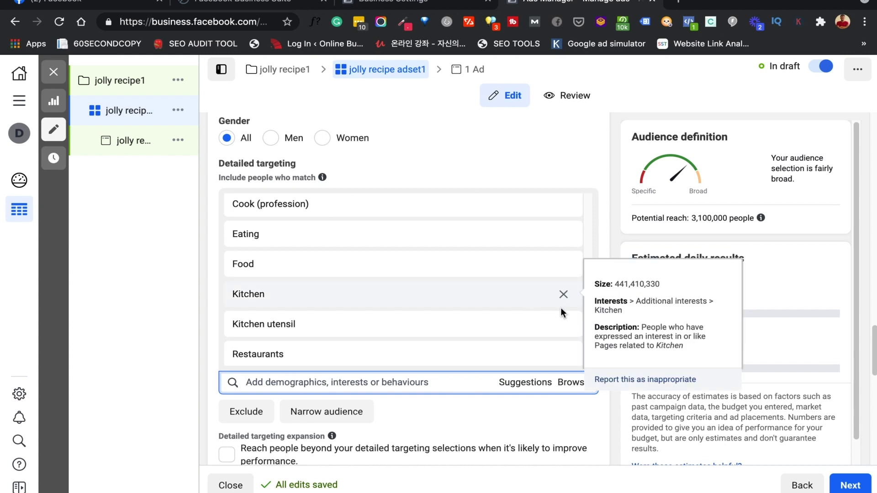
{"action": "left_click", "coordinate": [564, 325]}
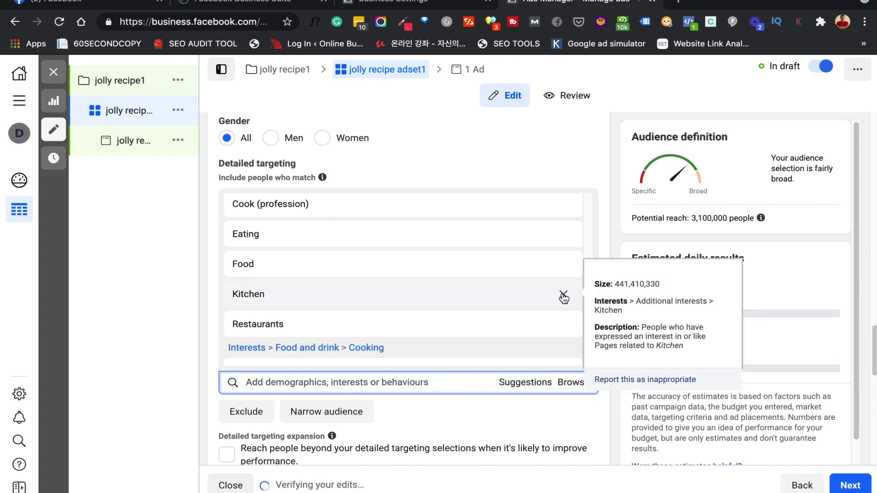
{"action": "left_click", "coordinate": [563, 298]}
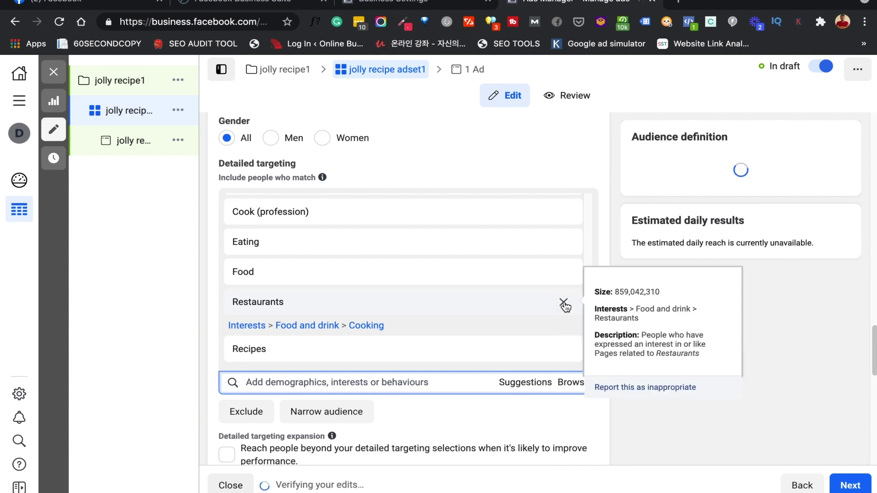
{"action": "left_click", "coordinate": [565, 304]}
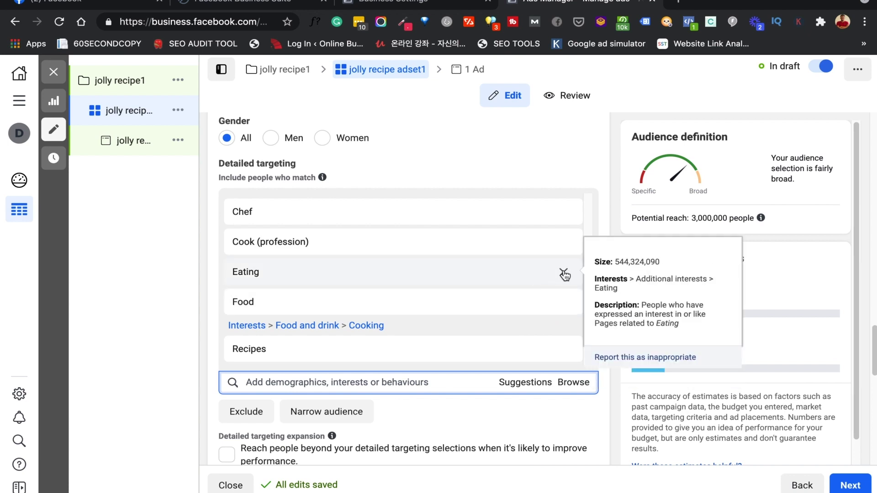
{"action": "left_click", "coordinate": [564, 274]}
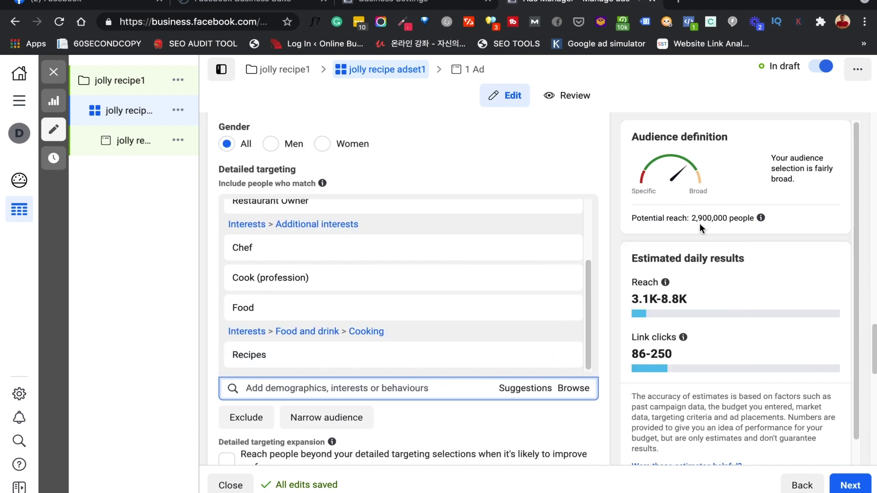
{"action": "scroll", "coordinate": [508, 329], "scroll_direction": "down", "scroll_amount": 5}
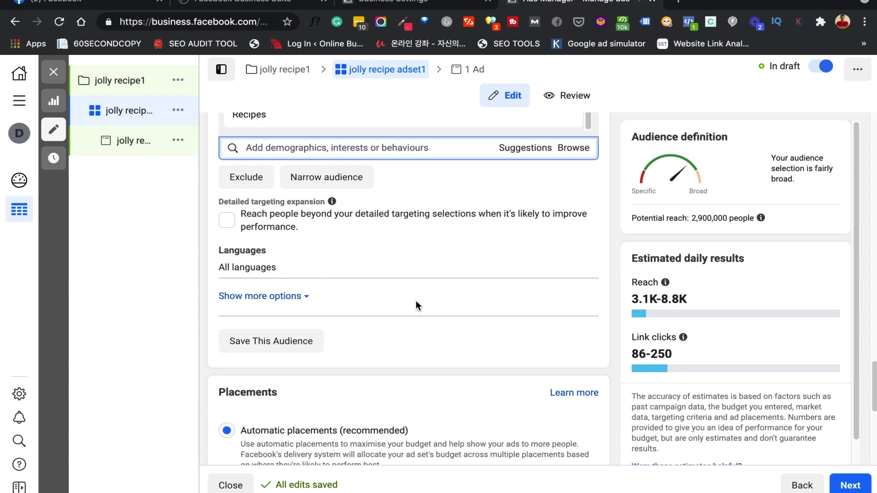
{"action": "scroll", "coordinate": [495, 353], "scroll_direction": "down", "scroll_amount": 3}
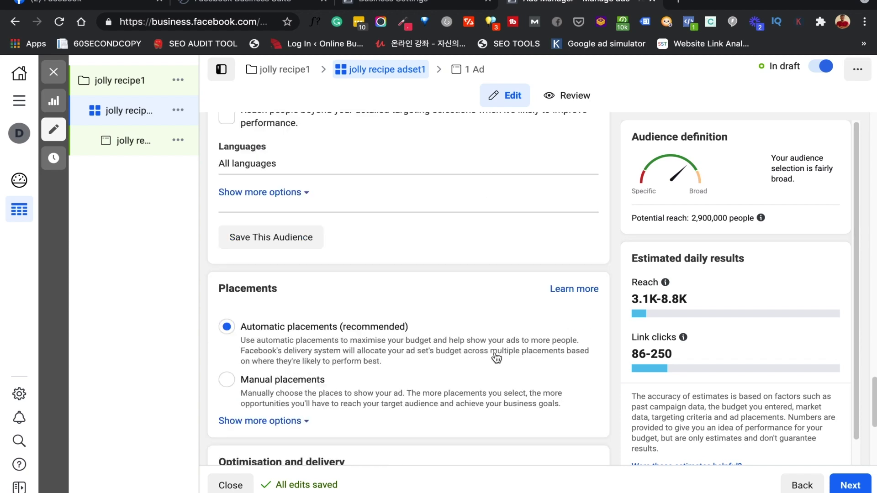
{"action": "scroll", "coordinate": [444, 361], "scroll_direction": "down", "scroll_amount": 2}
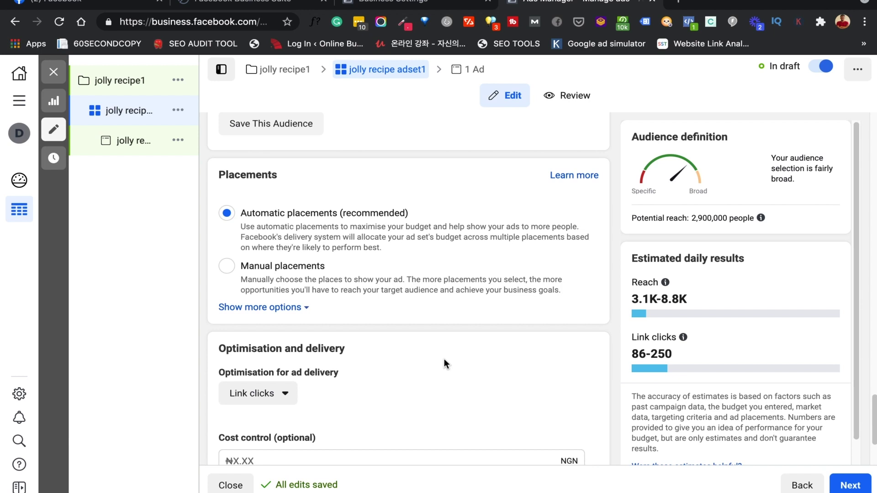
{"action": "left_click", "coordinate": [227, 267]}
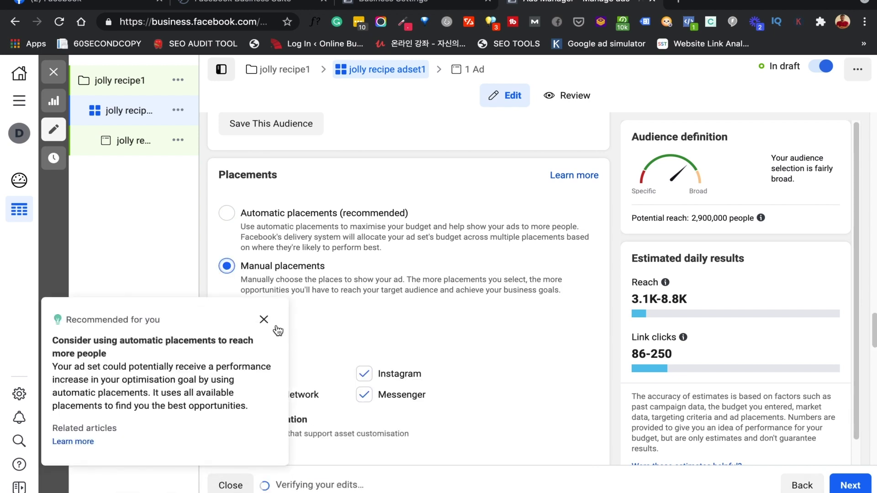
{"action": "left_click", "coordinate": [265, 321]}
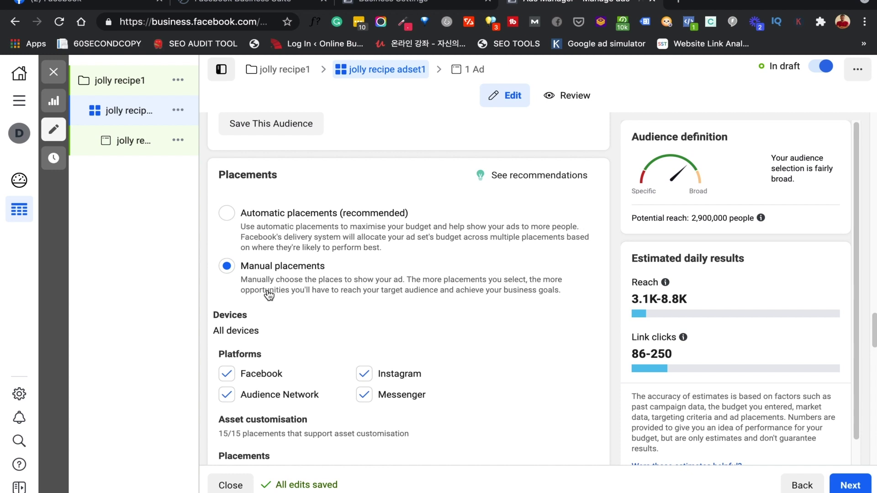
{"action": "left_click", "coordinate": [227, 214]}
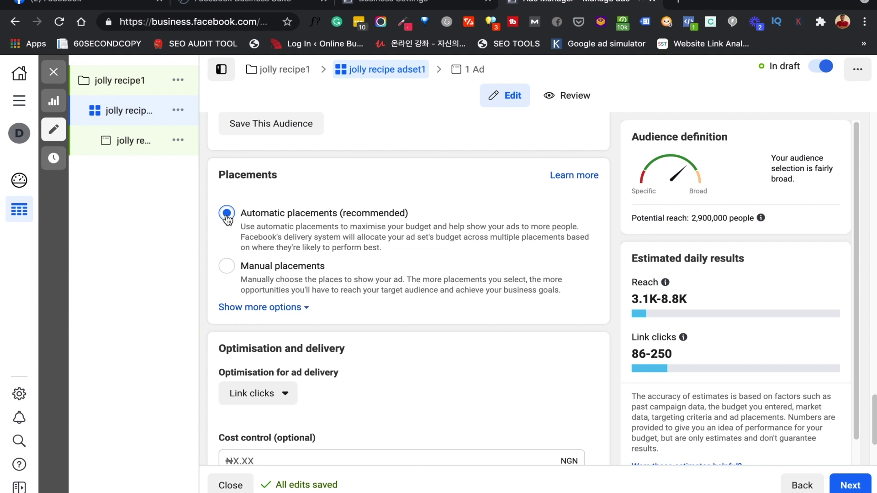
Keep Link clicks as the delivery optimisation goal and proceed to the jolly recipe ad1 setup
{"action": "scroll", "coordinate": [364, 338], "scroll_direction": "down", "scroll_amount": 3}
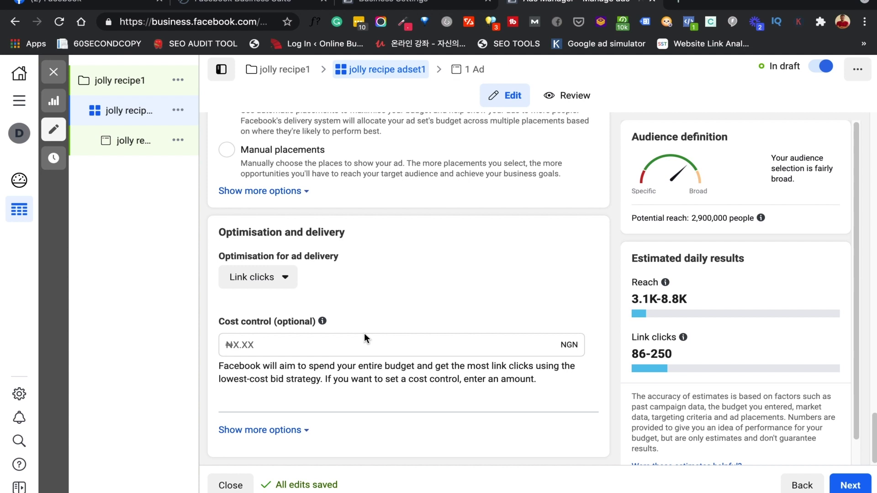
{"action": "left_click", "coordinate": [272, 279]}
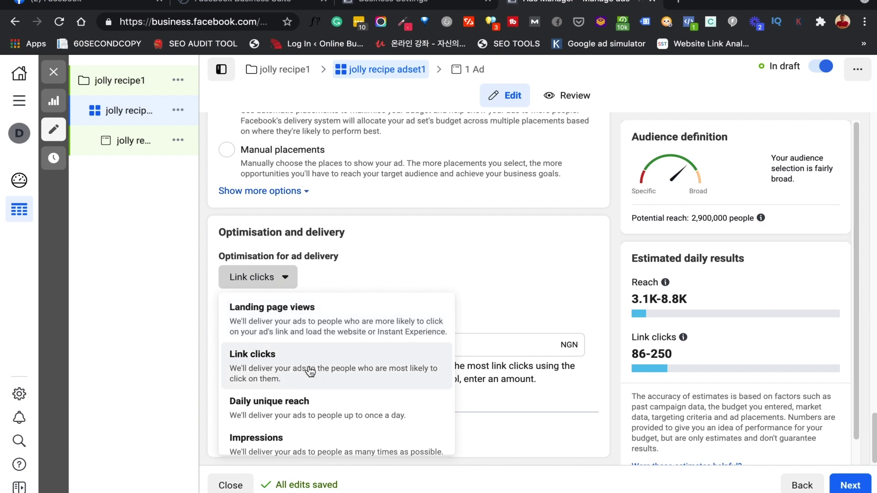
{"action": "scroll", "coordinate": [310, 371], "scroll_direction": "down", "scroll_amount": 1}
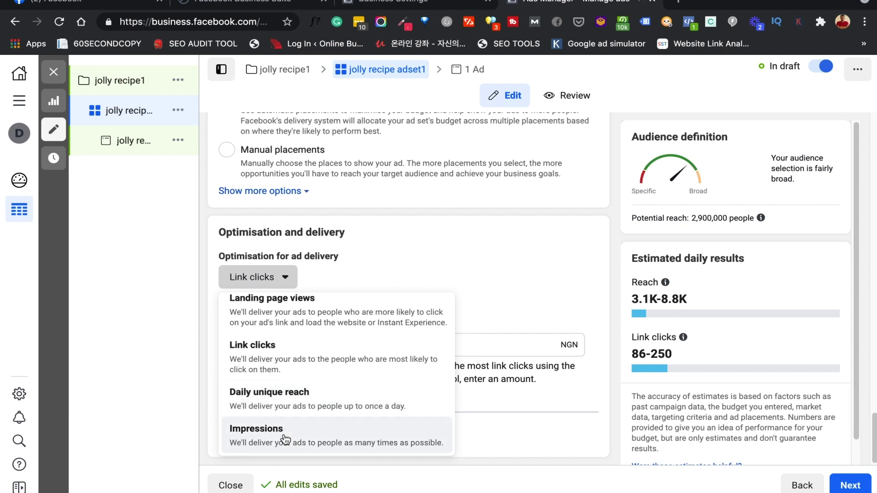
{"action": "scroll", "coordinate": [291, 332], "scroll_direction": "up", "scroll_amount": 1}
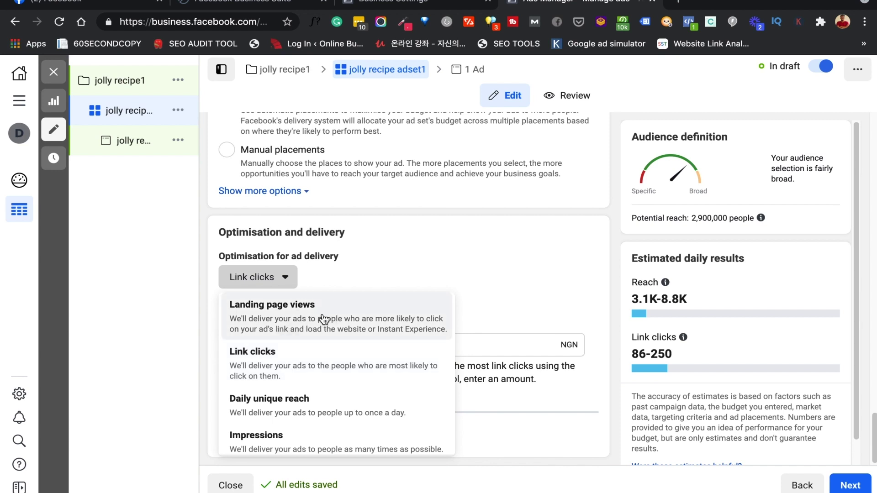
{"action": "left_click", "coordinate": [286, 358]}
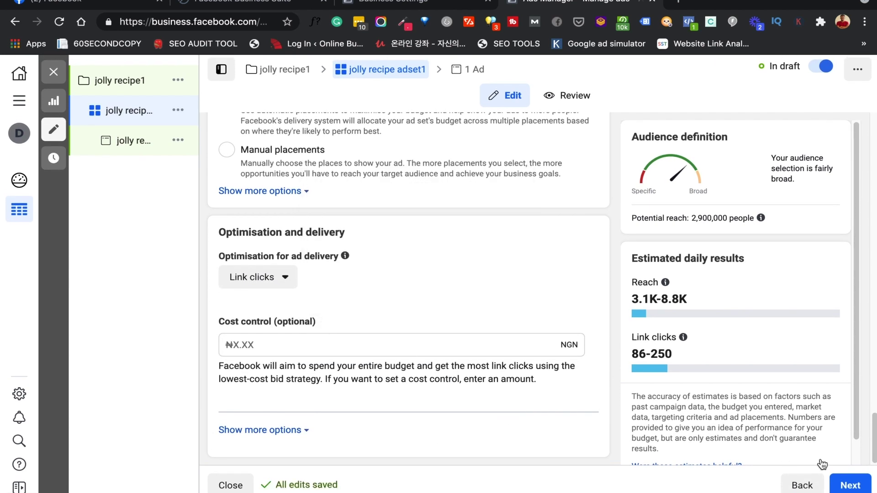
{"action": "left_click", "coordinate": [850, 486]}
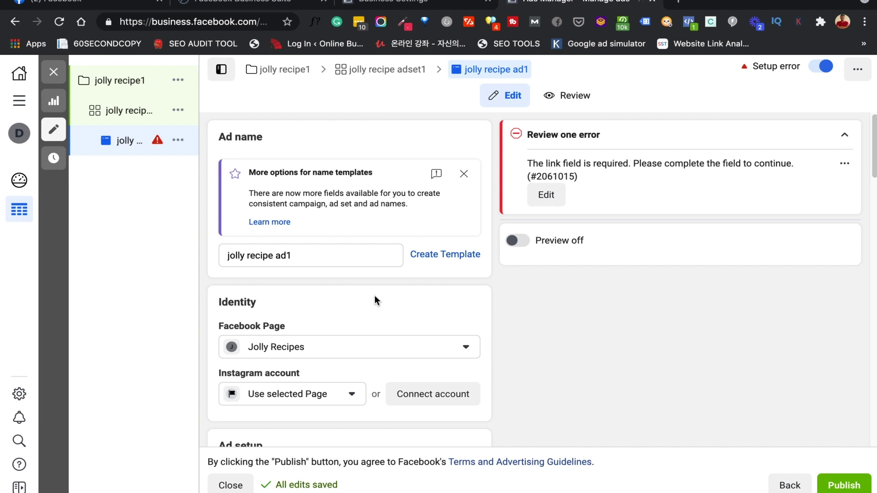
Show the Add media options in the jolly recipe ad1 Ad creative section
{"action": "scroll", "coordinate": [374, 300], "scroll_direction": "down", "scroll_amount": 3}
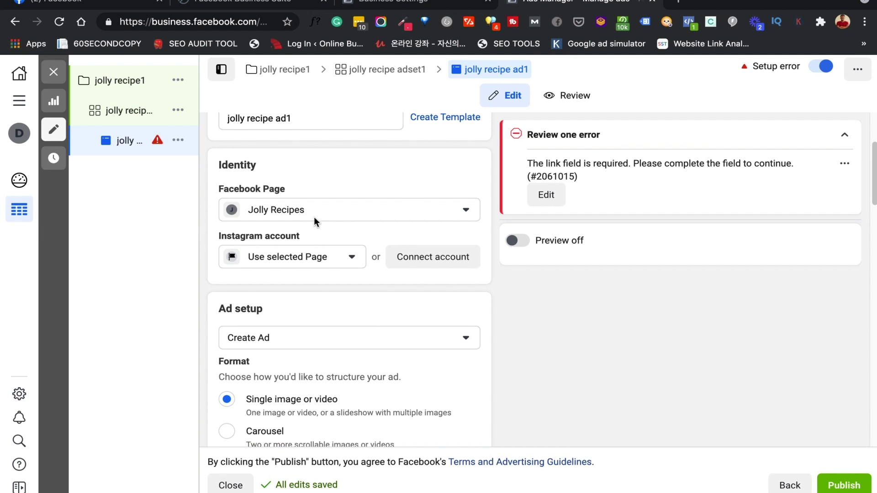
{"action": "mouse_move", "coordinate": [306, 243]}
{"action": "scroll", "coordinate": [378, 299], "scroll_direction": "down", "scroll_amount": 2}
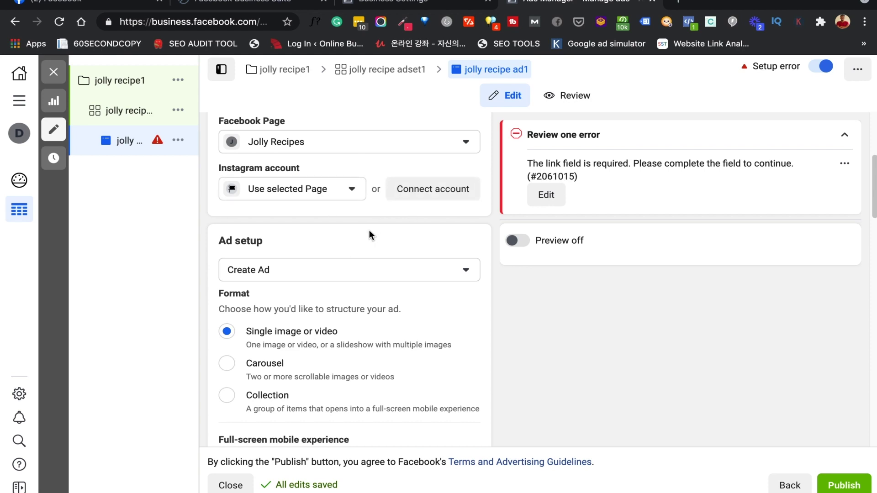
{"action": "scroll", "coordinate": [334, 256], "scroll_direction": "down", "scroll_amount": 2}
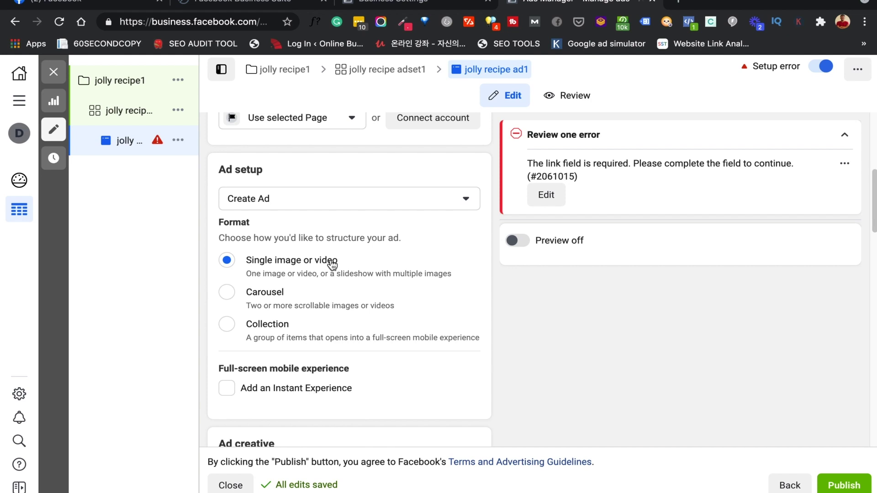
{"action": "scroll", "coordinate": [332, 264], "scroll_direction": "down", "scroll_amount": 5}
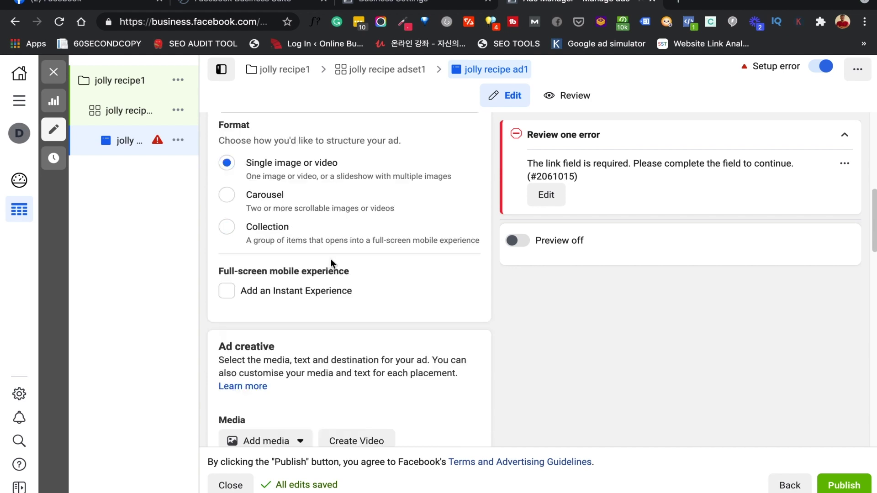
{"action": "scroll", "coordinate": [331, 263], "scroll_direction": "down", "scroll_amount": 2}
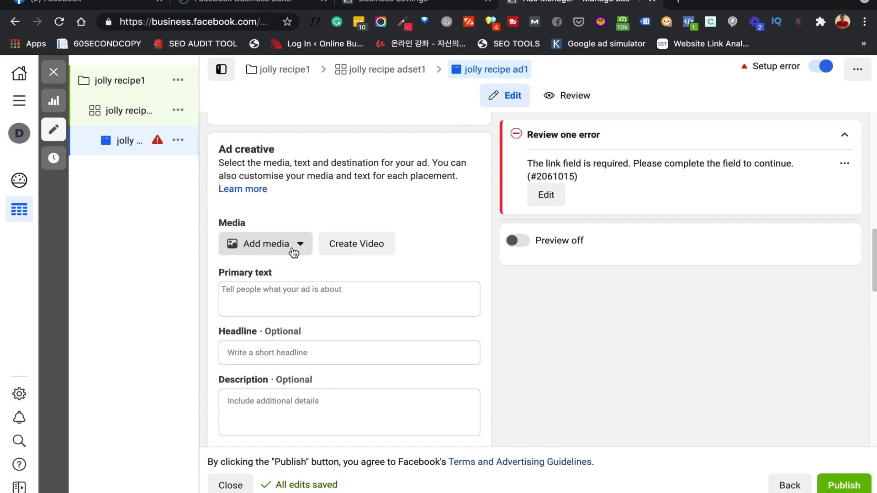
{"action": "left_click", "coordinate": [294, 253]}
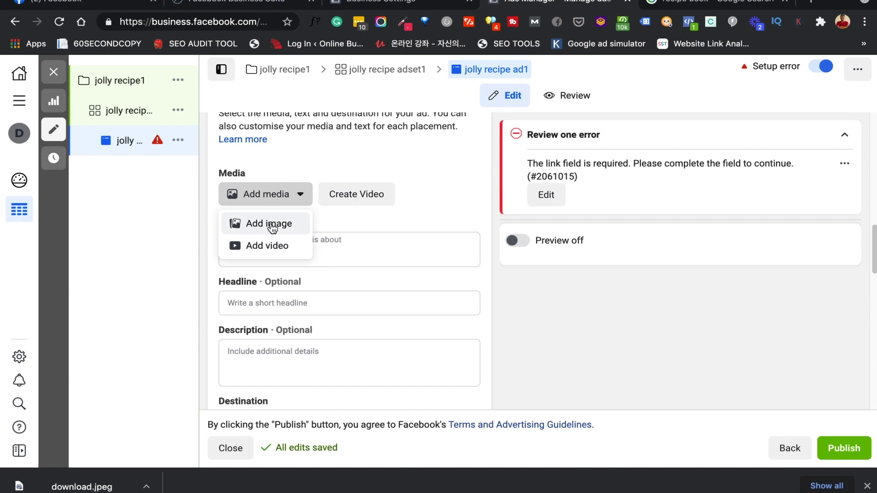
Upload ppt_slide_h_1.png and apply it as the ad image across all 15 placements
{"action": "left_click", "coordinate": [271, 224]}
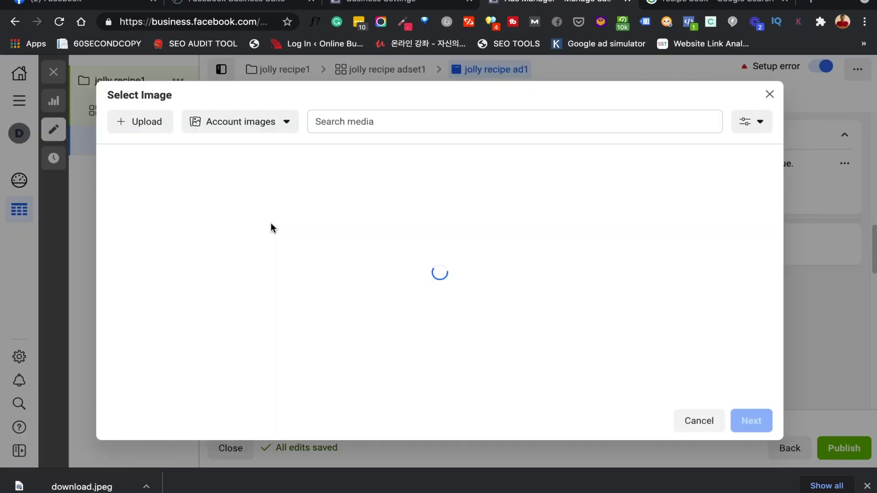
{"action": "left_click", "coordinate": [147, 121]}
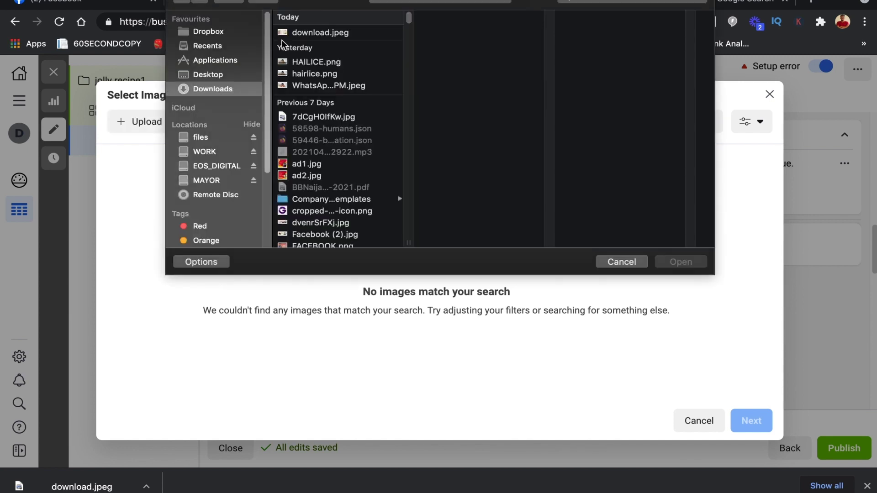
{"action": "left_click", "coordinate": [313, 33]}
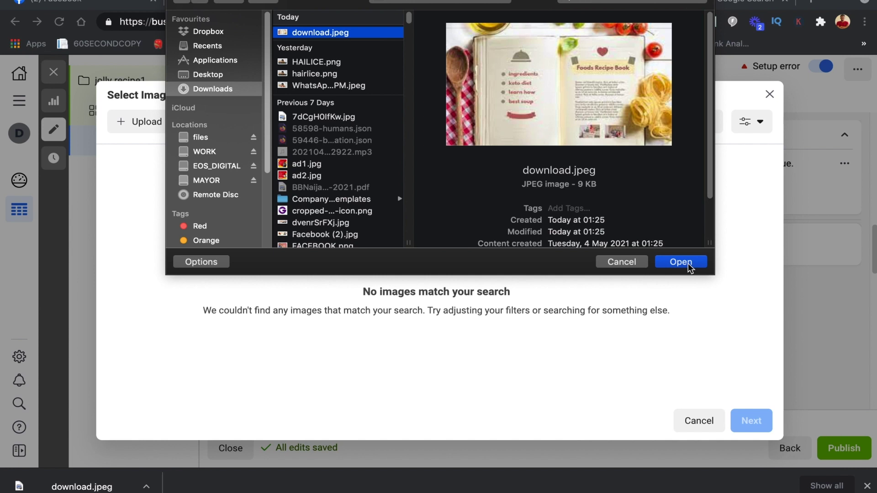
{"action": "left_click", "coordinate": [685, 261]}
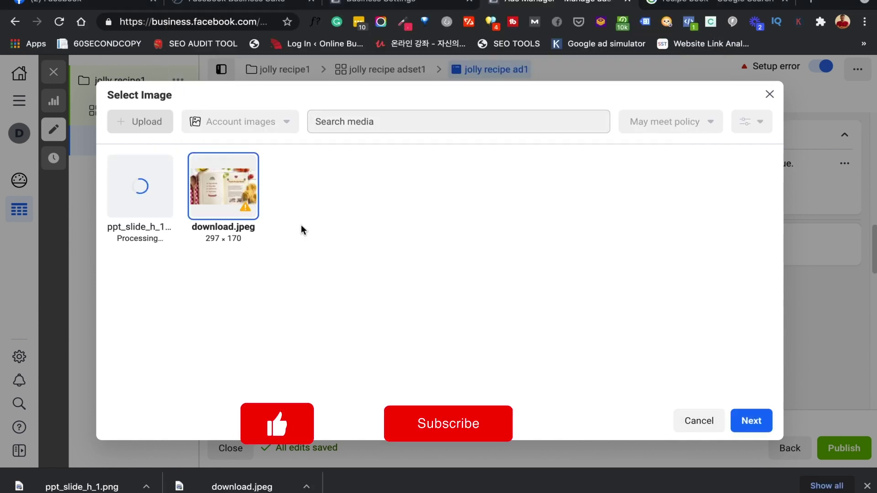
{"action": "left_click", "coordinate": [148, 210]}
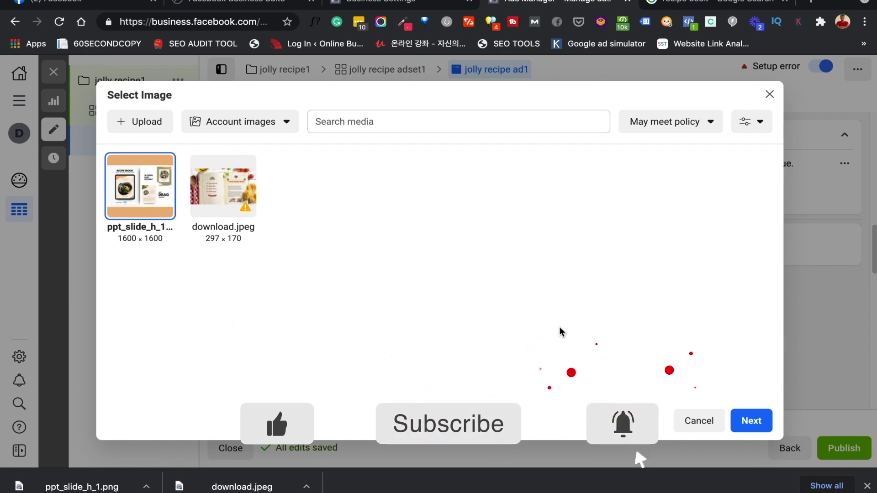
{"action": "left_click", "coordinate": [749, 421]}
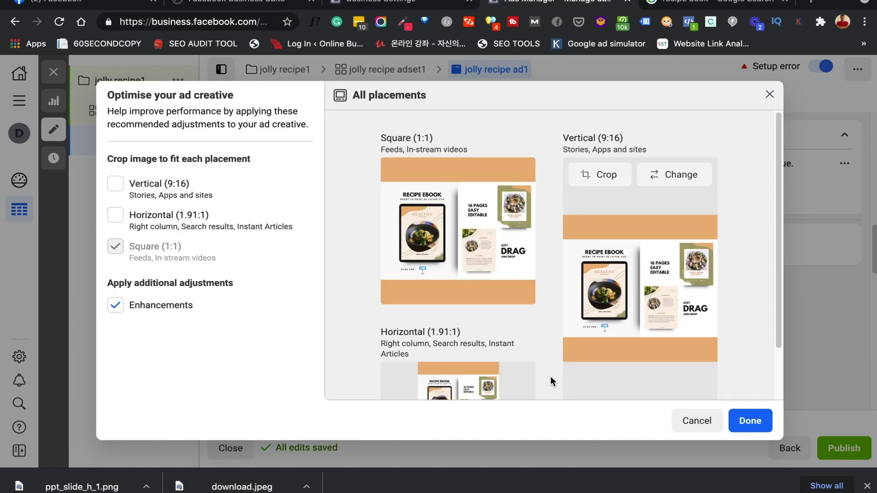
{"action": "left_click", "coordinate": [756, 422]}
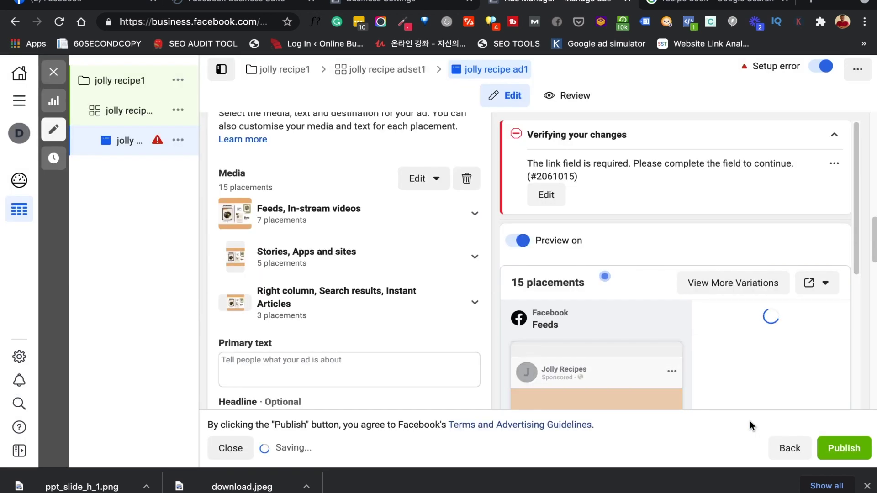
Write the primary text 'Download this recipe ebook to get the best set of unique recipes for your home made food.'
{"action": "scroll", "coordinate": [364, 324], "scroll_direction": "down", "scroll_amount": 3}
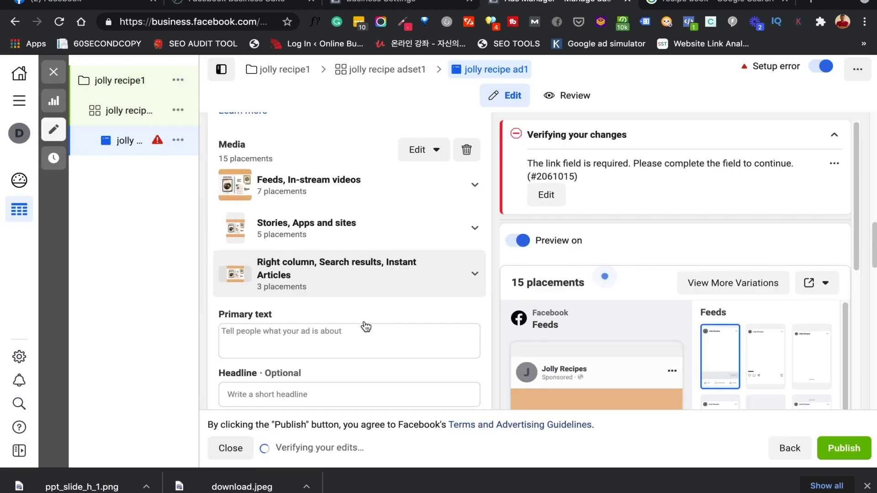
{"action": "scroll", "coordinate": [364, 322], "scroll_direction": "down", "scroll_amount": 3}
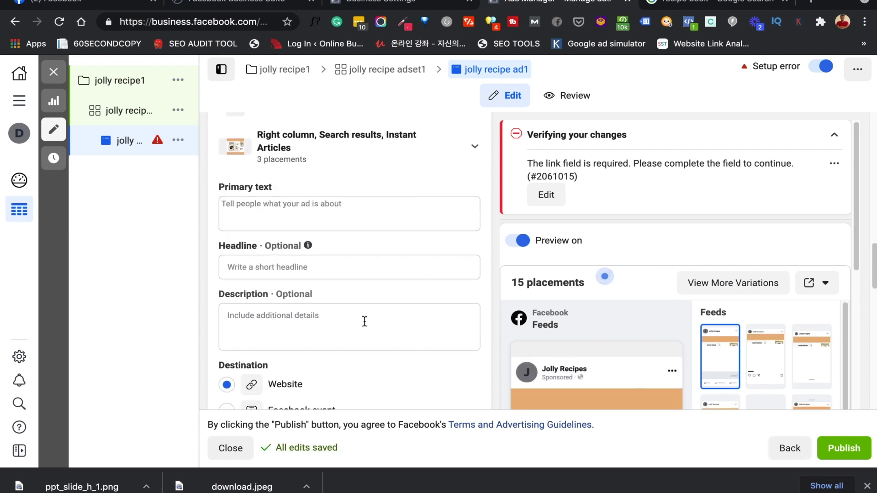
{"action": "left_click", "coordinate": [326, 223]}
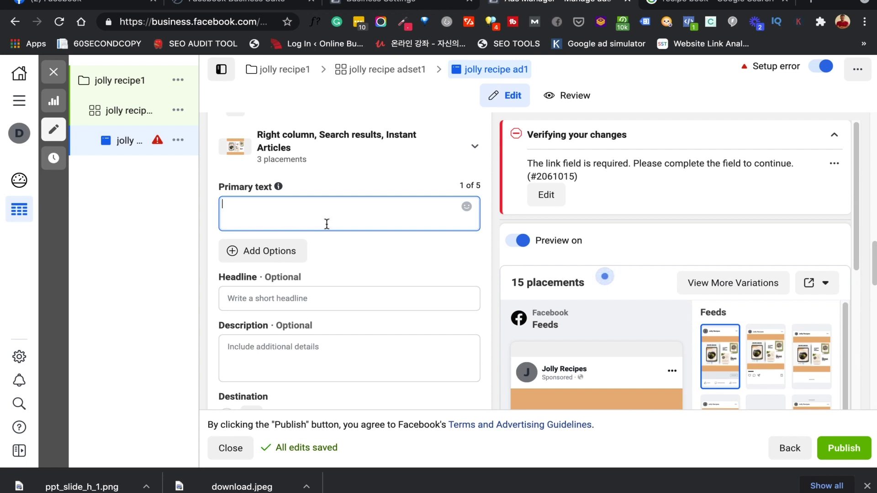
{"action": "type", "text": "Download this recipe b"}
{"action": "key", "text": "BackSpace"}
{"action": "type", "text": "ebook to get the"}
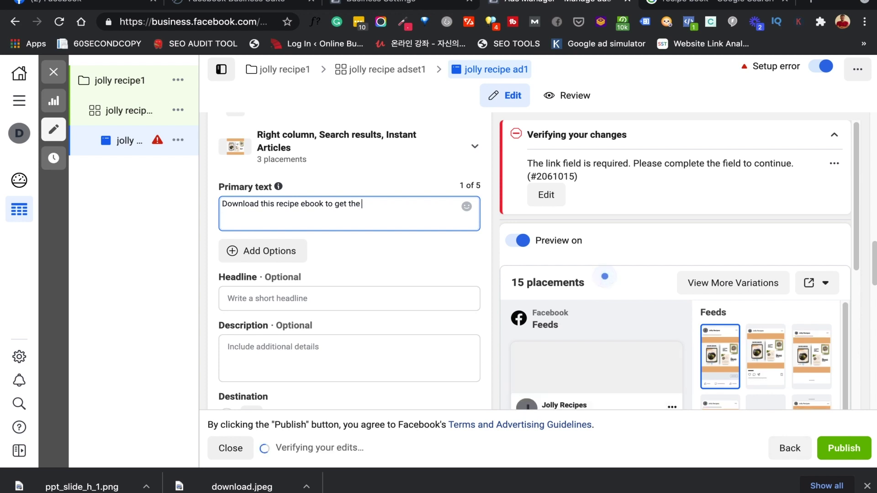
{"action": "type", "text": " best of"}
{"action": "key", "text": "BackSpace"}
{"action": "key", "text": "BackSpace"}
{"action": "type", "text": "set of"}
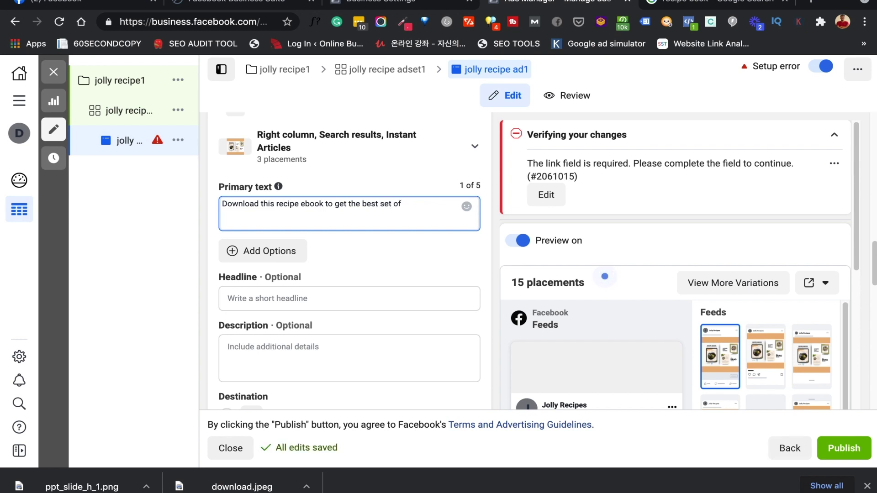
{"action": "type", "text": " unique"}
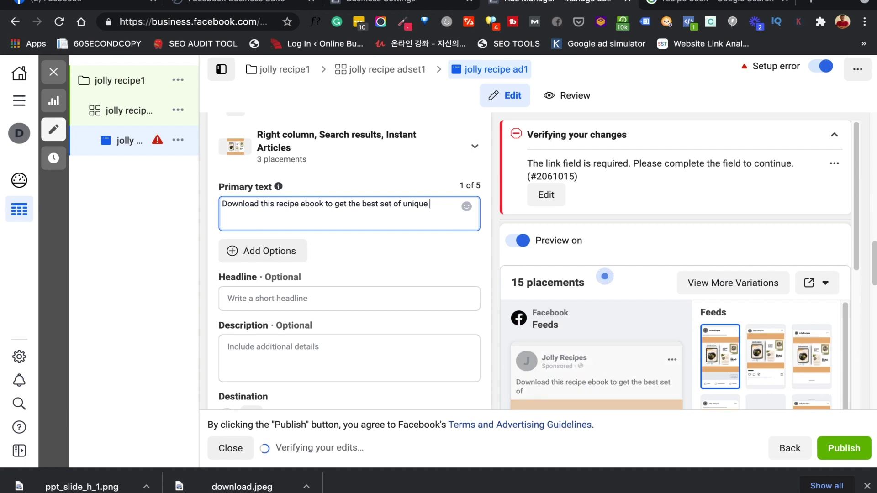
{"action": "type", "text": " recopes"}
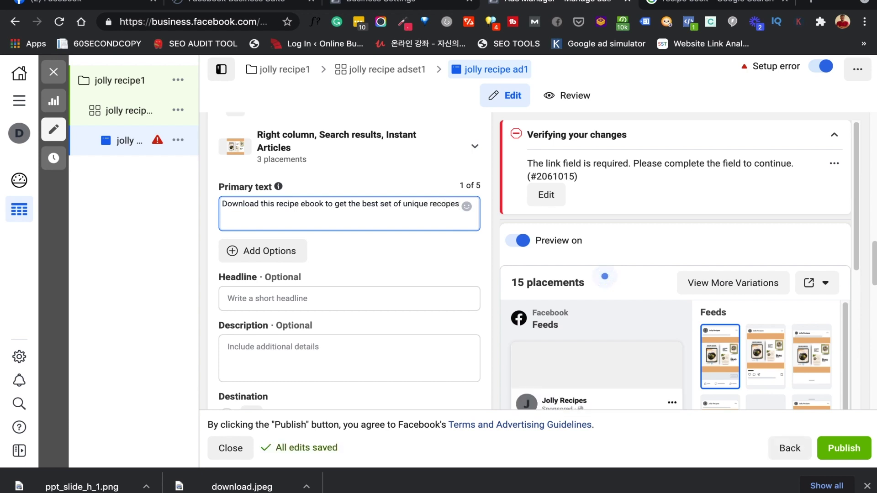
{"action": "key", "text": "BackSpace"}
{"action": "key", "text": "BackSpace"}
{"action": "key", "text": "BackSpace"}
{"action": "key", "text": "BackSpace"}
{"action": "type", "text": "ipes for your home made food"}
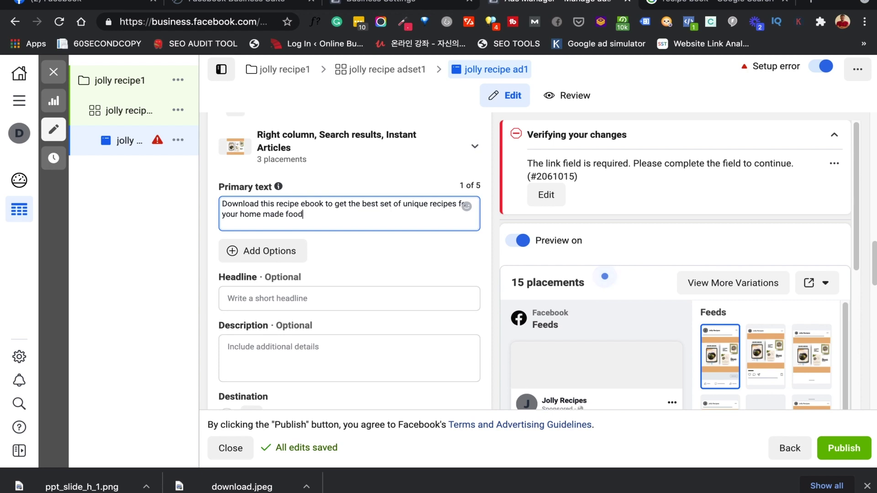
{"action": "type", "text": "."}
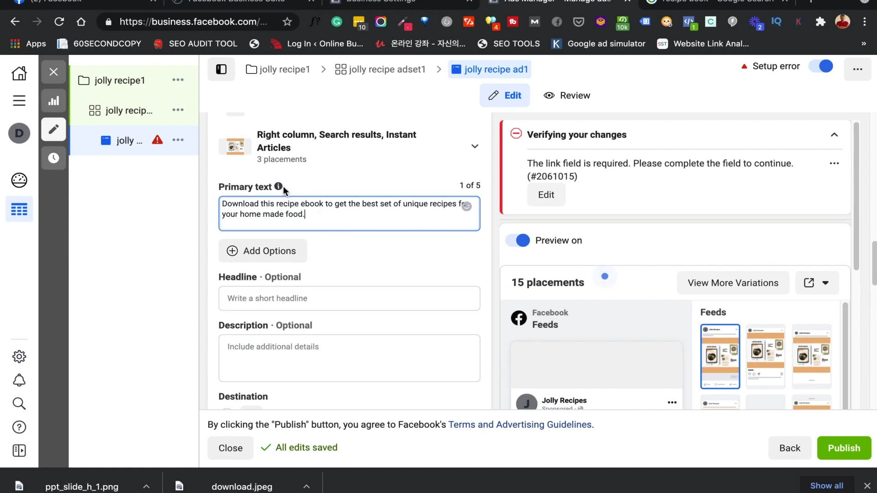
{"action": "mouse_move", "coordinate": [277, 187]}
{"action": "scroll", "coordinate": [352, 278], "scroll_direction": "down", "scroll_amount": 1}
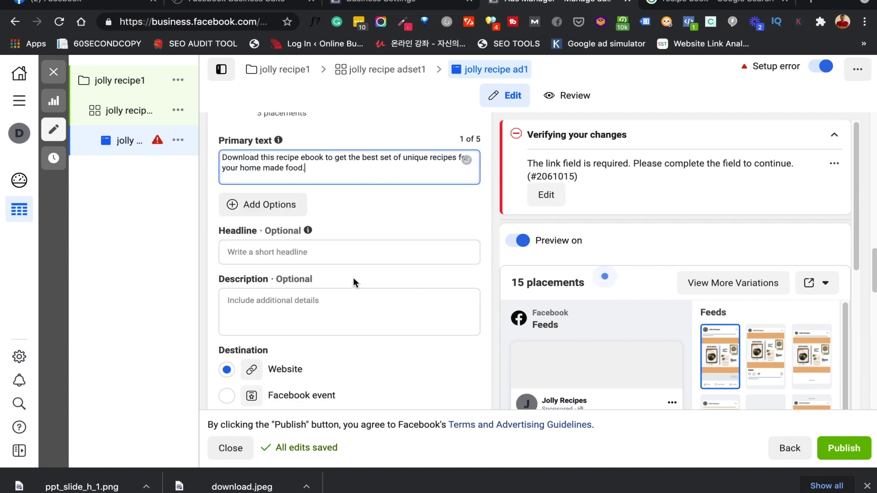
Enter 'Download Recipe Book' in the Headline field and check it in the ad preview
{"action": "left_click", "coordinate": [327, 244]}
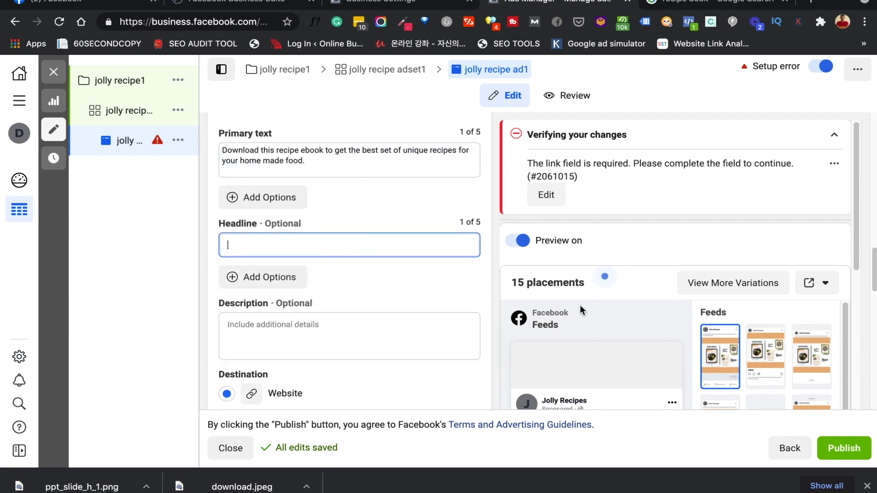
{"action": "scroll", "coordinate": [581, 305], "scroll_direction": "down", "scroll_amount": 4}
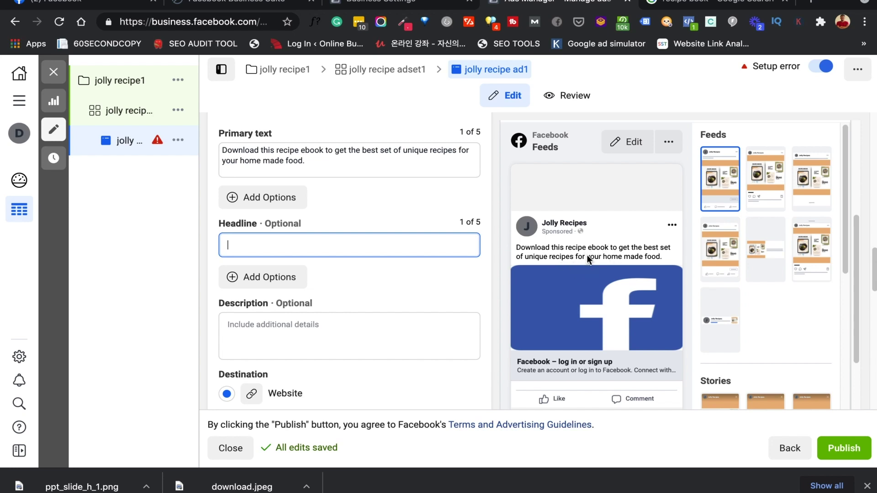
{"action": "scroll", "coordinate": [587, 255], "scroll_direction": "down", "scroll_amount": 3}
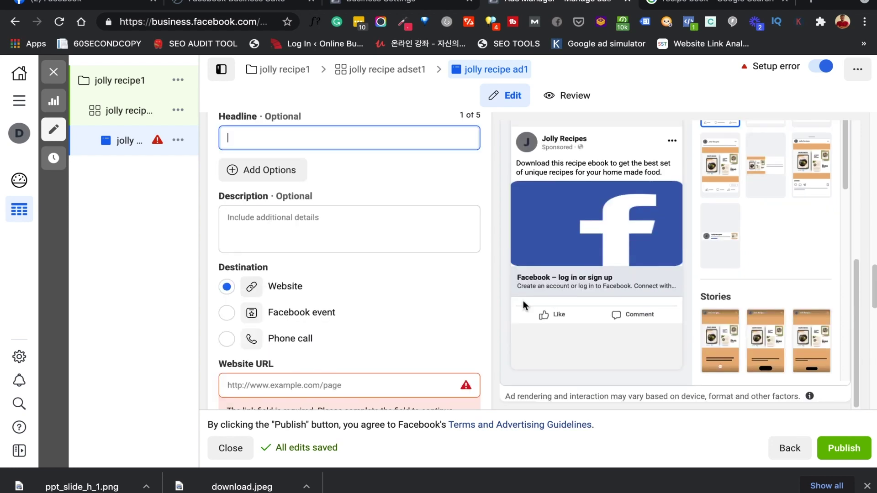
{"action": "scroll", "coordinate": [382, 261], "scroll_direction": "up", "scroll_amount": 1}
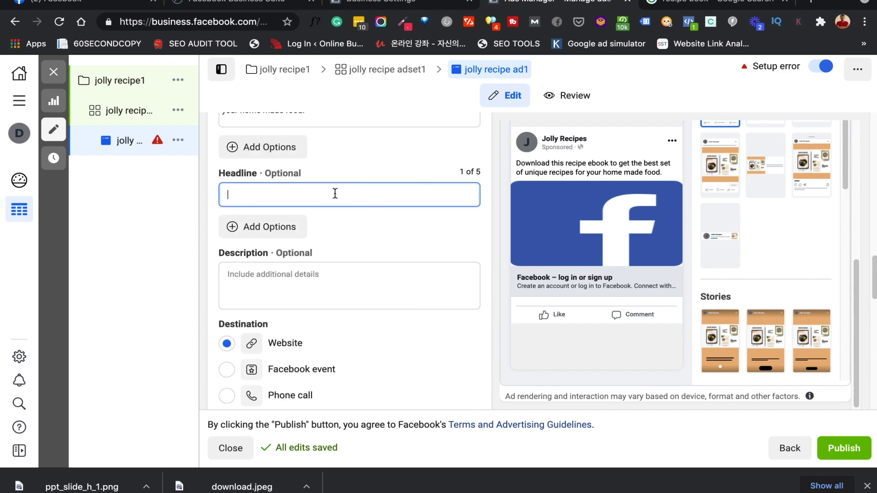
{"action": "type", "text": "Download Recipe B"}
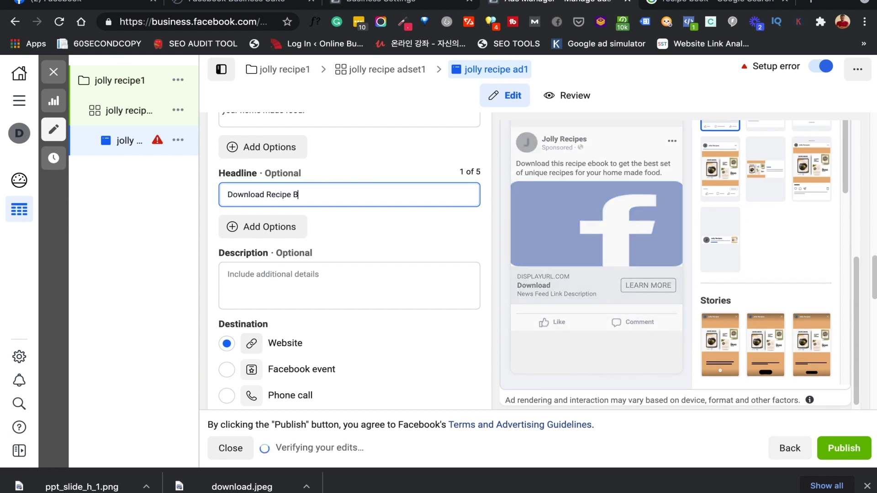
{"action": "type", "text": "ook"}
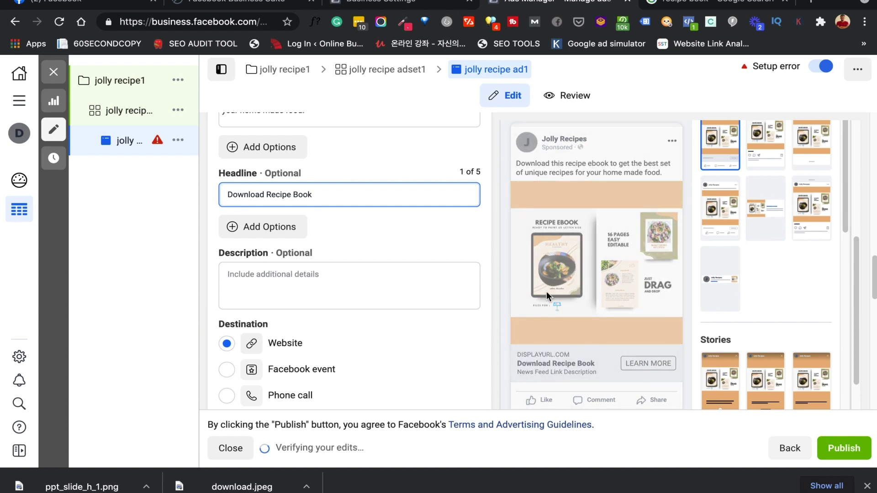
{"action": "scroll", "coordinate": [546, 294], "scroll_direction": "down", "scroll_amount": 1}
{"action": "scroll", "coordinate": [546, 292], "scroll_direction": "down", "scroll_amount": 1}
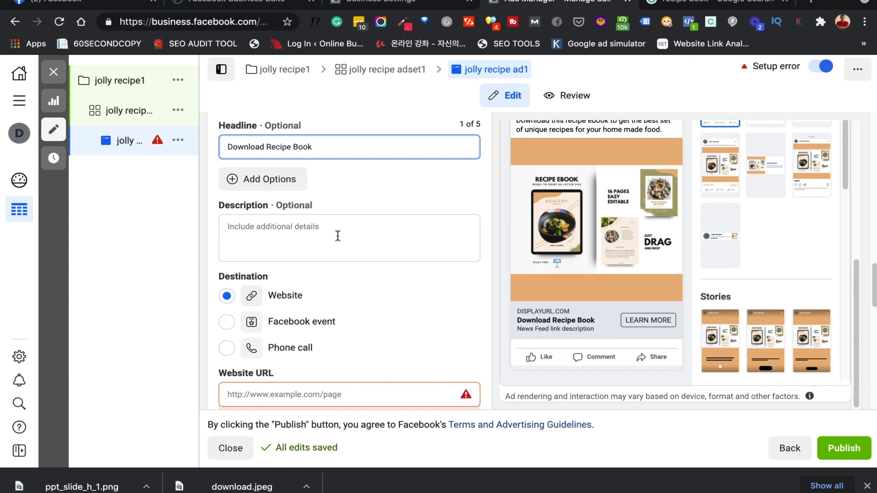
Enter the advertiser's HTTPS website address as the ad's Website URL
{"action": "scroll", "coordinate": [337, 237], "scroll_direction": "down", "scroll_amount": 3}
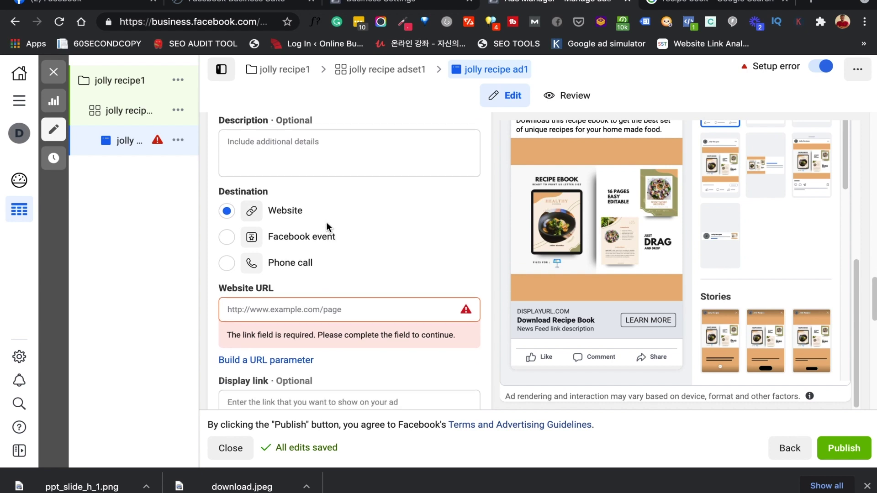
{"action": "left_click", "coordinate": [279, 310]}
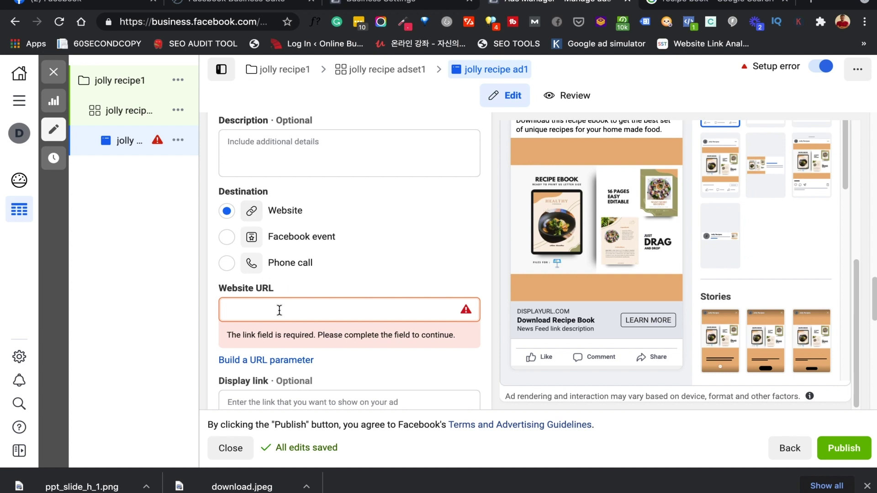
{"action": "type", "text": "https://fran"}
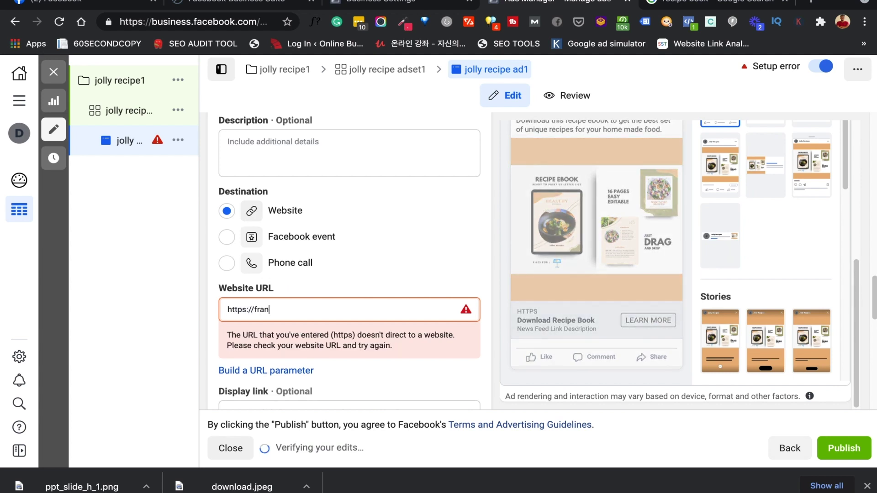
{"action": "type", "text": "klinemmanuel.com"}
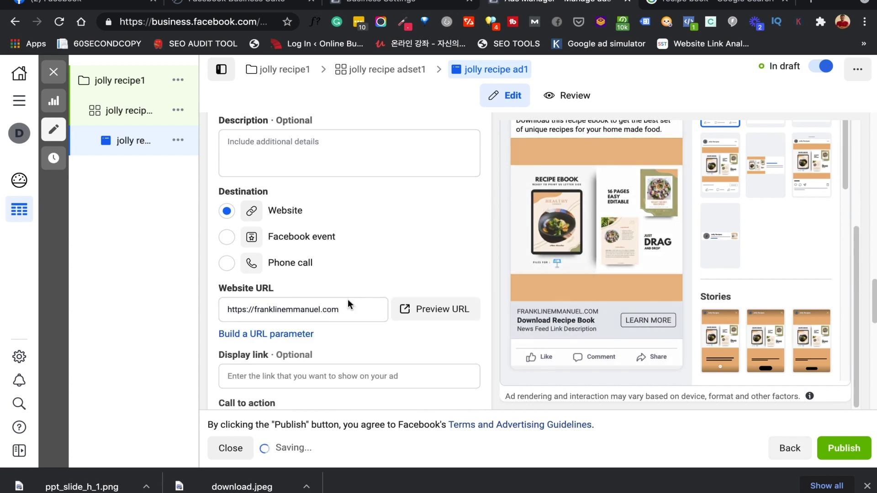
Review the call to action choices and keep Learn More selected
{"action": "scroll", "coordinate": [379, 328], "scroll_direction": "down", "scroll_amount": 1}
{"action": "left_click", "coordinate": [381, 333]}
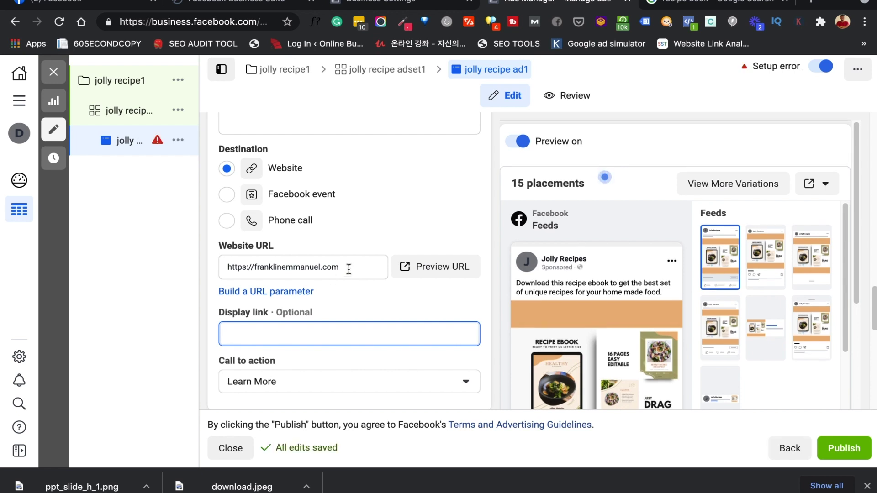
{"action": "scroll", "coordinate": [489, 307], "scroll_direction": "down", "scroll_amount": 1}
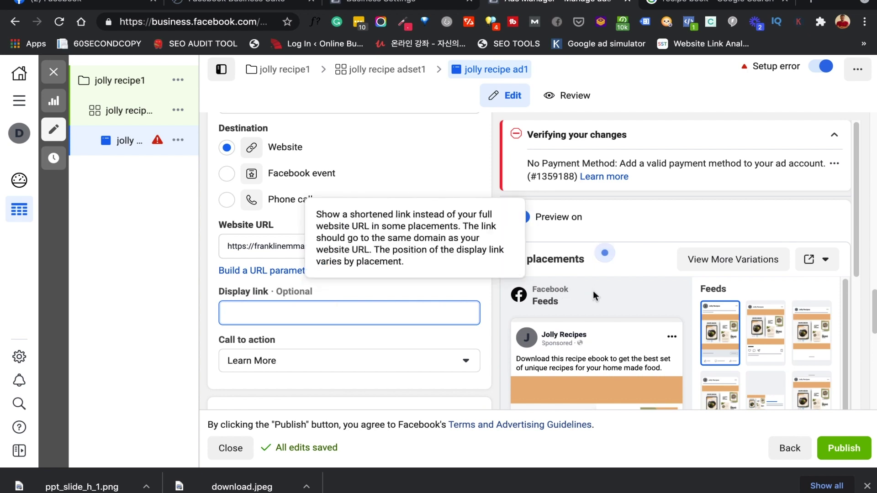
{"action": "scroll", "coordinate": [593, 290], "scroll_direction": "down", "scroll_amount": 5}
{"action": "scroll", "coordinate": [576, 292], "scroll_direction": "down", "scroll_amount": 1}
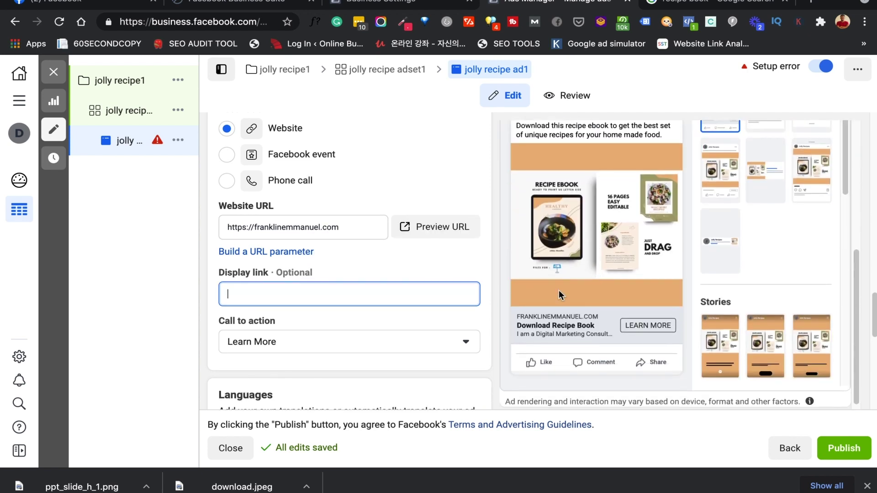
{"action": "left_click", "coordinate": [287, 342]}
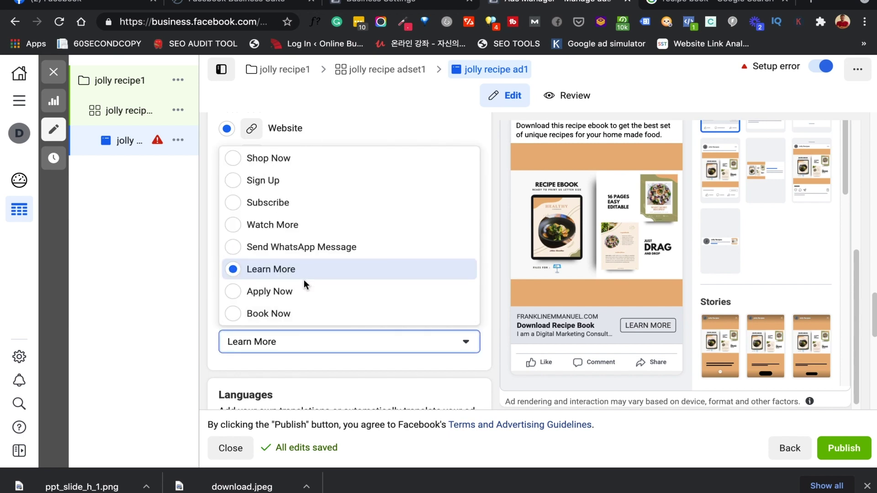
{"action": "scroll", "coordinate": [304, 281], "scroll_direction": "up", "scroll_amount": 5}
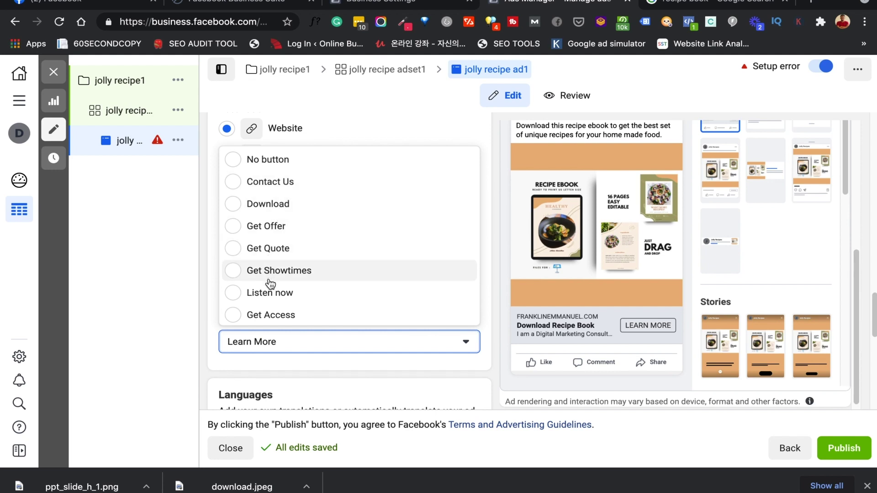
{"action": "scroll", "coordinate": [270, 293], "scroll_direction": "down", "scroll_amount": 2}
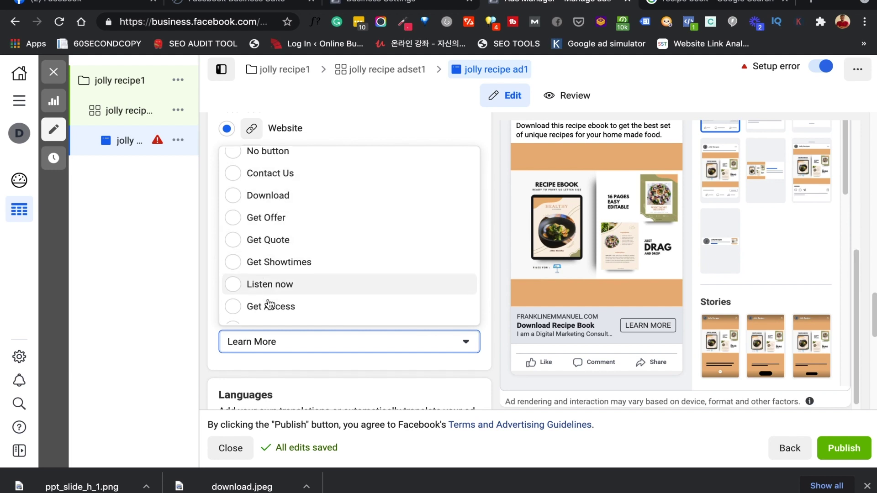
{"action": "scroll", "coordinate": [269, 322], "scroll_direction": "down", "scroll_amount": 4}
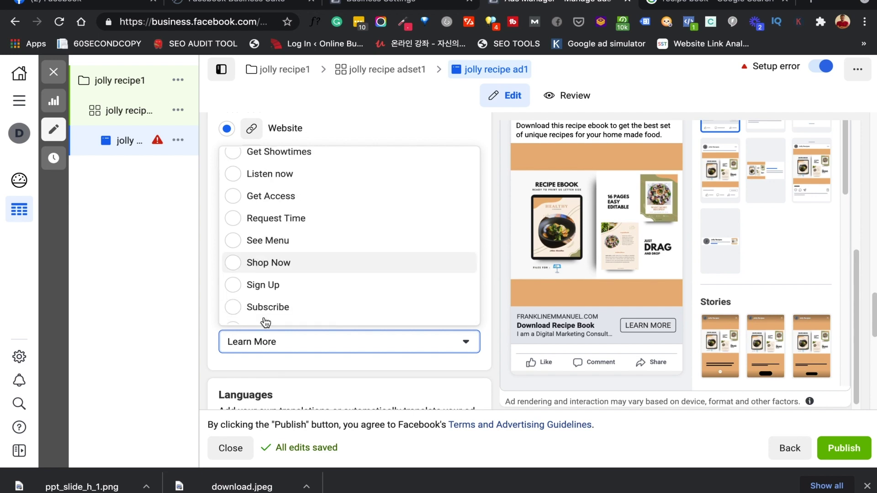
{"action": "scroll", "coordinate": [266, 322], "scroll_direction": "up", "scroll_amount": 1}
{"action": "scroll", "coordinate": [266, 322], "scroll_direction": "up", "scroll_amount": 2}
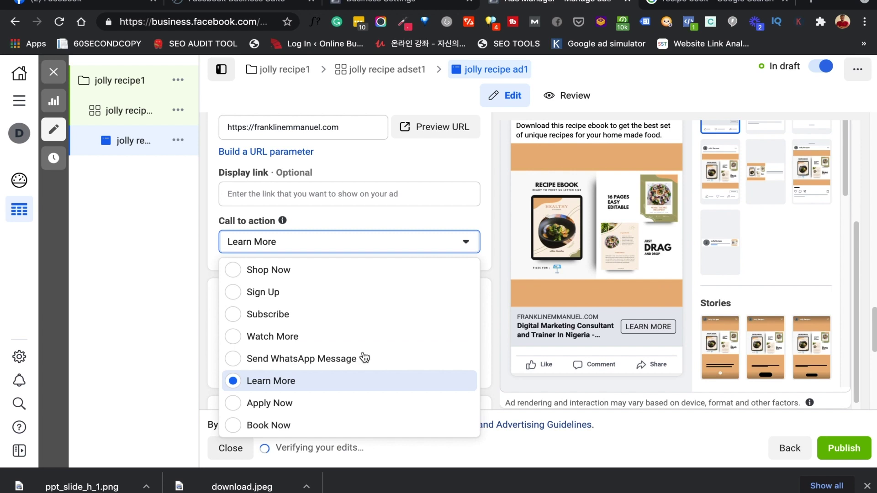
{"action": "left_click", "coordinate": [347, 381]}
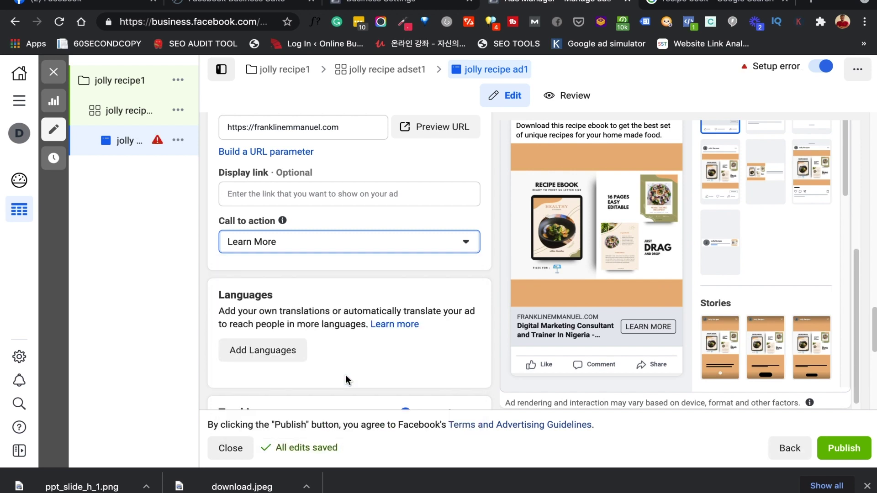
{"action": "scroll", "coordinate": [358, 296], "scroll_direction": "down", "scroll_amount": 3}
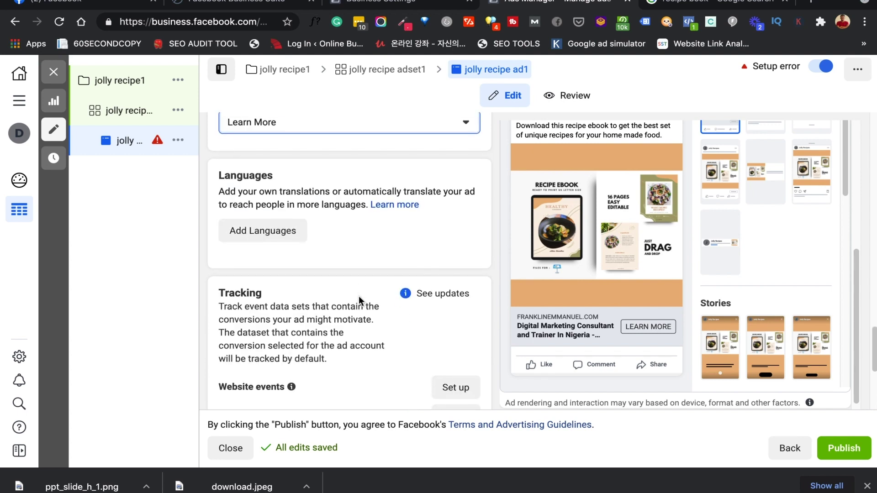
{"action": "scroll", "coordinate": [359, 296], "scroll_direction": "down", "scroll_amount": 5}
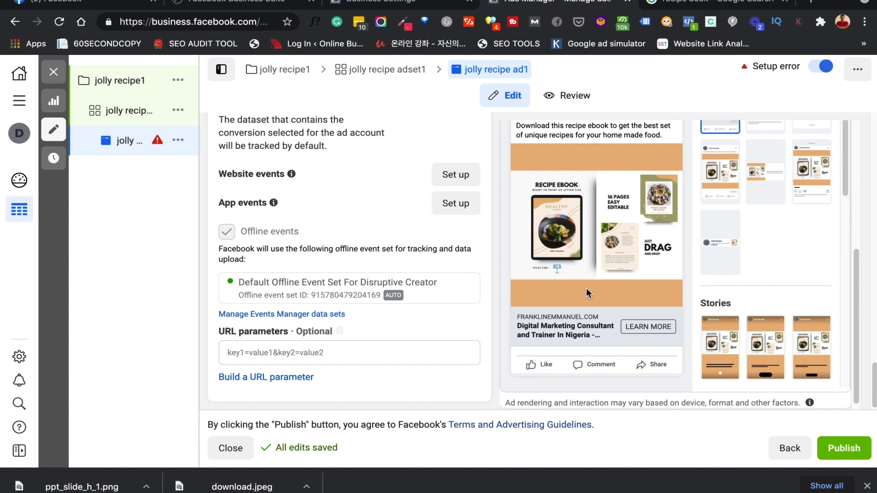
{"action": "scroll", "coordinate": [644, 286], "scroll_direction": "up", "scroll_amount": 3}
{"action": "scroll", "coordinate": [643, 282], "scroll_direction": "down", "scroll_amount": 3}
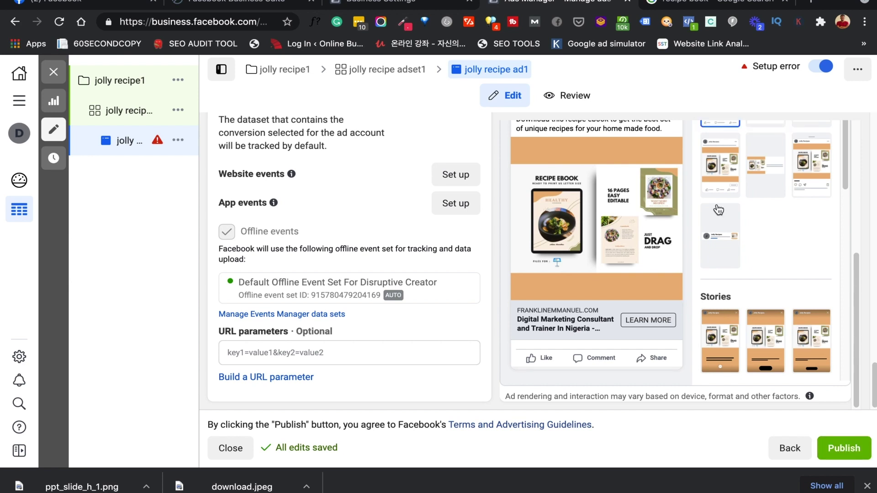
{"action": "scroll", "coordinate": [717, 208], "scroll_direction": "up", "scroll_amount": 5}
{"action": "scroll", "coordinate": [676, 200], "scroll_direction": "up", "scroll_amount": 5}
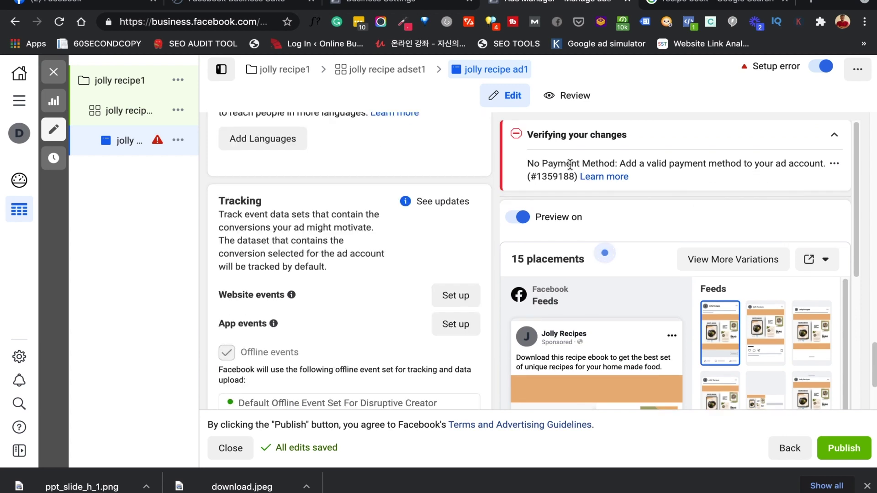
Check the missing-payment error and publish the recipe ad
{"action": "left_click", "coordinate": [834, 165]}
{"action": "left_click", "coordinate": [834, 170]}
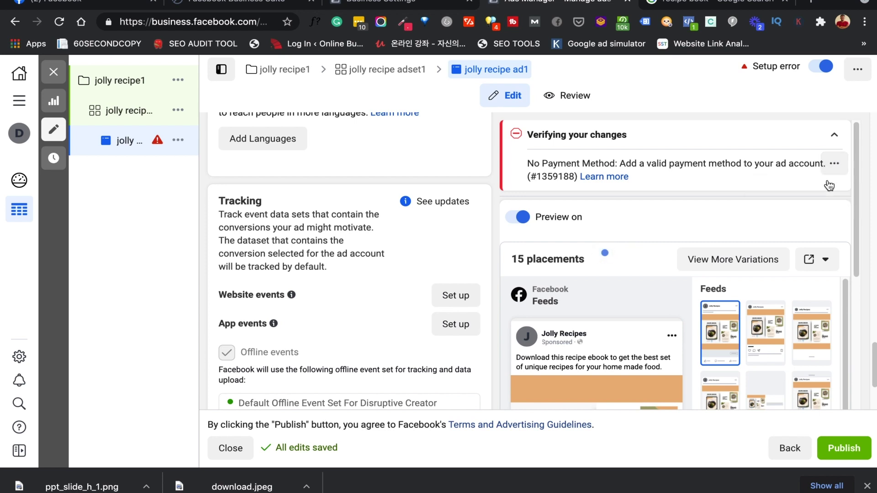
{"action": "left_click", "coordinate": [844, 448]}
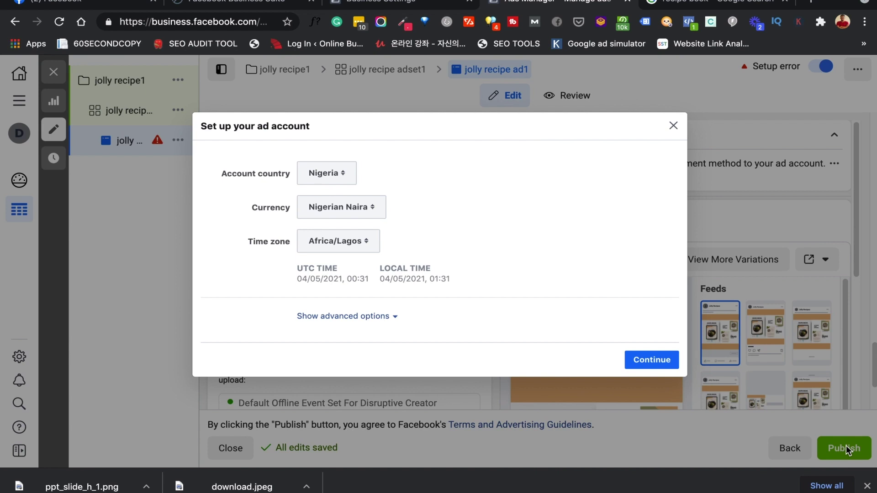
Confirm the Nigeria, Nigerian Naira ad account settings and save a debit card for payment
{"action": "left_click", "coordinate": [390, 316]}
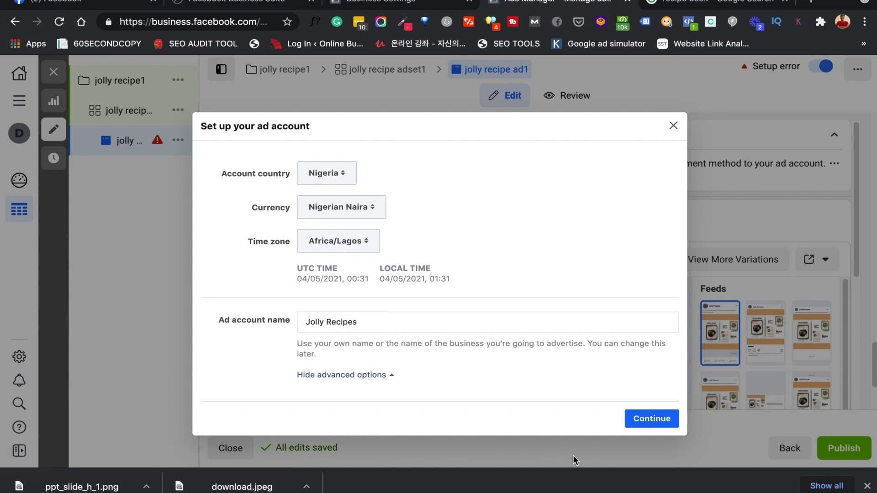
{"action": "left_click", "coordinate": [653, 419]}
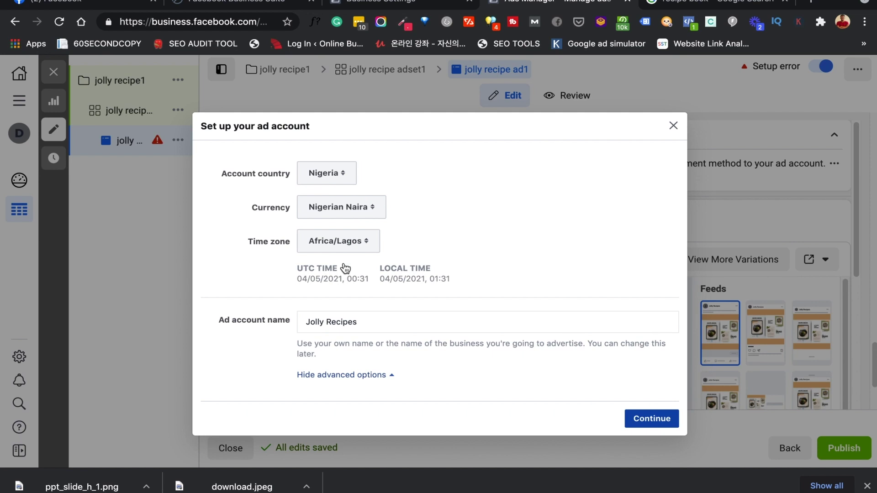
{"action": "left_click", "coordinate": [651, 419]}
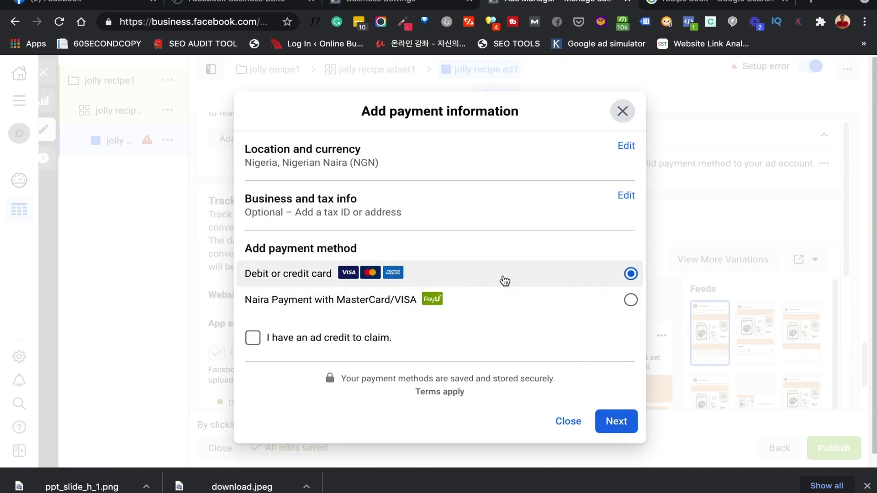
{"action": "left_click", "coordinate": [617, 426]}
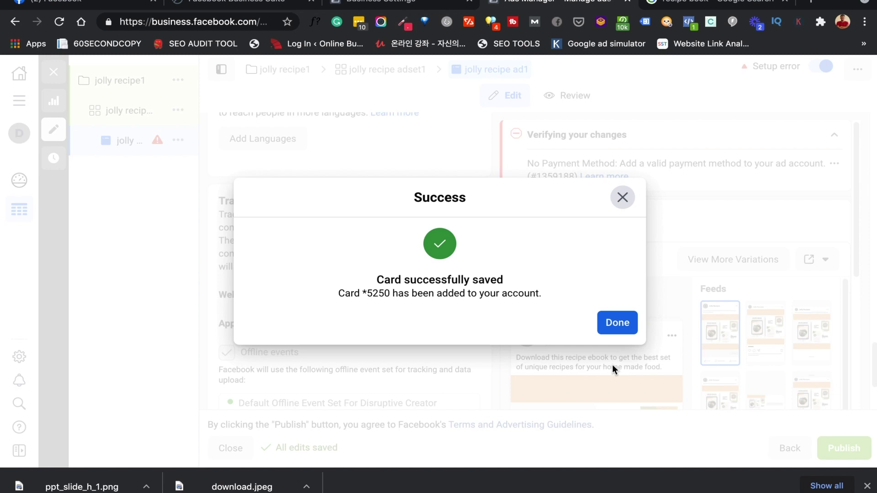
{"action": "left_click", "coordinate": [616, 326]}
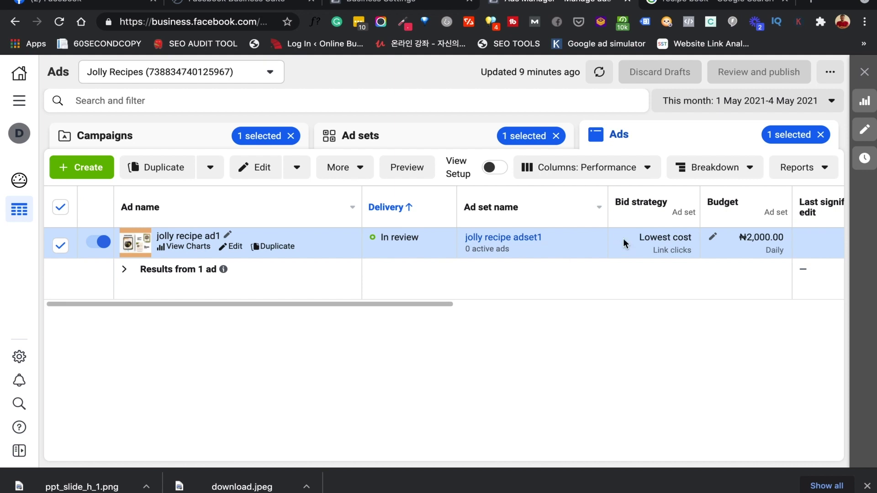
Scroll across the Ads table to review jolly recipe ad1's In review status, lowest-cost bidding and ₦2,000 daily budget
{"action": "scroll", "coordinate": [625, 243], "scroll_direction": "right", "scroll_amount": 5}
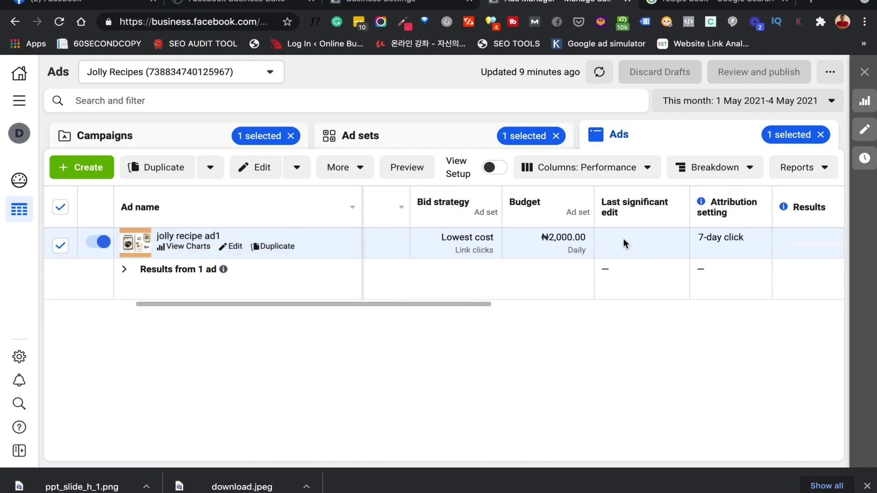
{"action": "scroll", "coordinate": [624, 243], "scroll_direction": "right", "scroll_amount": 3}
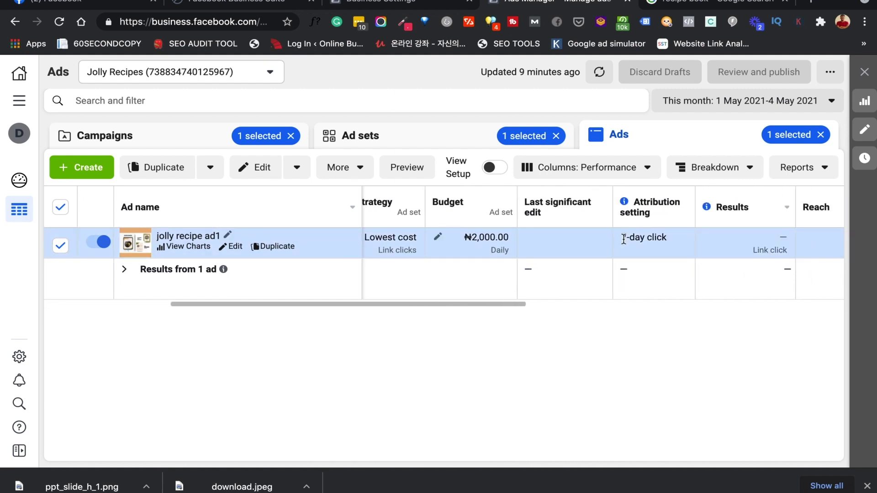
{"action": "scroll", "coordinate": [624, 240], "scroll_direction": "right", "scroll_amount": 3}
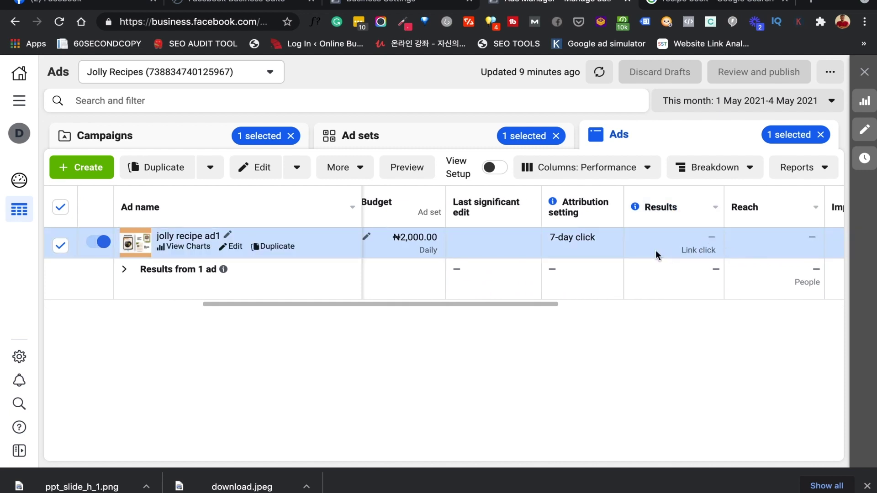
{"action": "scroll", "coordinate": [650, 251], "scroll_direction": "right", "scroll_amount": 2}
{"action": "scroll", "coordinate": [719, 249], "scroll_direction": "right", "scroll_amount": 3}
{"action": "scroll", "coordinate": [719, 250], "scroll_direction": "right", "scroll_amount": 8}
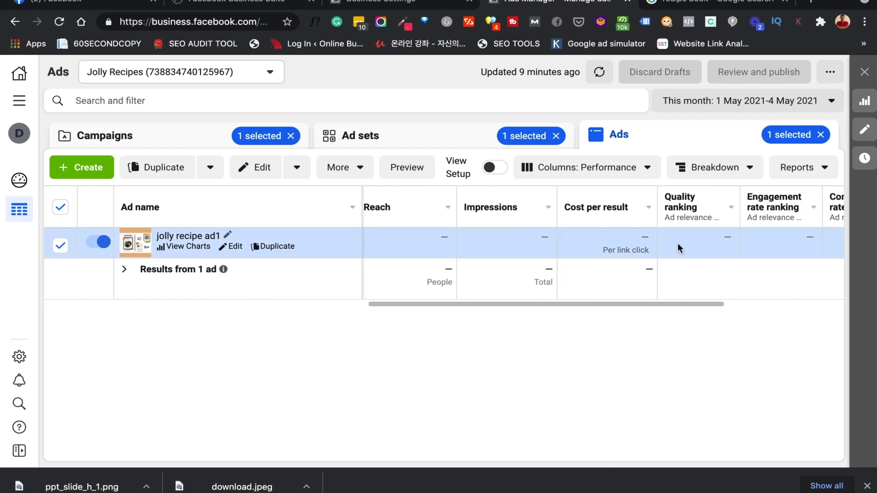
{"action": "scroll", "coordinate": [568, 242], "scroll_direction": "left", "scroll_amount": 7}
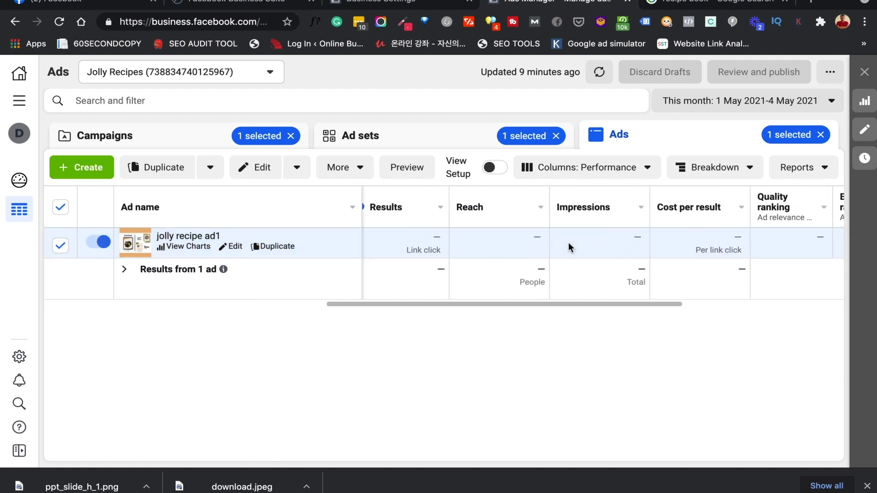
{"action": "scroll", "coordinate": [569, 242], "scroll_direction": "left", "scroll_amount": 3}
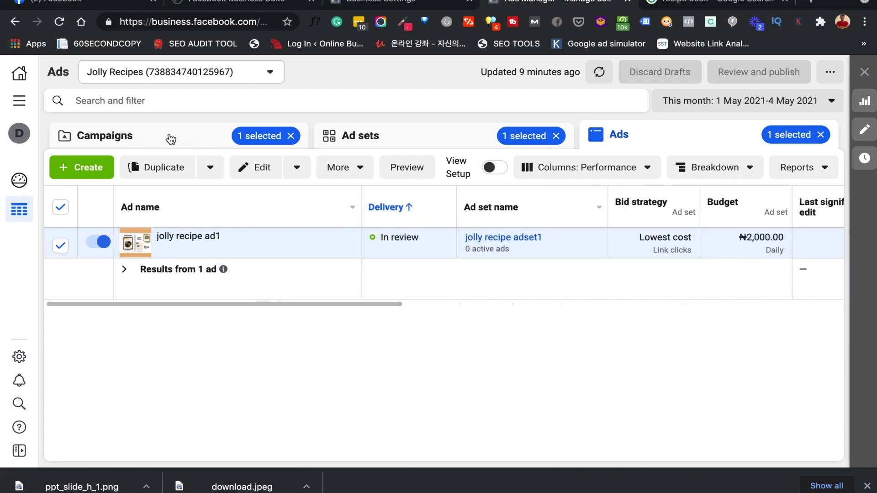
Check jolly recipe1, jolly recipe adset1 and jolly recipe ad1 are In review, ending on Campaigns
{"action": "left_click", "coordinate": [286, 146]}
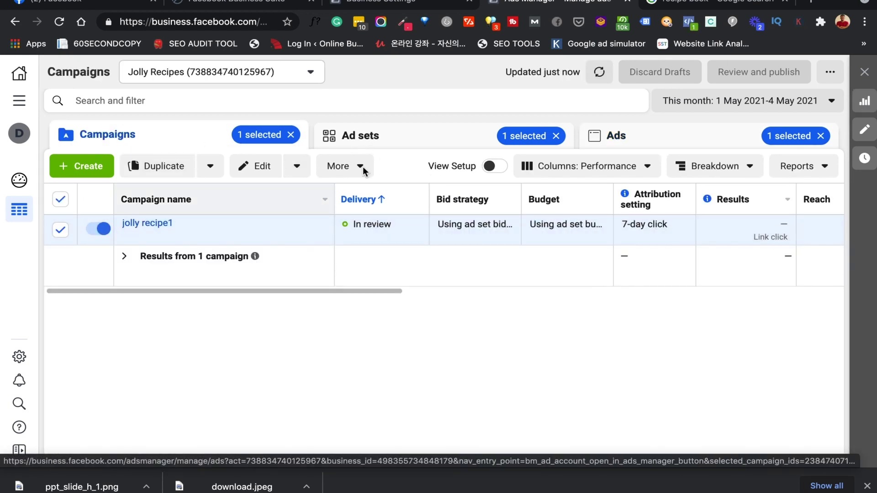
{"action": "left_click", "coordinate": [390, 137]}
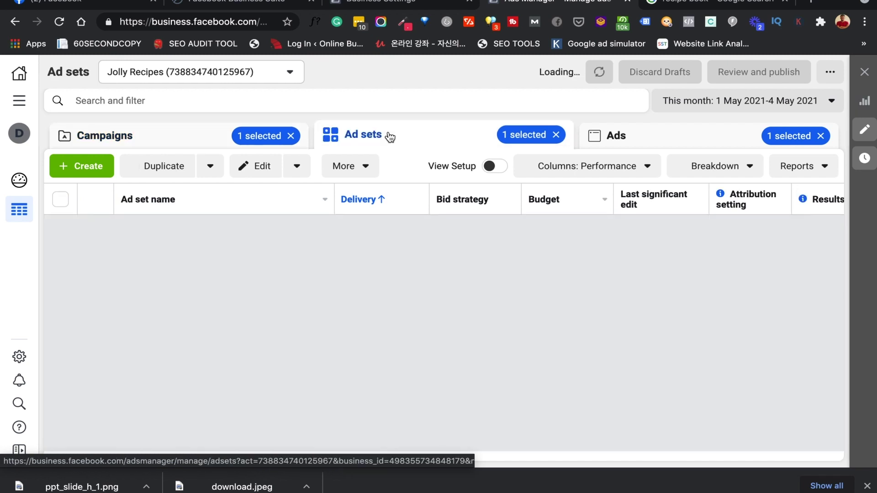
{"action": "left_click", "coordinate": [667, 141]}
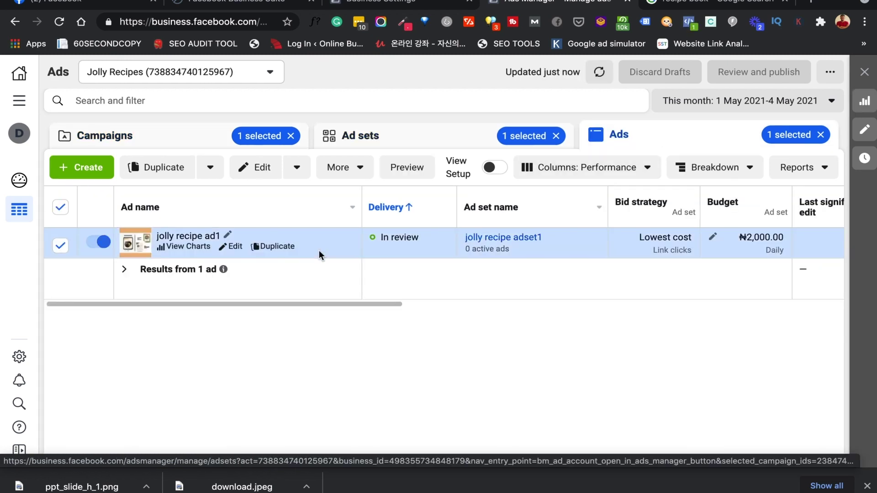
{"action": "left_click", "coordinate": [188, 143]}
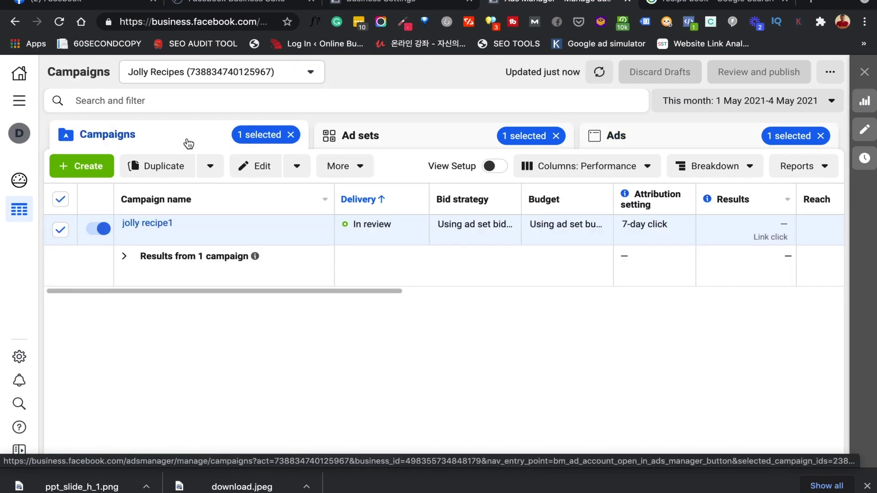